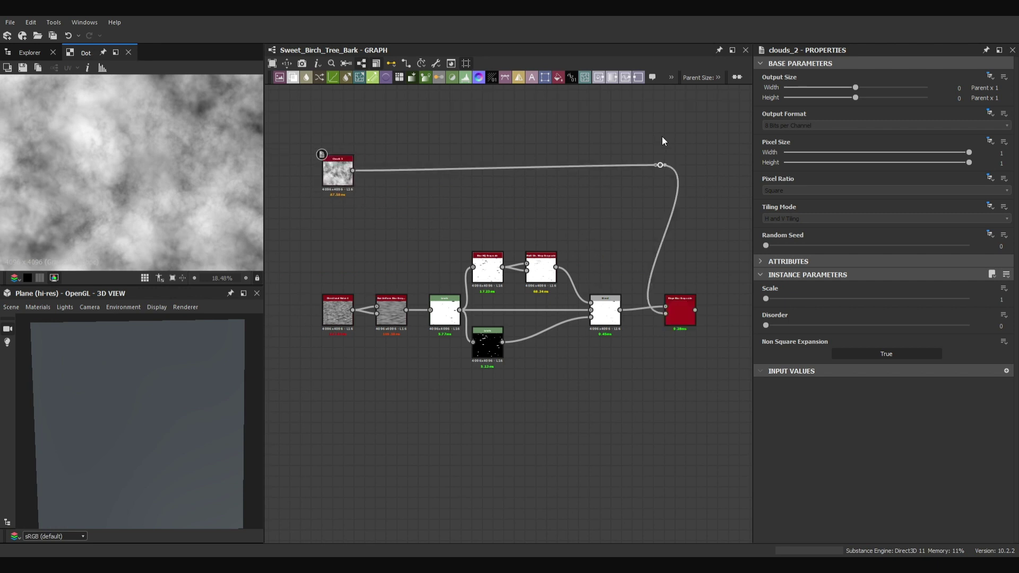
- Adjust the Samples setting of the Slope Blur Grayscale node driven by Clouds 2
left_click(679, 310)
left_click(848, 300)
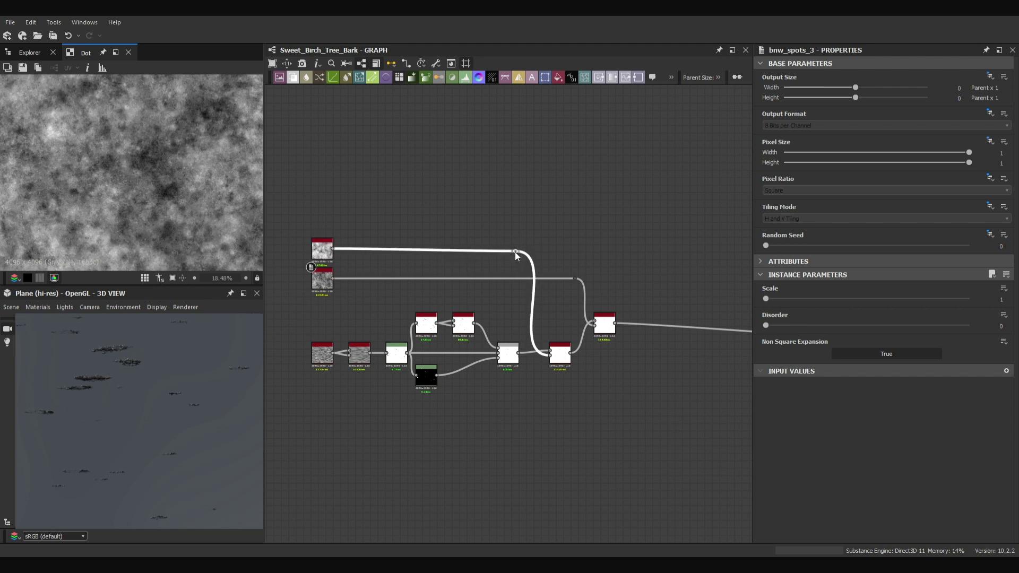
- Add a Levels node fed by the second Slope Blur Grayscale and place it in line with the main chain
left_click(604, 323)
scroll(638, 370, "up", 2)
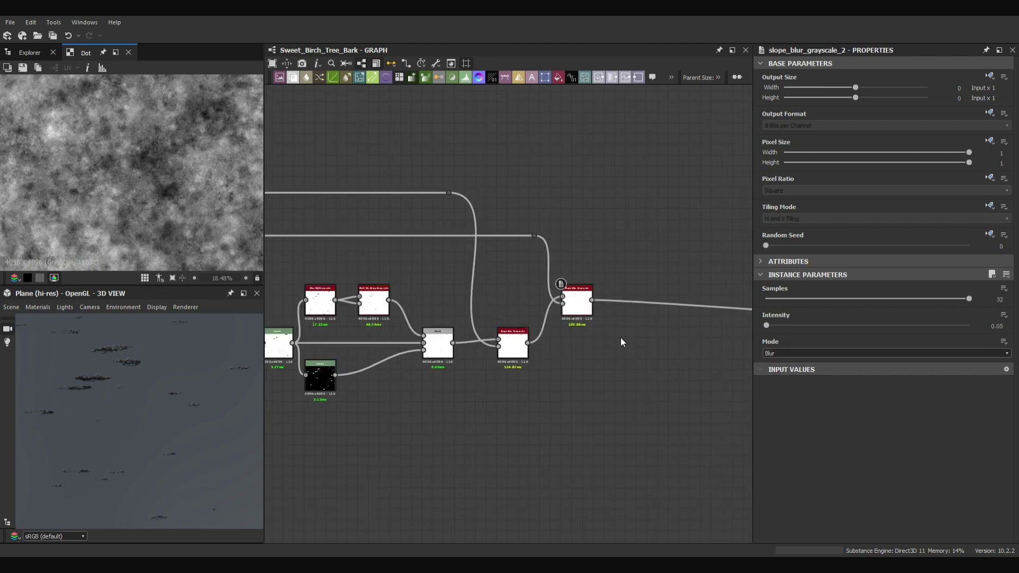
double_click(623, 347)
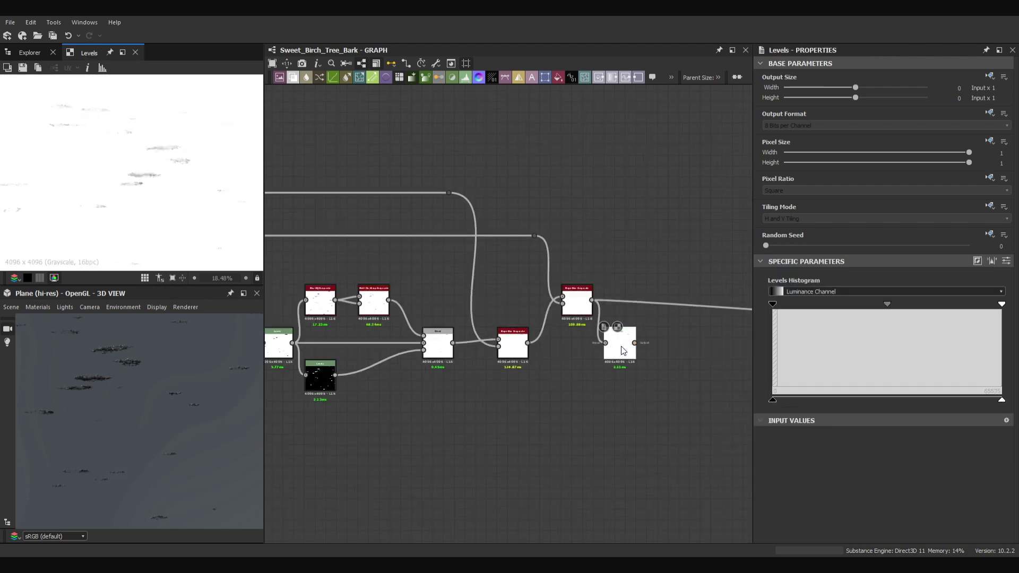
left_click_drag(624, 348, 634, 349)
- Set the new Levels node's Level Out Low to 0.75 and Level Out High to 0.71, and reroute the outgoing connection from its output
left_click(1006, 261)
left_click(1001, 293)
key("Tab")
key("Tab")
key("Tab")
type("0.75")
key("Tab")
type("0.71")
key("Return")
middle_click_drag(640, 394, 631, 394)
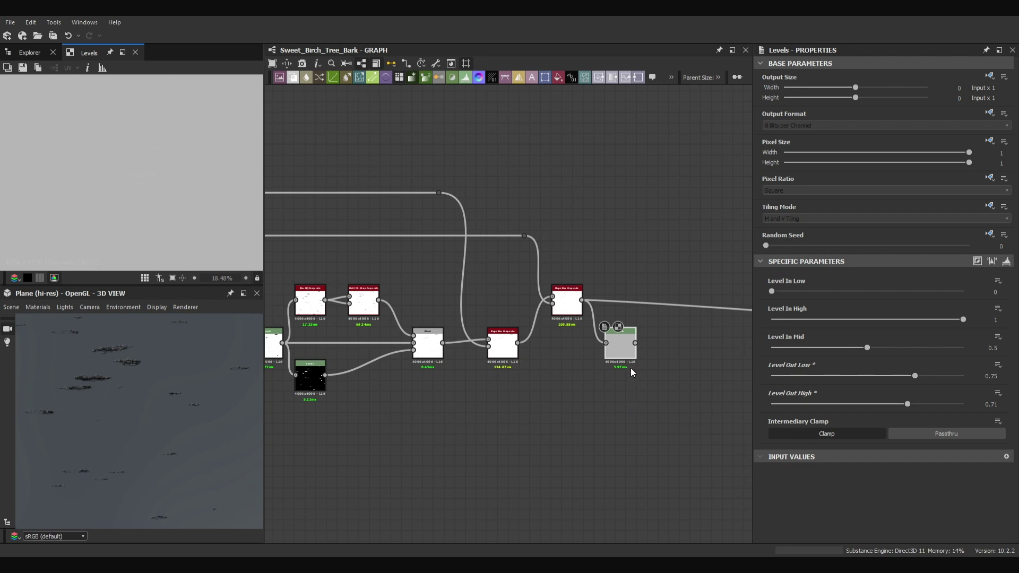
left_click_drag(582, 300, 636, 343, "shift")
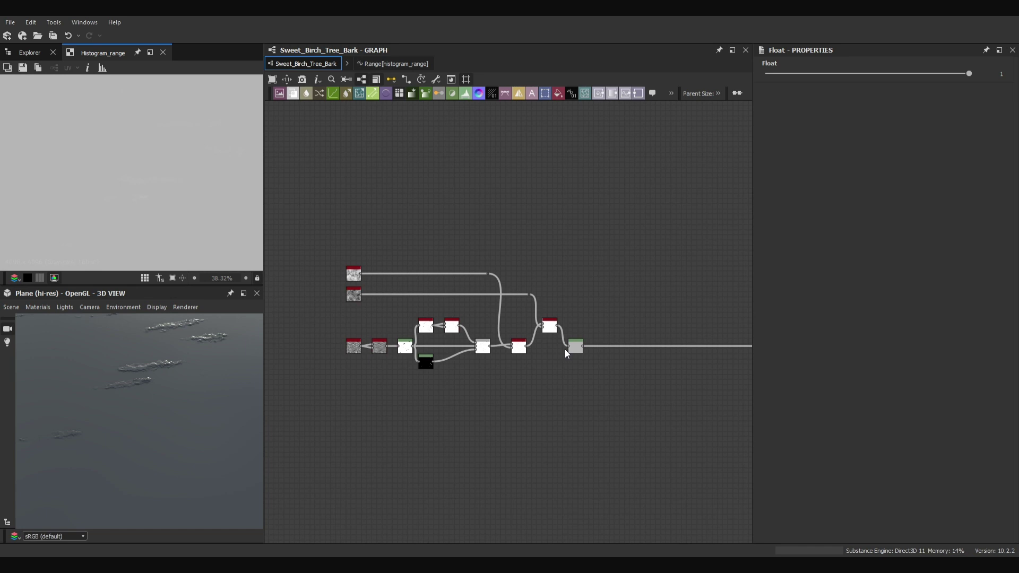
- Configure the first Shape node with tiling 3, the Ridged Bell pattern, scale 0.4, size X 2 and size Y 1.4
scroll(355, 211, "up", 5)
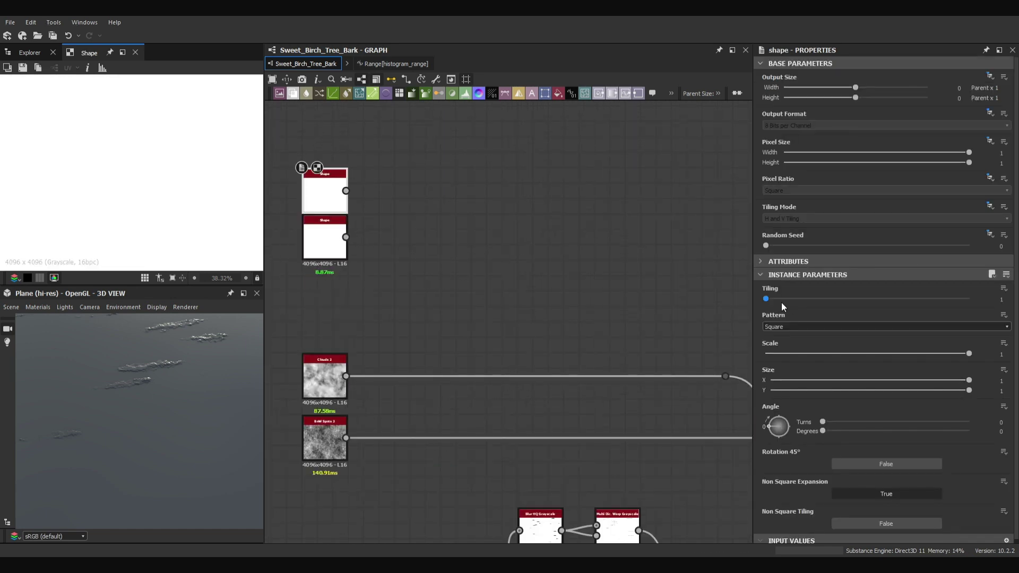
type("3")
left_click(797, 327)
left_click(967, 355)
type("0.4")
key("Tab")
type("2")
key("Tab")
type("1.4")
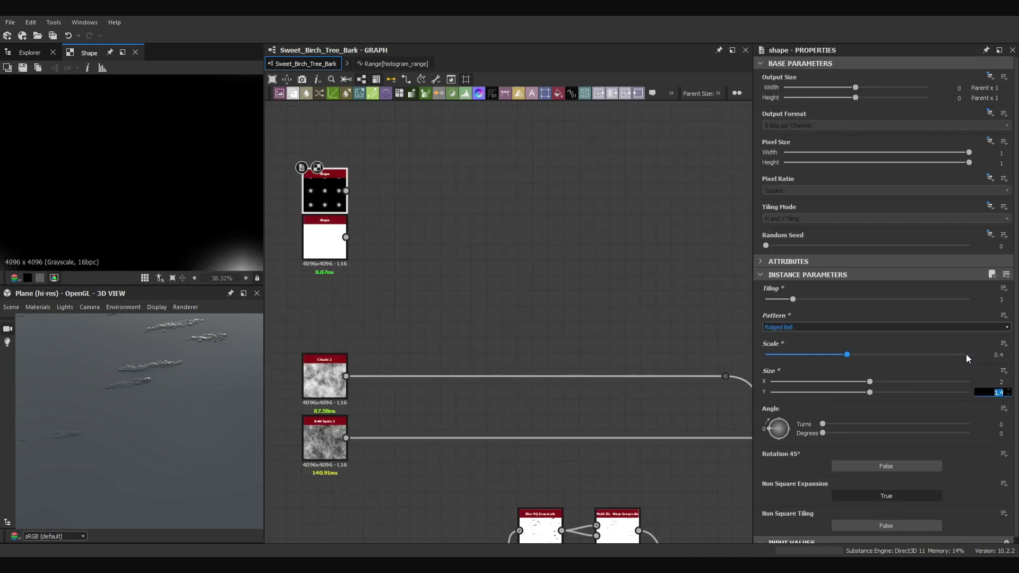
left_click(403, 218)
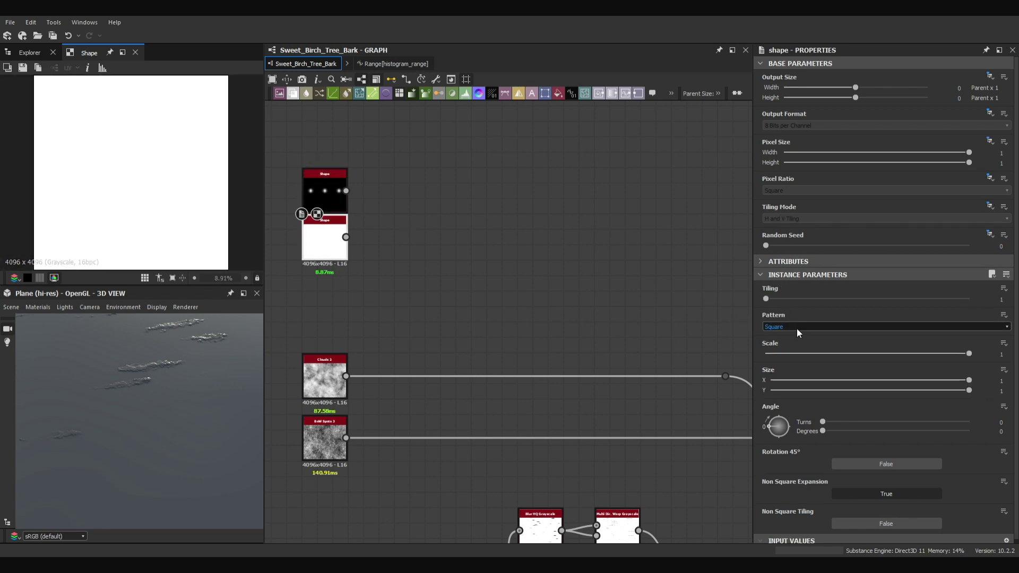
- Make the second Shape a Capsule with Pattern Specific 0.9 and combine both Shapes in a Blend node
left_click(797, 327)
left_click(771, 353)
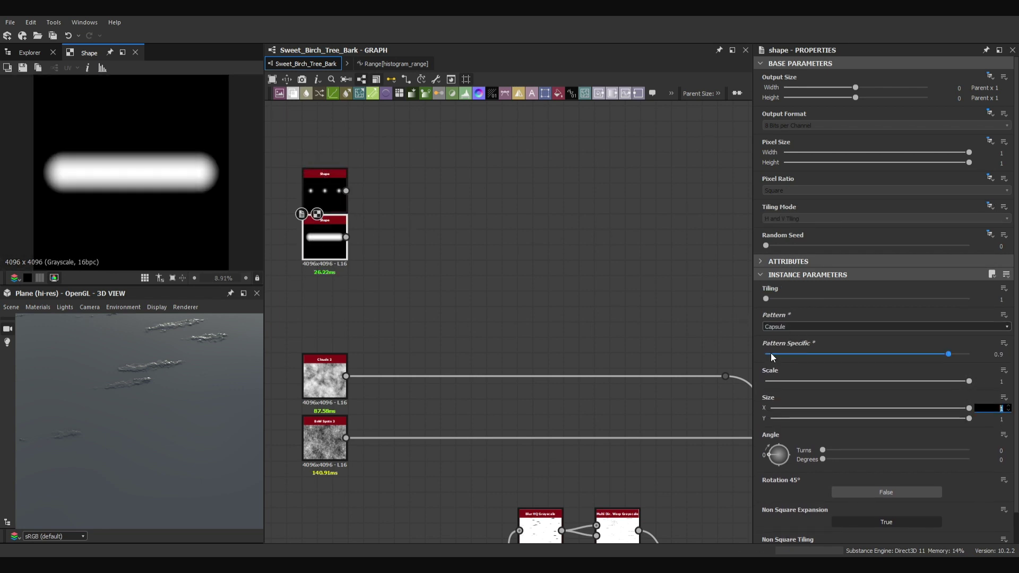
left_click_drag(381, 231, 322, 189)
key("b")
left_click_drag(405, 212, 405, 198)
left_click(867, 308)
left_click(335, 188)
key("d")
key("d")
- Add a Slope Blur Grayscale after the Blend with 32 samples, intensity 2 and mode Min, using Clouds 2 as its slope
key("s")
double_click(474, 261)
left_click_drag(817, 299, 970, 299)
left_click_drag(1004, 327, 942, 327)
type("2")
key("Return")
left_click(885, 354)
left_click(871, 370)
left_click_drag(346, 376, 458, 258)
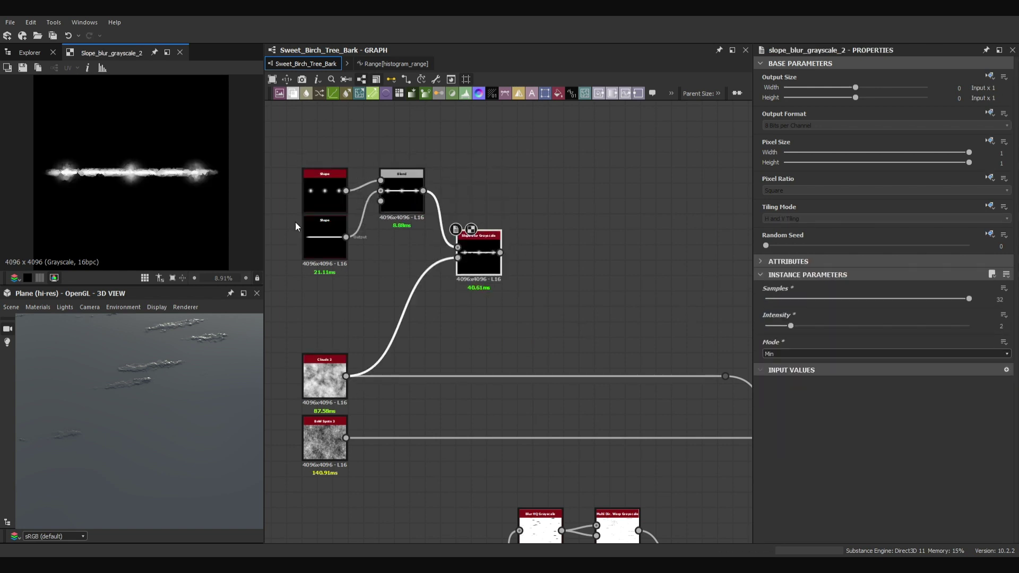
- Add a Levels node after the Slope Blur with Level In Low 0.478 and Level In Mid 0.543
key("l")
double_click(560, 268)
left_click_drag(560, 269, 547, 207)
left_click(1006, 261)
left_click_drag(989, 293, 1015, 298)
type("0.478")
key("Tab")
key("Tab")
type("0.543")
key("Return")
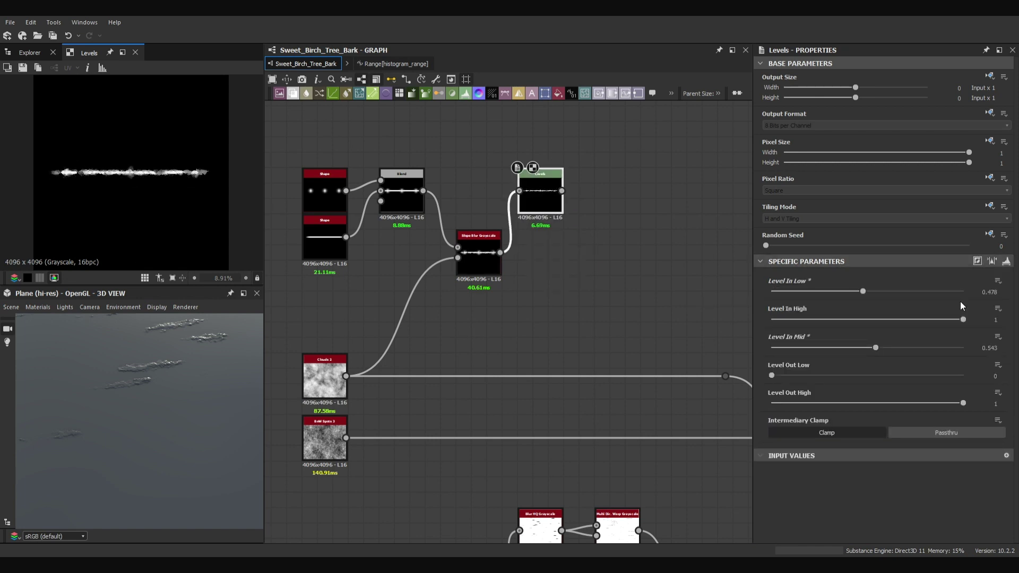
- Add a Directional Warp after the Levels with intensity 15 and a warp angle of 45 degrees
key("d")
double_click(618, 191)
left_click(999, 287)
type("15")
left_click_drag(768, 322, 772, 316, "shift")
- Set the Perlin Noise scale to 6 and connect it to the Directional Warp's intensity input
left_click(534, 126)
middle_click_drag(534, 126, 532, 167)
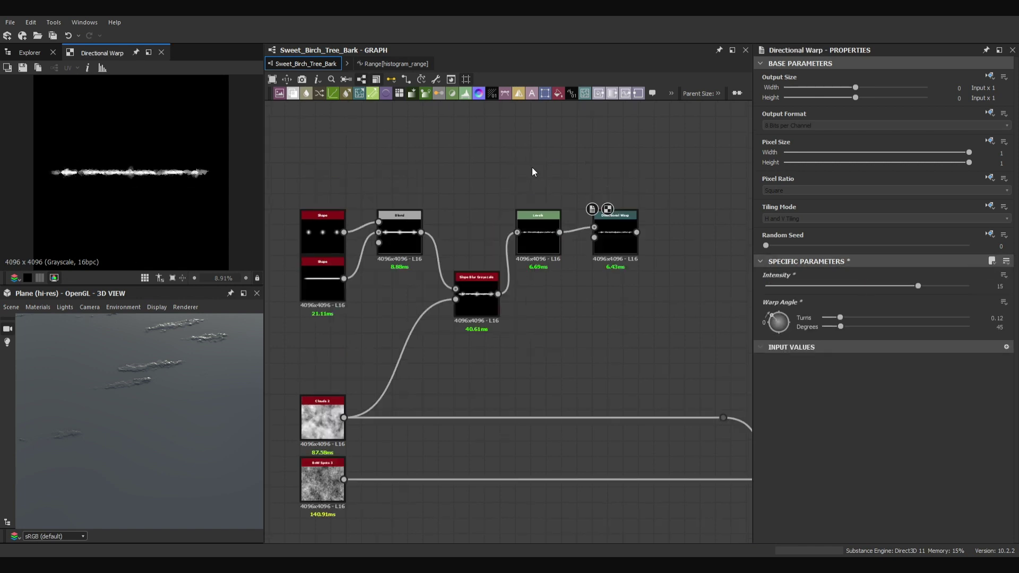
double_click(538, 174)
left_click(1000, 299)
type("6")
left_click_drag(558, 172, 607, 296)
- Add a second Directional Warp from the Levels with intensity 15 and angle -45 degrees, driven by the same Perlin Noise
left_click(539, 237)
key("d")
double_click(607, 297)
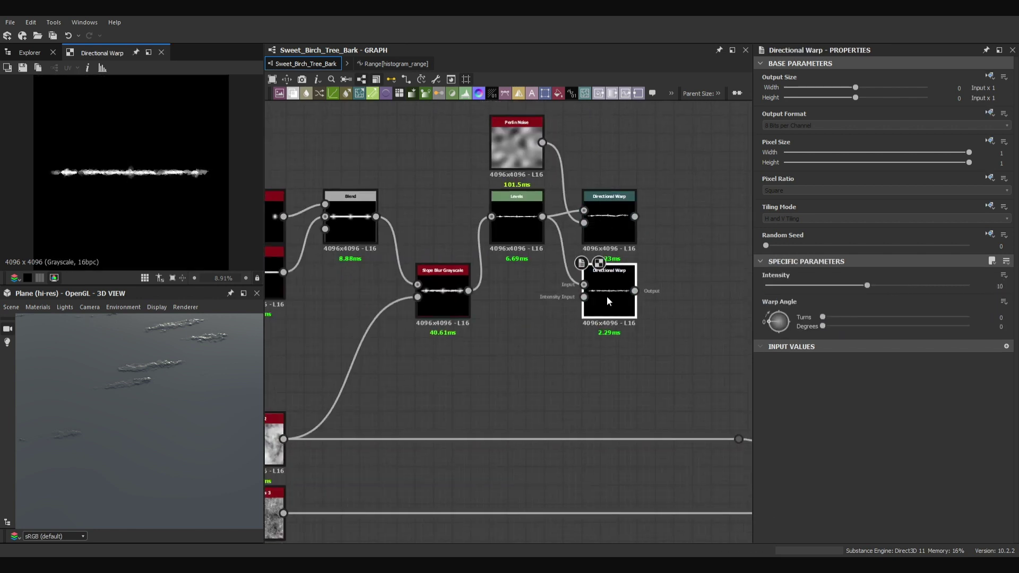
left_click(999, 287)
type("15")
left_click_drag(768, 321, 772, 329, "shift")
left_click_drag(584, 297, 542, 143)
left_click(681, 246)
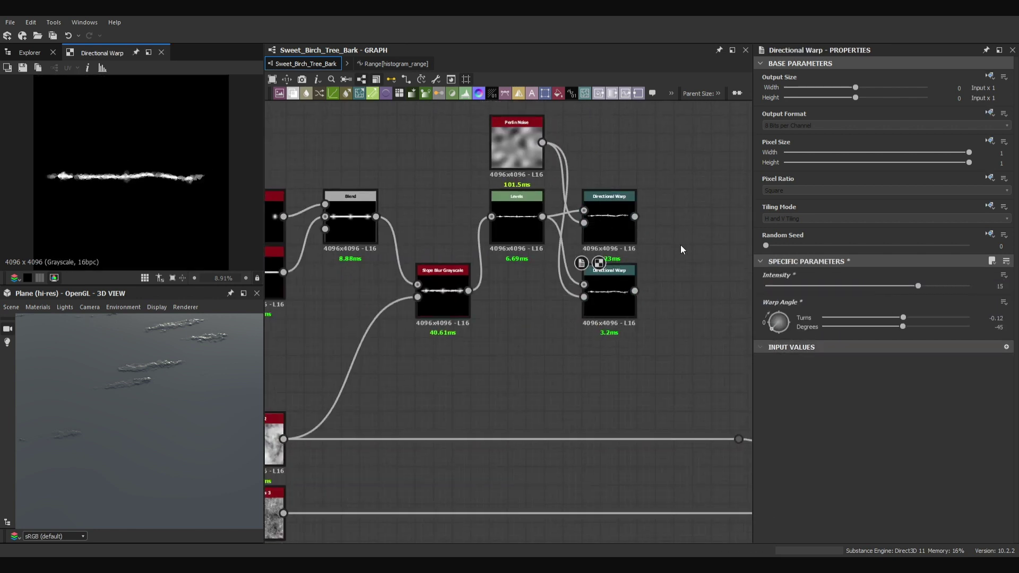
- Add a Tile Generator beside the warps and set its X Amount and Y Amount to 30
middle_click_drag(676, 233, 592, 243)
key("space")
double_click(617, 227)
left_click(999, 300)
type("30")
key("Tab")
type("30")
key("Return")
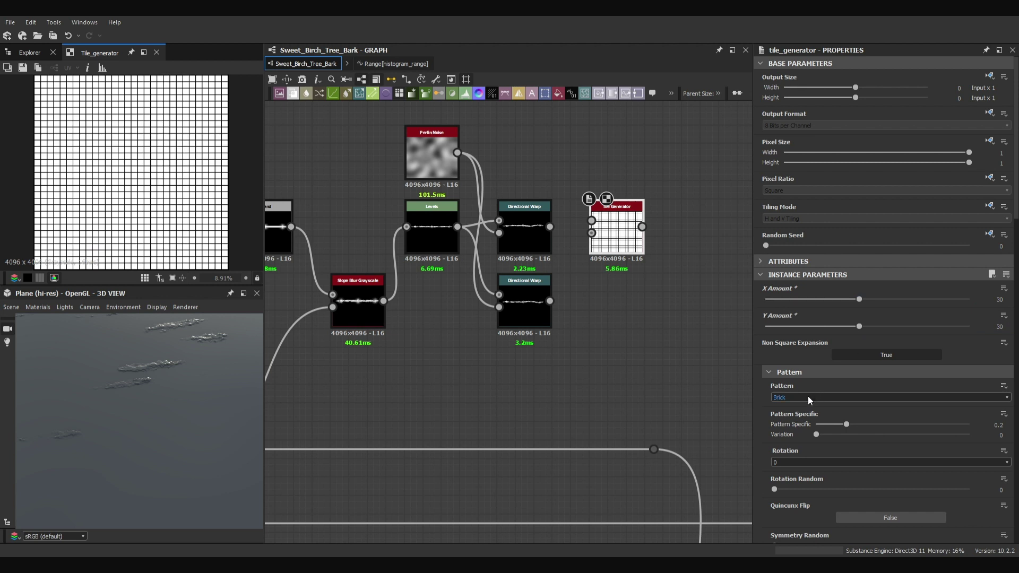
- Switch the Tile Generator to custom pattern inputs and feed both Directional Warps into it
left_click(808, 398)
left_click(807, 408)
left_click_drag(774, 425, 812, 425)
left_click_drag(550, 227, 591, 214)
left_click_drag(550, 301, 591, 226)
left_click(611, 219)
- Set the Tile Generator's Scale to 2.5 and Scale Random to 0.5
scroll(820, 397, "down", 10)
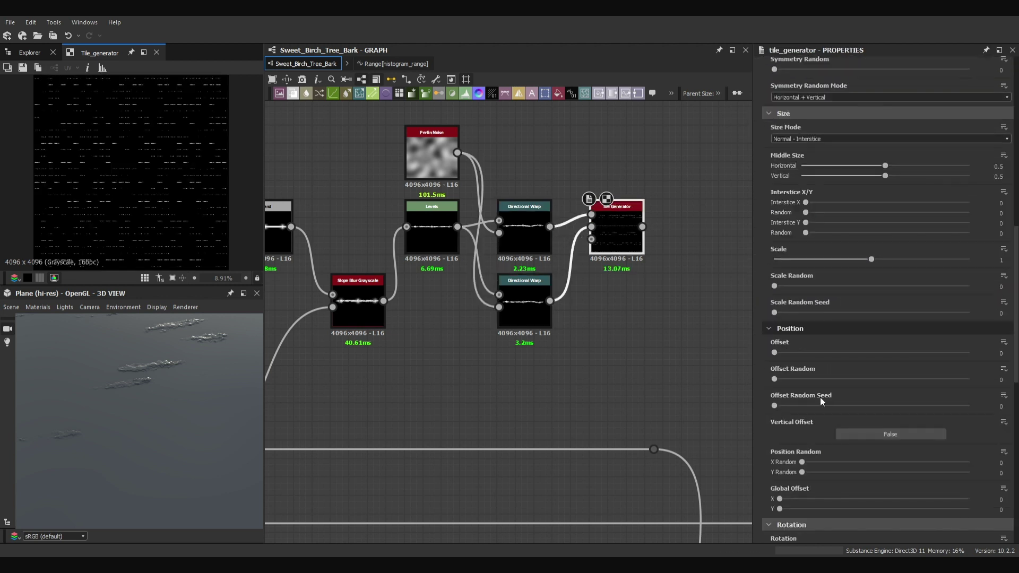
left_click(1000, 260)
type("2.5")
key("Return")
left_click(998, 287)
type("0.5")
key("Tab")
- Raise the Tile Generator's Offset Random and its X and Y Position Random to the maximum
left_click_drag(775, 380, 983, 391)
left_click_drag(802, 463, 972, 463)
left_click_drag(802, 474, 986, 469)
- Set the Tile Generator's Rotation Random to 0.01, Luminance Random to 0.4 and Random Mask to 0.5
scroll(986, 470, "down", 8)
left_click(1004, 151)
type(".01")
key("Return")
left_click(1003, 234)
type(".4")
key("Return")
left_click(1002, 410)
type(".5")
key("Return")
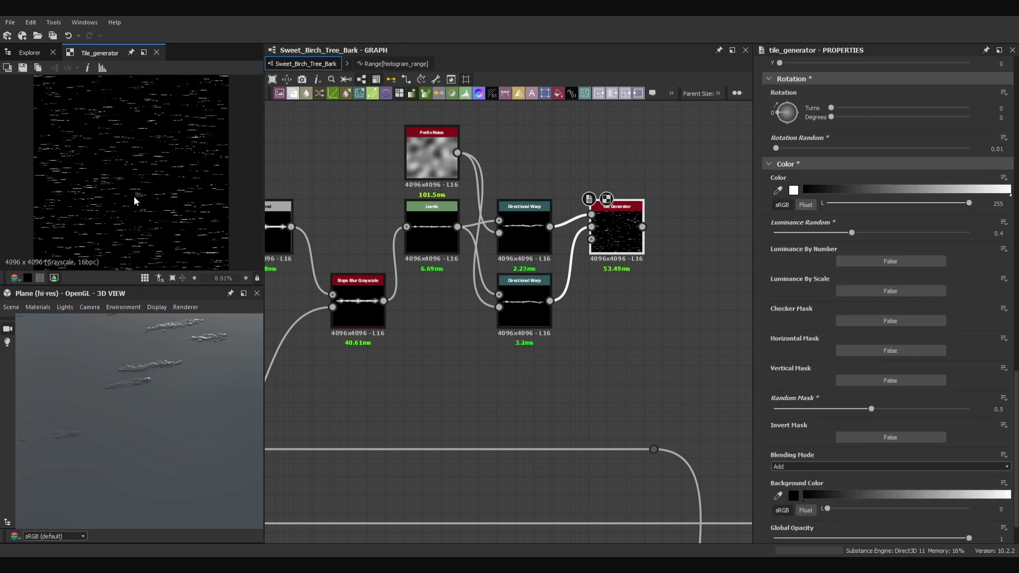
- Add a Perlin Noise at scale 32 and route it through a Dot into the Multi Directional Warp's intensity input
scroll(134, 201, "up", 1)
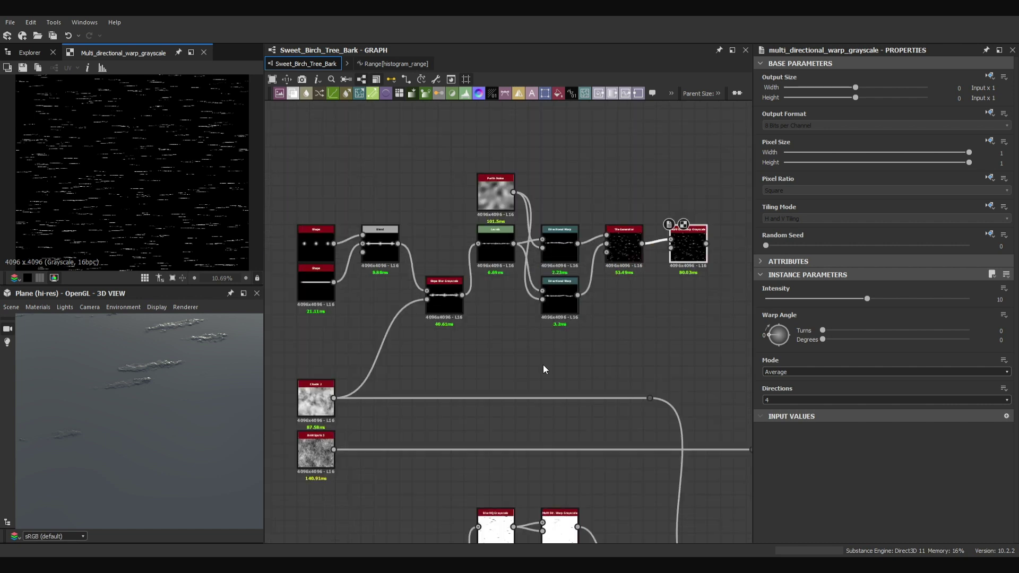
double_click(558, 350)
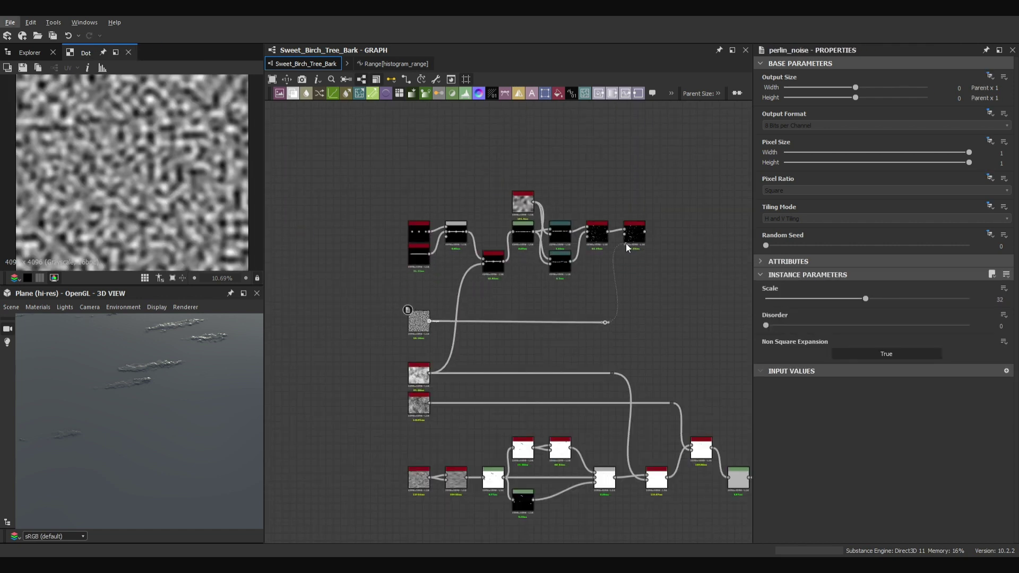
double_click(636, 242)
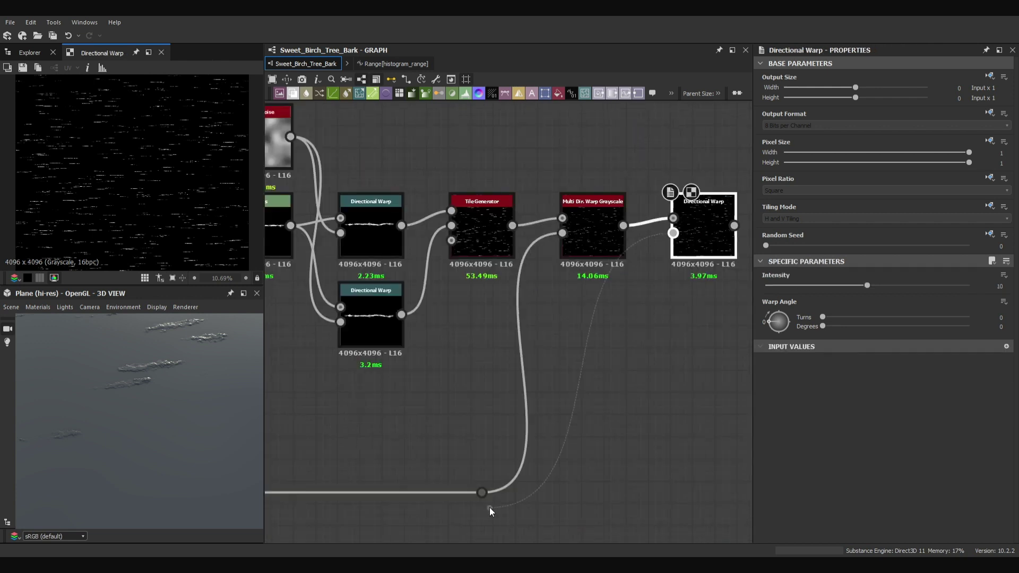
- Set the final Directional Warp's angle to -90 degrees and drive its intensity with the scale 32 Perlin Noise
double_click(700, 233)
scroll(636, 276, "down", 5)
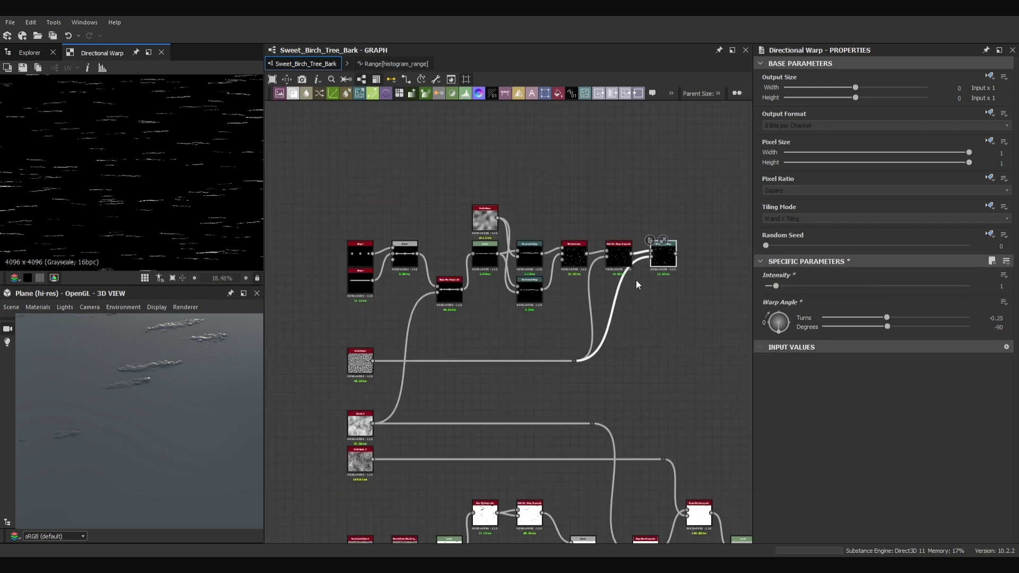
- Title the frame around the streak nodes "Horizontal Add"
type("Verti")
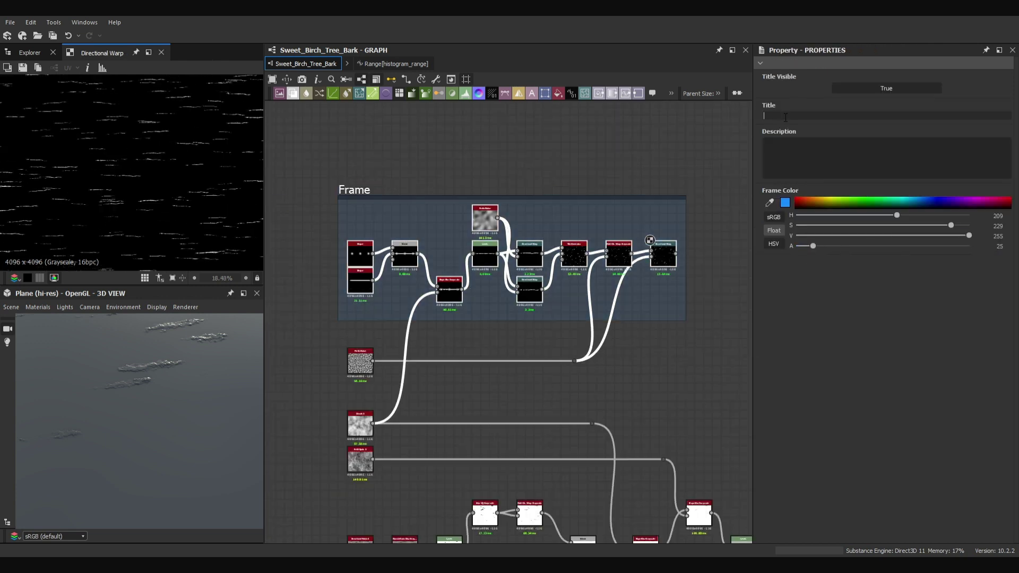
type("ntal Add")
key("Return")
- Blend the Horizontal Add output over the main chain's Levels using Add (Linear Dodge) at opacity 0.025
scroll(605, 365, "down", 4)
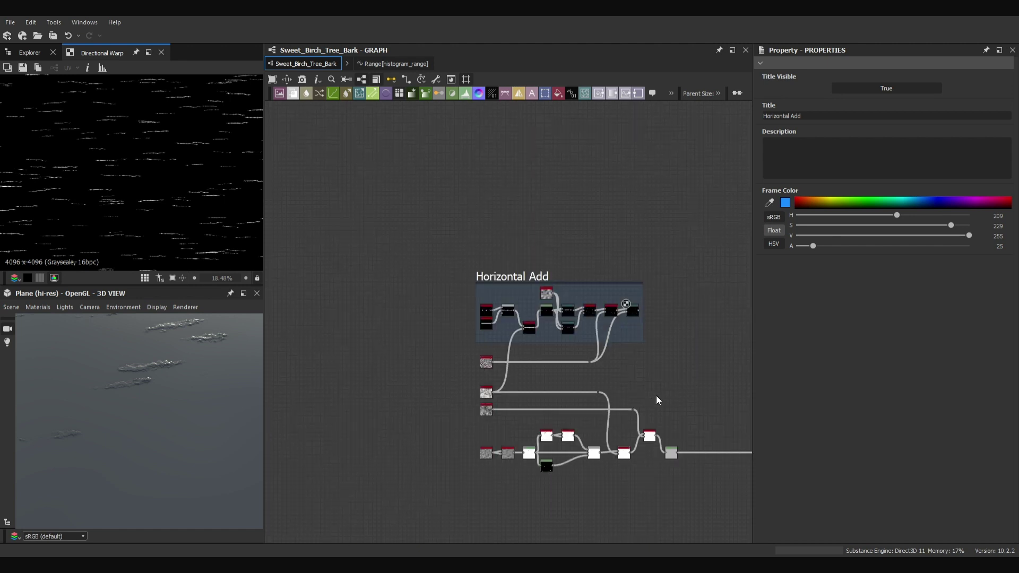
scroll(649, 398, "up", 3)
left_click(615, 250)
double_click(681, 320)
left_click_drag(582, 497, 624, 471)
left_click(641, 472)
left_click(791, 313)
left_click(789, 324)
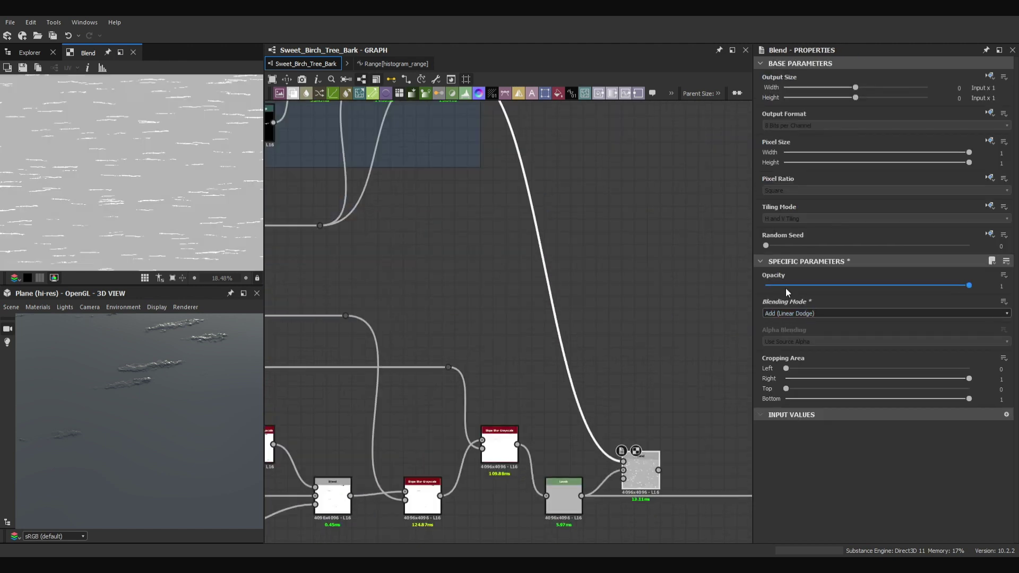
type("0.025")
key("Return")
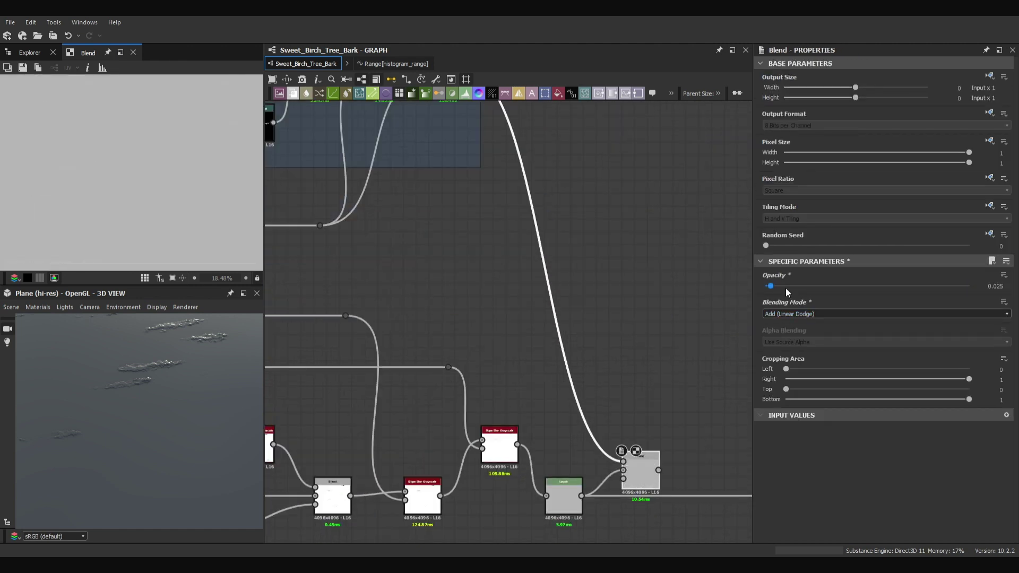
- Enter 0.715 in the new Levels node after the Add blend and adjust the intensity of the Blur HQ Grayscale it feeds
middle_click_drag(618, 421, 606, 377)
middle_click_drag(605, 378, 605, 371)
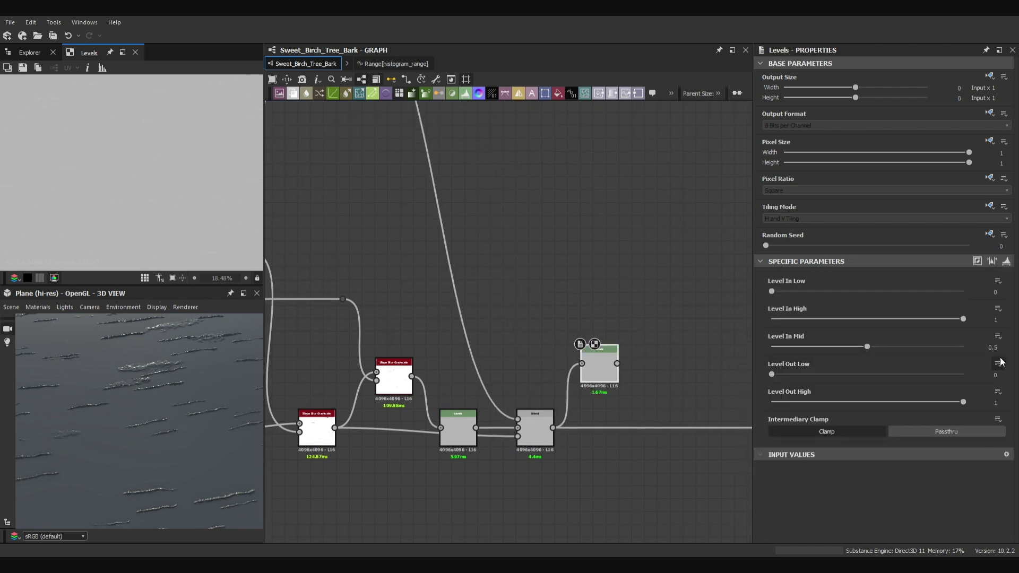
type("0.715")
key("Return")
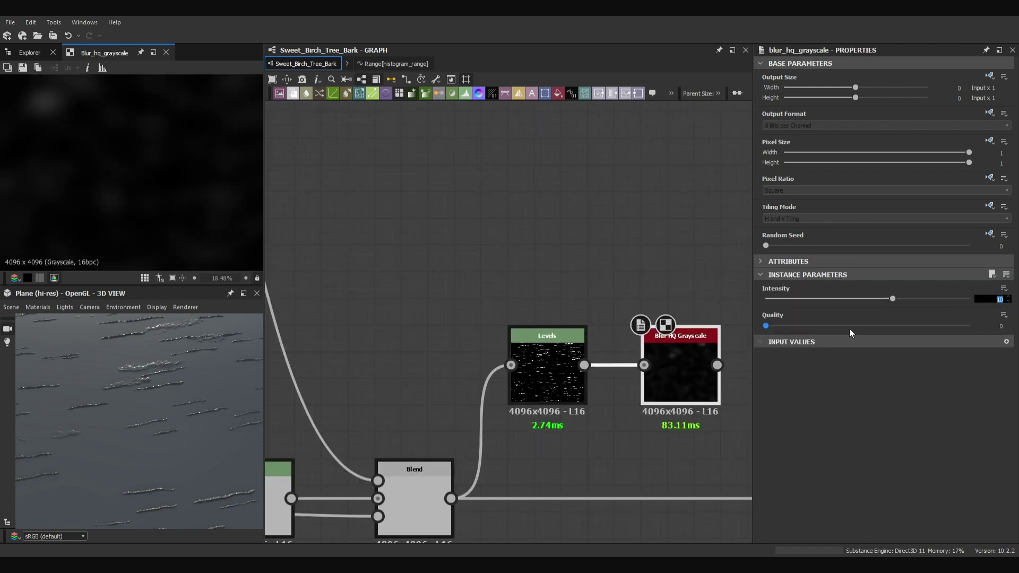
key("Return")
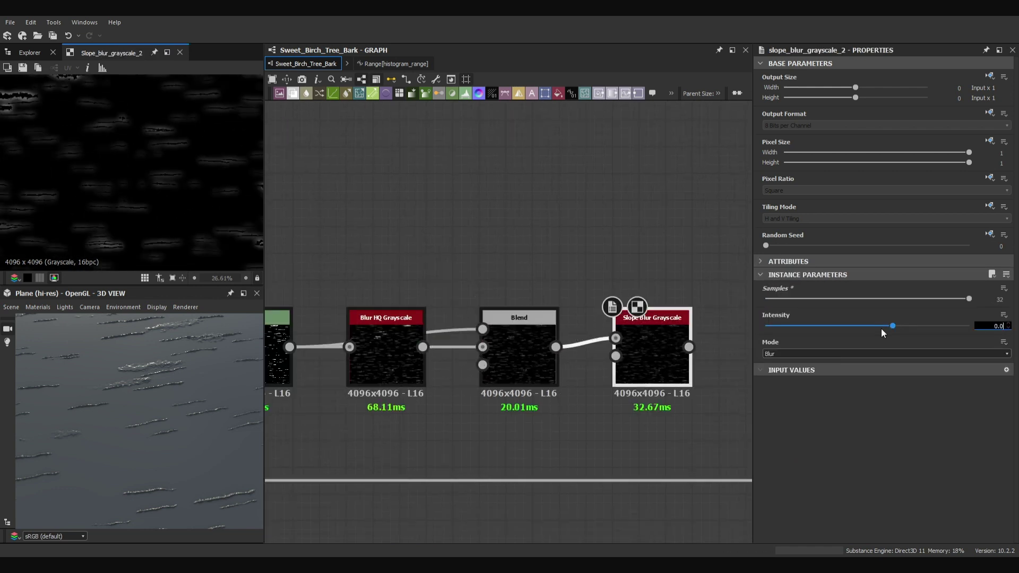
- Set the new Slope Blur Grayscale to intensity 0.07 and mode Min, and connect Clouds 2 as its slope through a Dot
type("7")
key("Return")
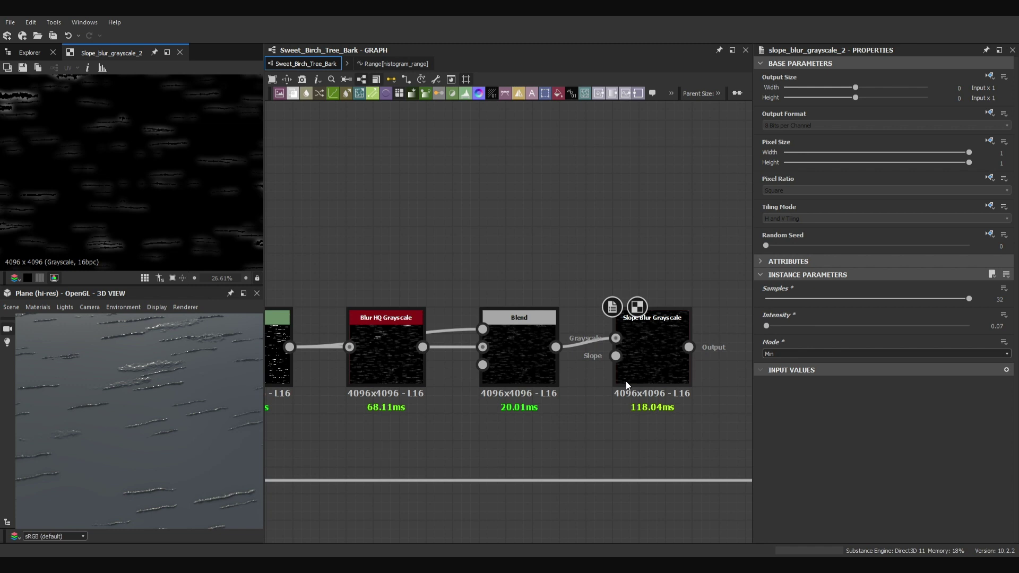
key("f")
scroll(661, 368, "up", 2)
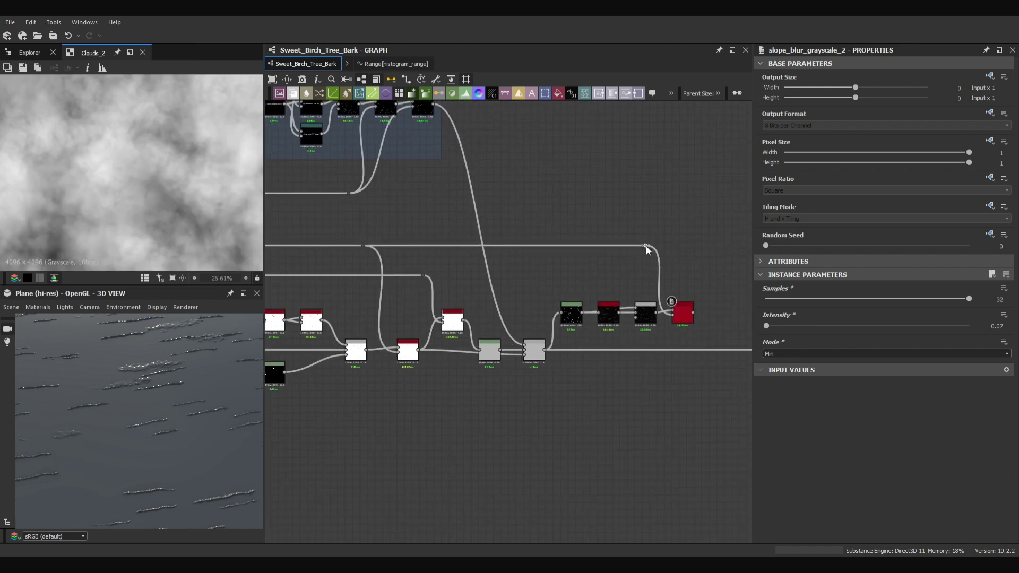
key("f")
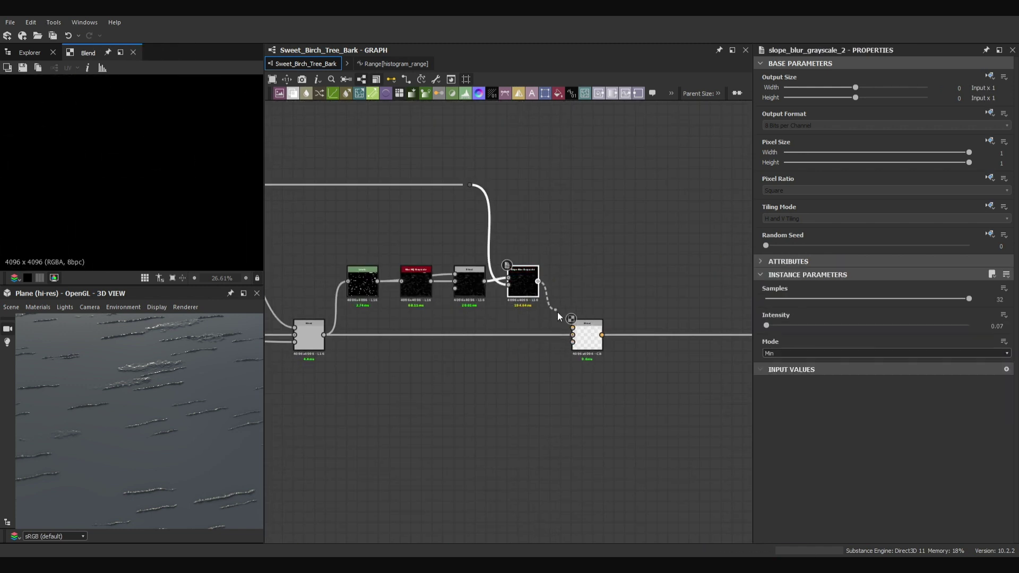
- Subtract the Slope Blur result from the main chain with a Blend node at opacity 0.05
left_click_drag(587, 334, 587, 316)
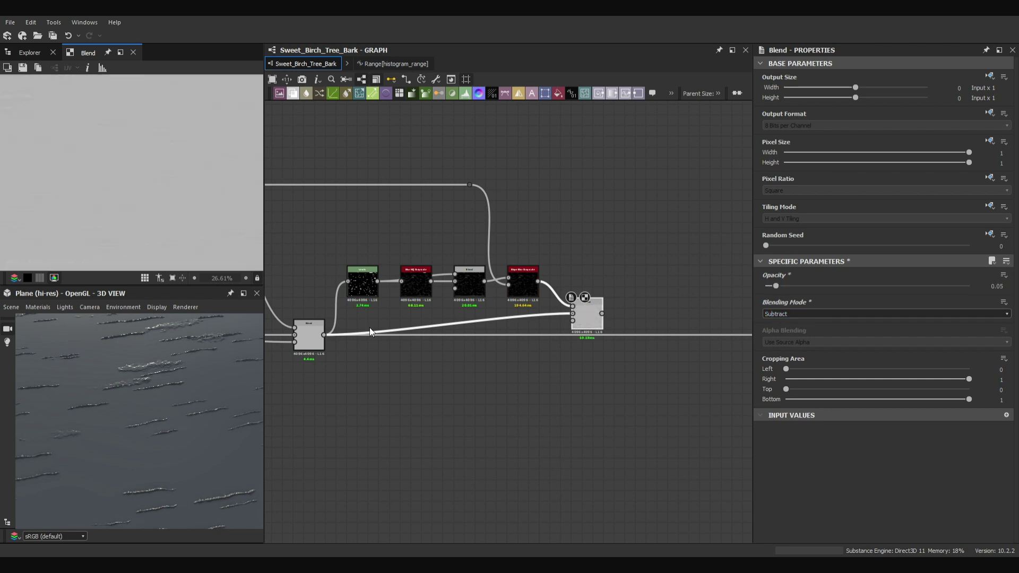
left_click_drag(594, 327, 594, 346)
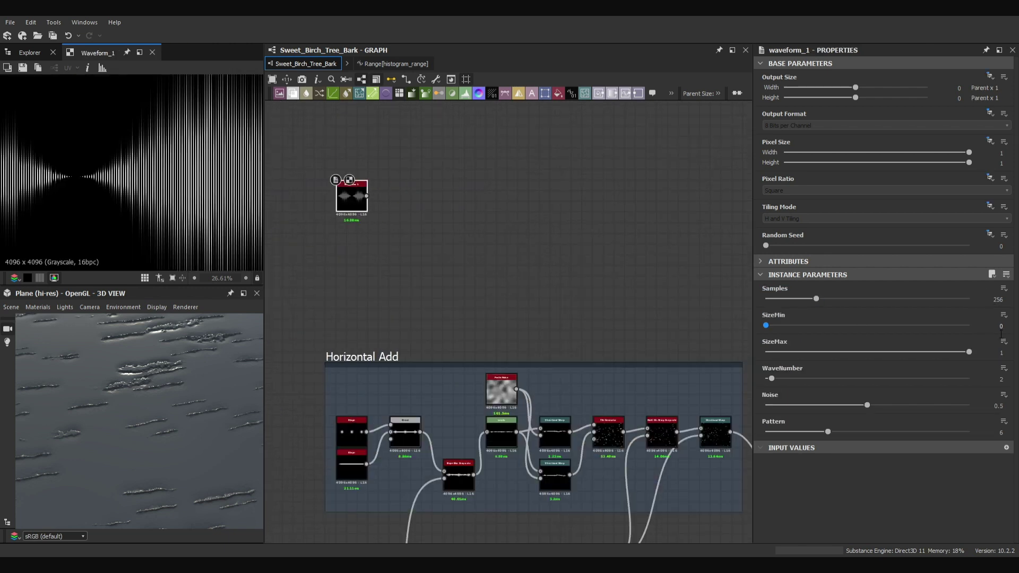
- Open the Waveform 1 node's SizeMax value for editing
double_click(993, 353)
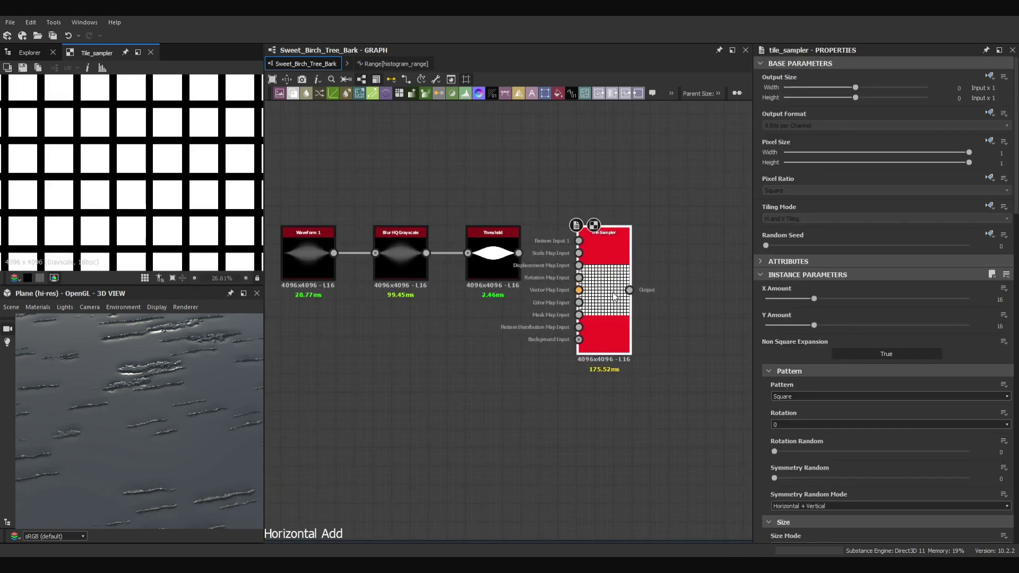
- Set the Tile Sampler to Pattern Input with X and Y Amount 2, fed by the Threshold shape
left_click(777, 425)
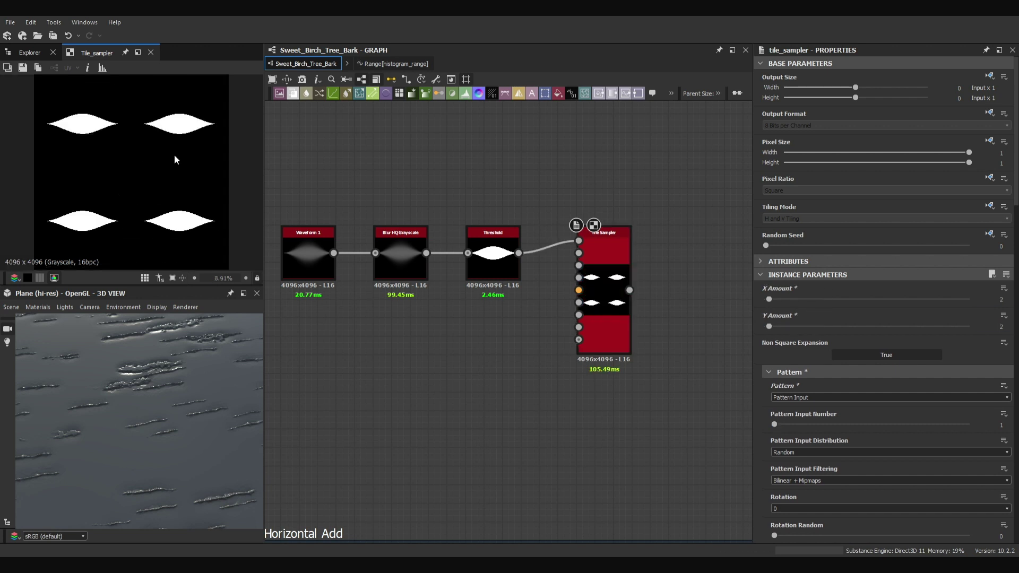
- Set the Tile Sampler's rotation to 90, size to 0.4 by 1.75, size random 0.25, scale 0.3, scale random 0.4 and position random 70
scroll(818, 372, "down", 5)
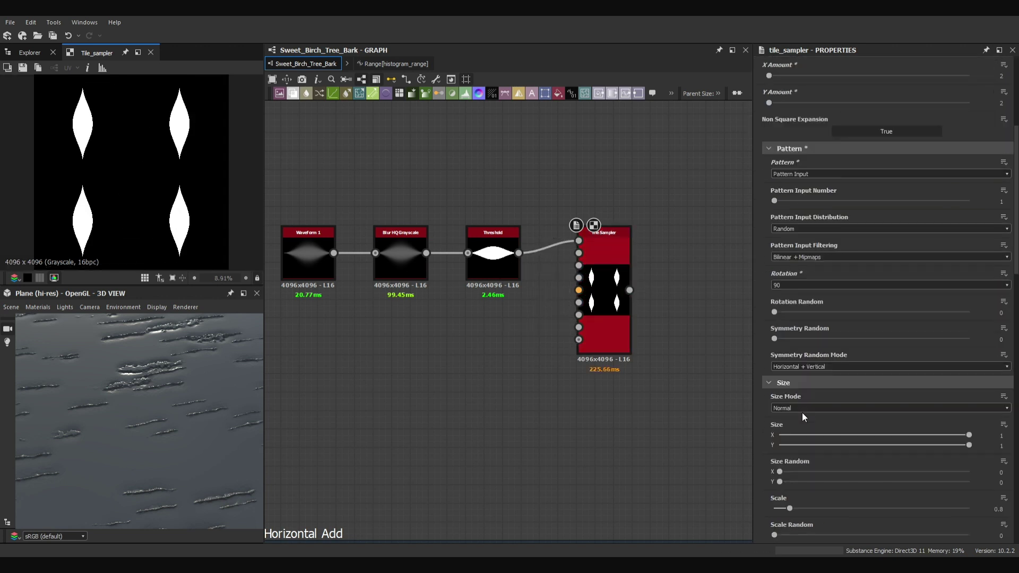
scroll(801, 412, "down", 5)
left_click(998, 222)
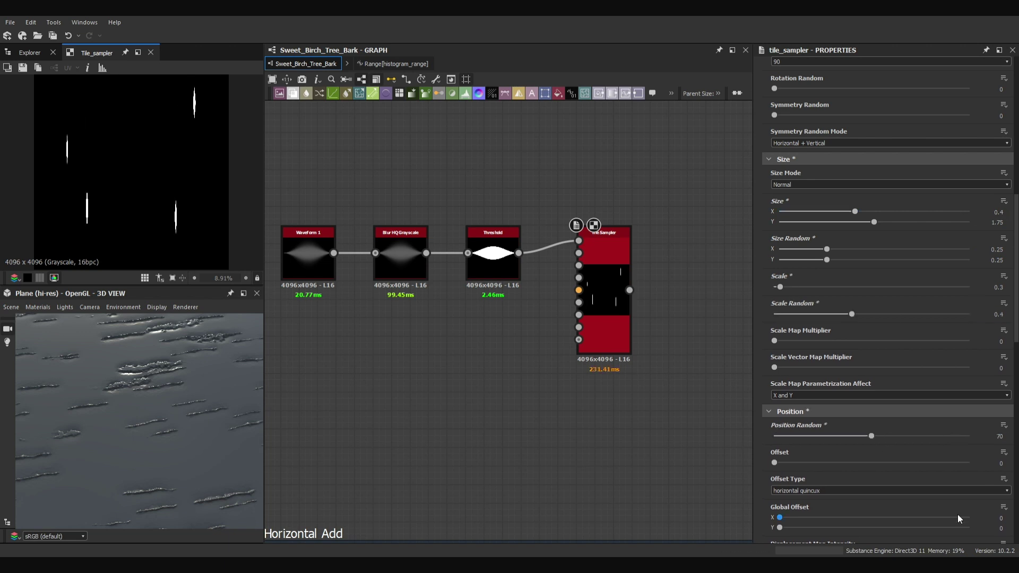
- Give the Tile Sampler a rotation random of 0.02 and a random seed of 1
scroll(958, 514, "down", 7)
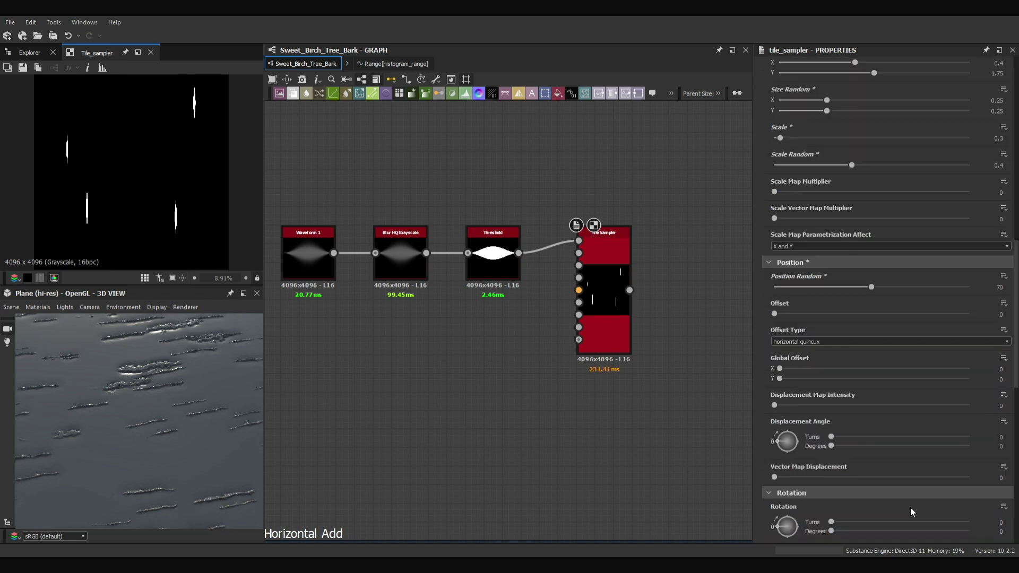
left_click(998, 339)
type("0.02")
key("Return")
scroll(805, 341, "down", 5)
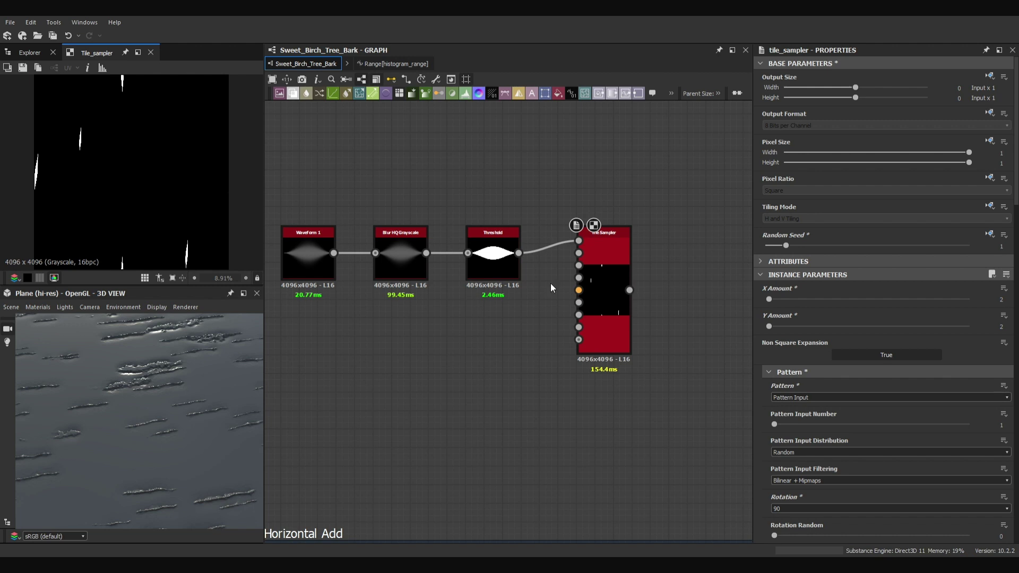
- Add a Multi Directional Warp Grayscale after the Tile Sampler and wire an existing map into its intensity input
scroll(620, 278, "up", 1)
left_click(718, 307)
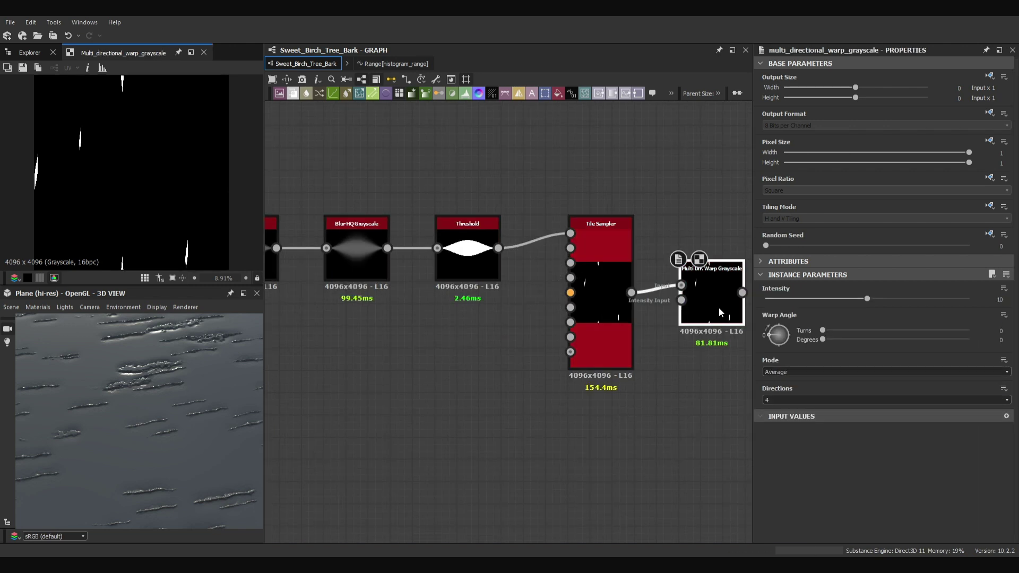
scroll(561, 228, "down", 4)
middle_click_drag(561, 228, 543, 137)
left_click_drag(430, 510, 591, 168)
- Soften the warped shapes with a Blur HQ Grayscale and sharpen them with a Levels node at Level In Low 0.326 and High 0.373
scroll(591, 170, "up", 3)
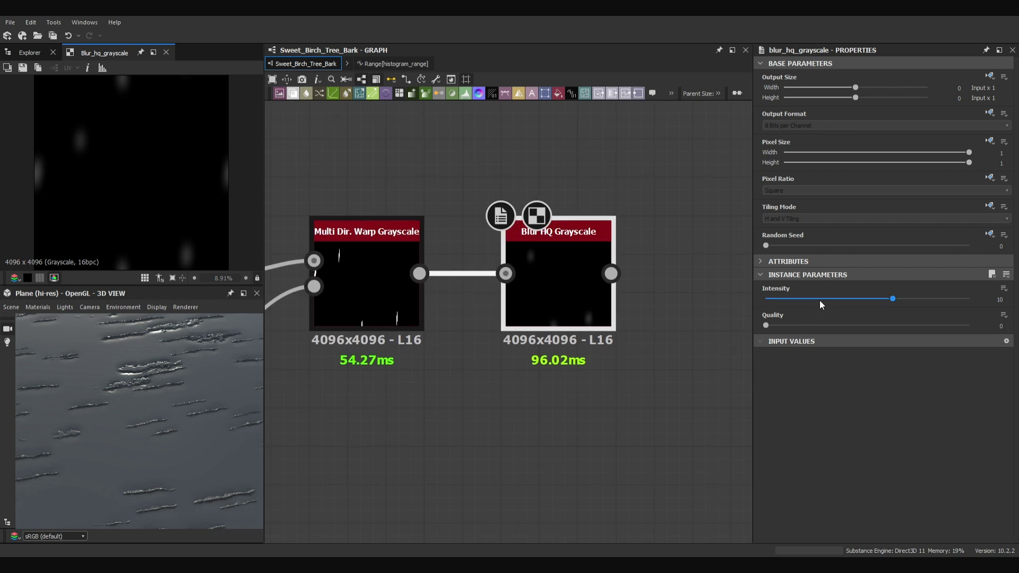
left_click(819, 300)
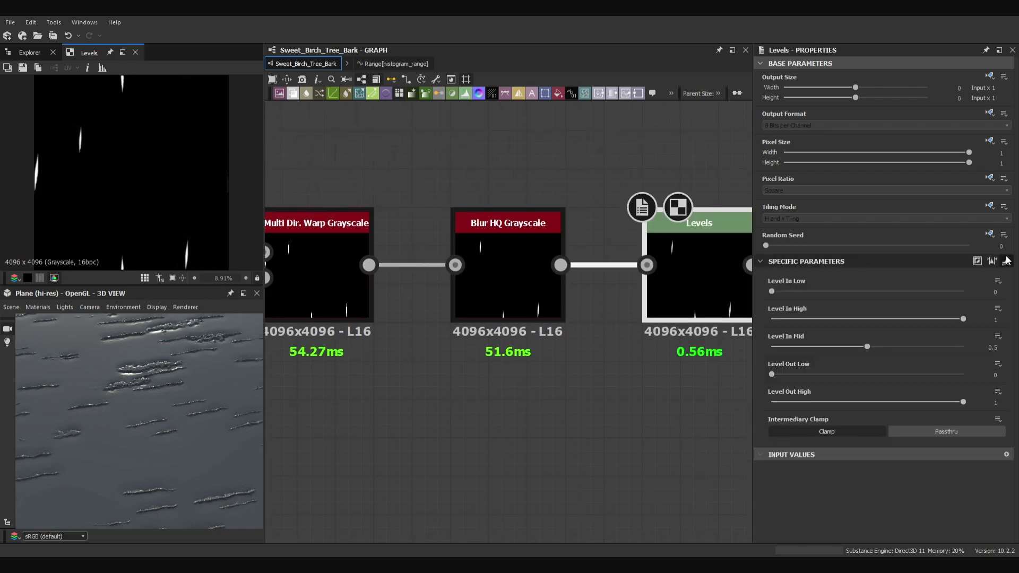
left_click(997, 295)
type("0.326")
key("Tab")
type("0.373")
key("Return")
scroll(738, 229, "down", 3)
- Extend the chain with a second Multi Directional Warp Grayscale, a Directional Warp driven by Directional Noise 4, and a Levels node
middle_click_drag(738, 229, 618, 270)
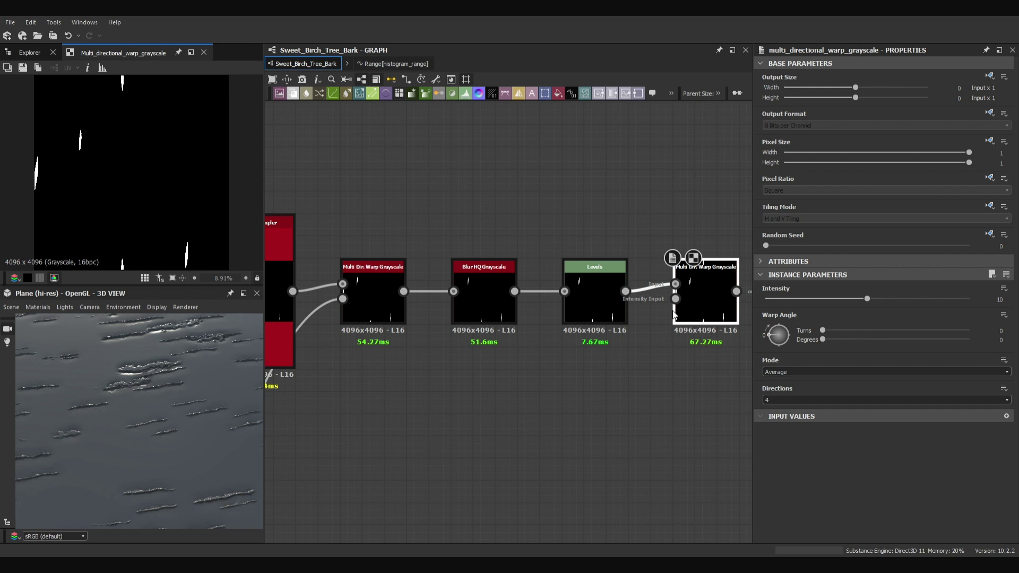
scroll(674, 314, "down", 3)
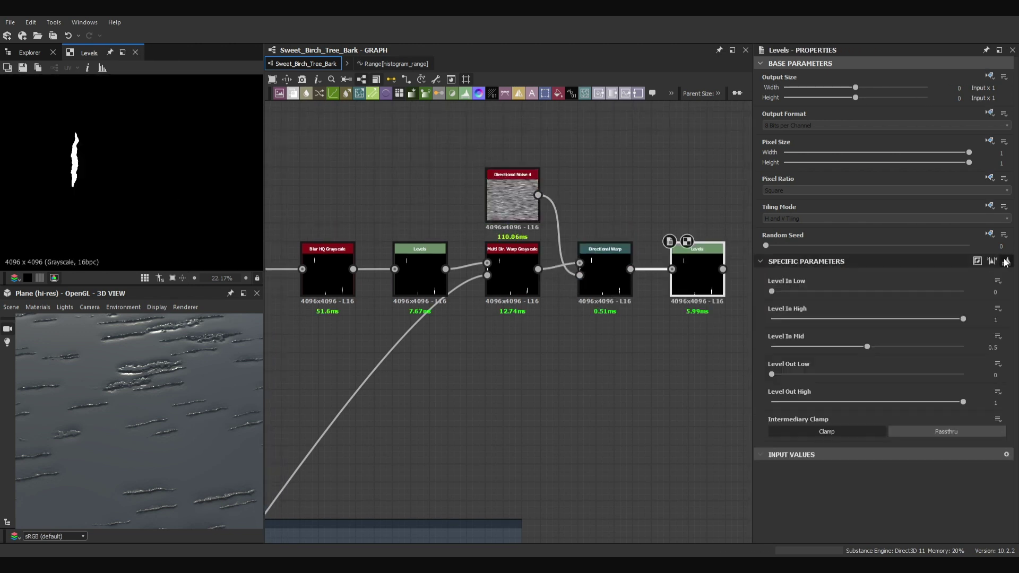
left_click(1006, 263)
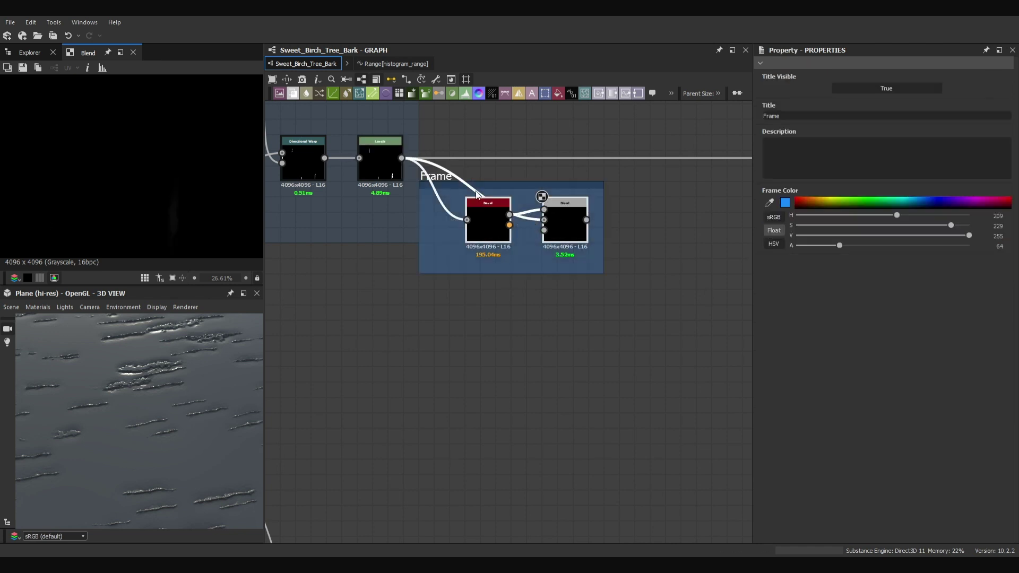
- Title the frame around the Bevel and Blend nodes "Vertical Breakout Subtract"
double_click(788, 116)
type("Vertical Breakout Subtract")
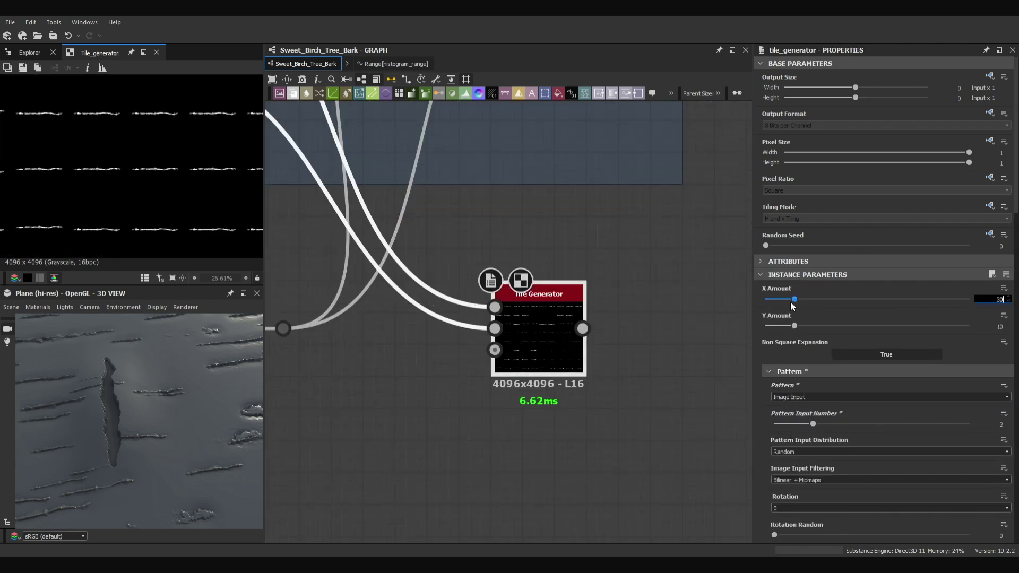
- Set the Tile Generator's X and Y Amount to 30 and adjust its size and position parameters using 0.57 and 0.5
key("Return")
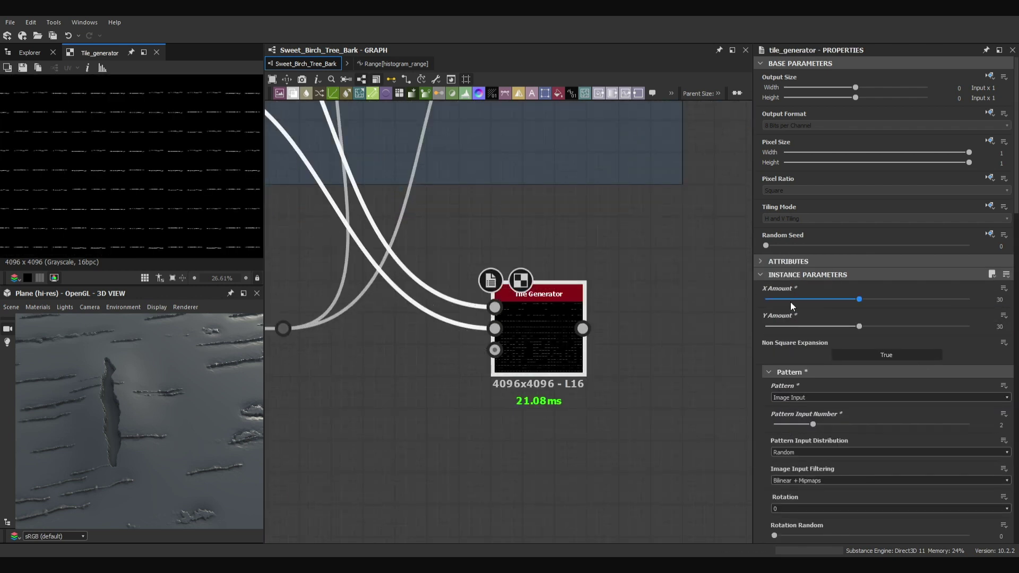
scroll(791, 302, "down", 10)
left_click(1001, 289)
type("0.57")
key("Return")
left_click(1001, 379)
type("0.5")
key("Return")
left_click_drag(775, 472, 969, 471)
- Set the Tile Generator's rotation random to 0.01, luminance random to about 0.51 and random mask to 0.67
scroll(899, 293, "down", 7)
left_click_drag(802, 330, 970, 340)
left_click(1000, 464)
type("0.01")
key("Return")
scroll(891, 360, "down", 7)
left_click_drag(775, 325, 873, 324)
scroll(870, 325, "down", 5)
left_click(819, 361)
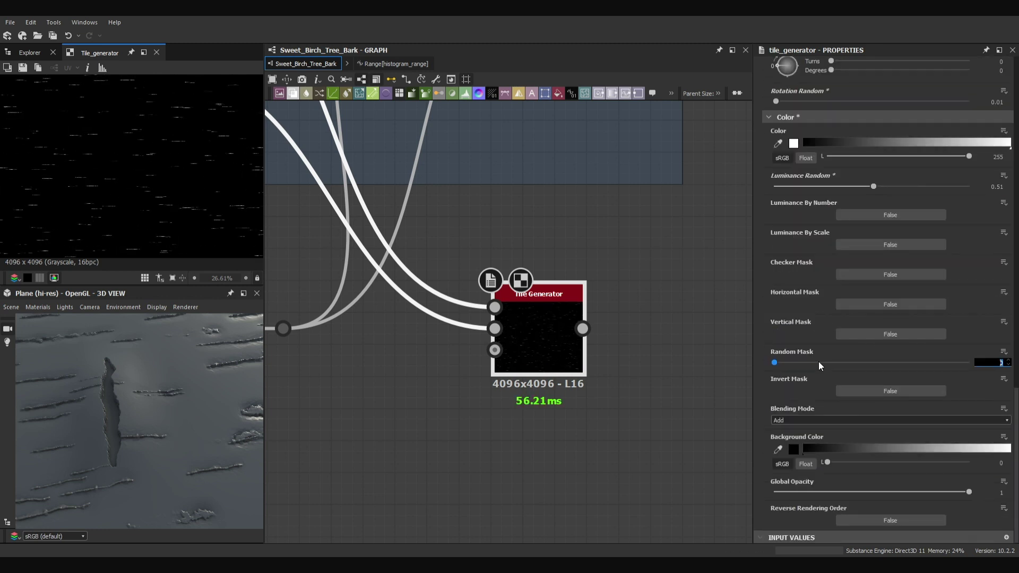
type("0.67")
key("Return")
- Distort the Tile Generator output with a Multi Directional Warp Grayscale and a Directional Warp at intensity 2 and angle -90 degrees
scroll(566, 288, "down", 2)
key("space")
type("multi")
key("Return")
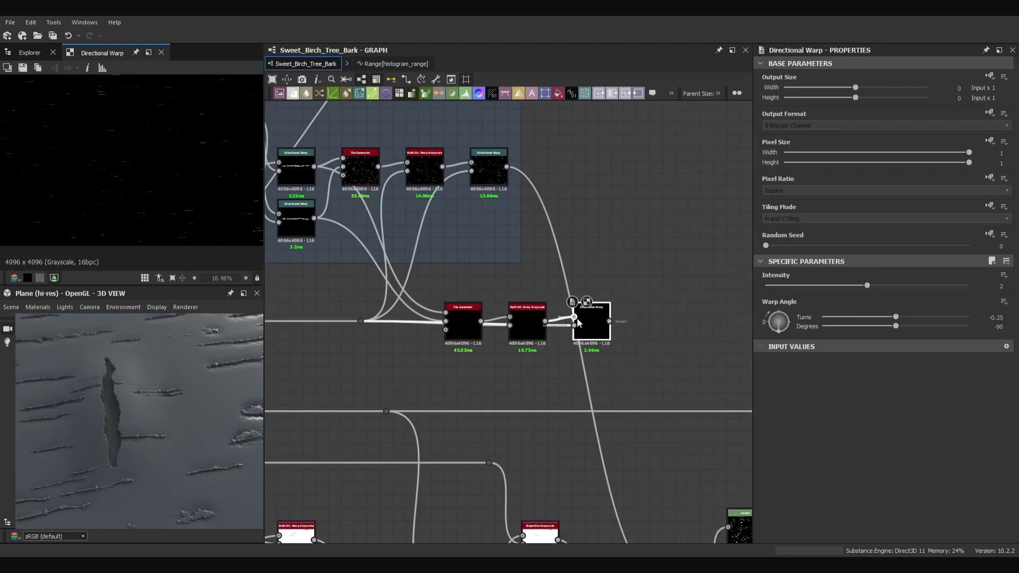
key("ctrl+f")
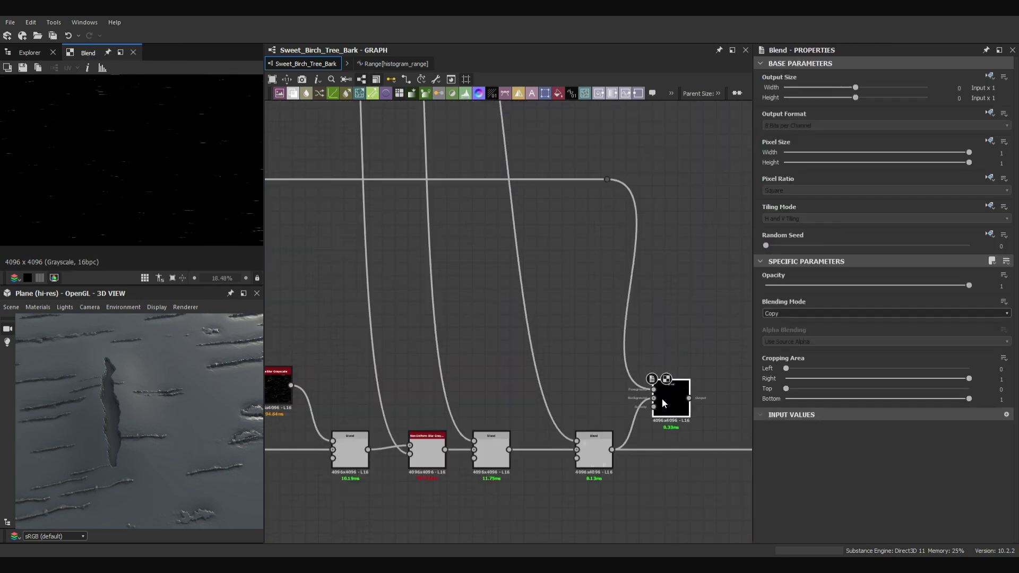
- Subtract the fine line pattern from the main height chain with a Blend node at opacity 0.025
double_click(662, 398)
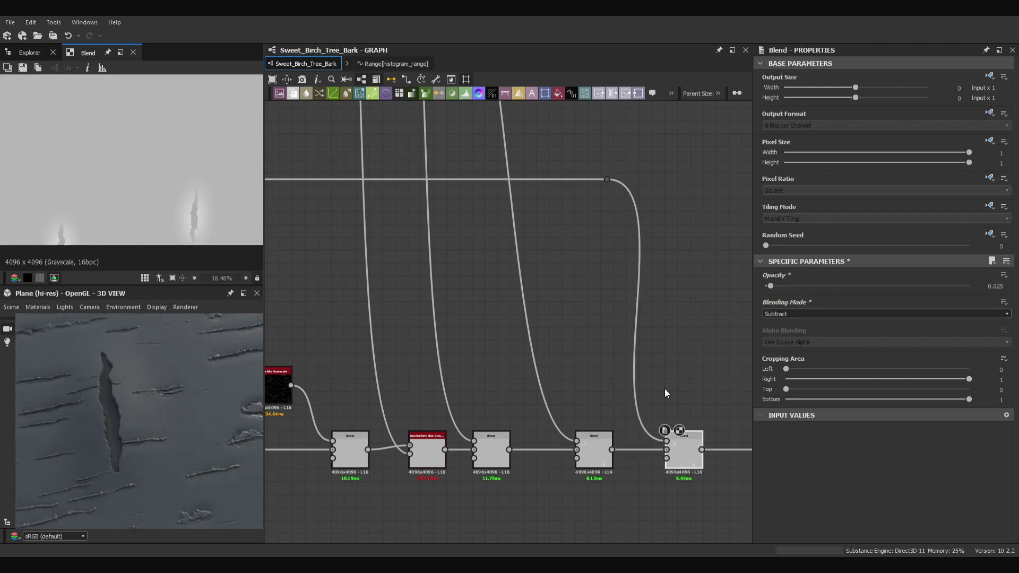
scroll(665, 389, "down", 5)
scroll(488, 169, "up", 4)
- Feed Directional Noise 4 into a Safe Transform Grayscale with Tile 5, Offset Mode Random and a rotation of -270 degrees
left_click_drag(488, 160, 615, 437)
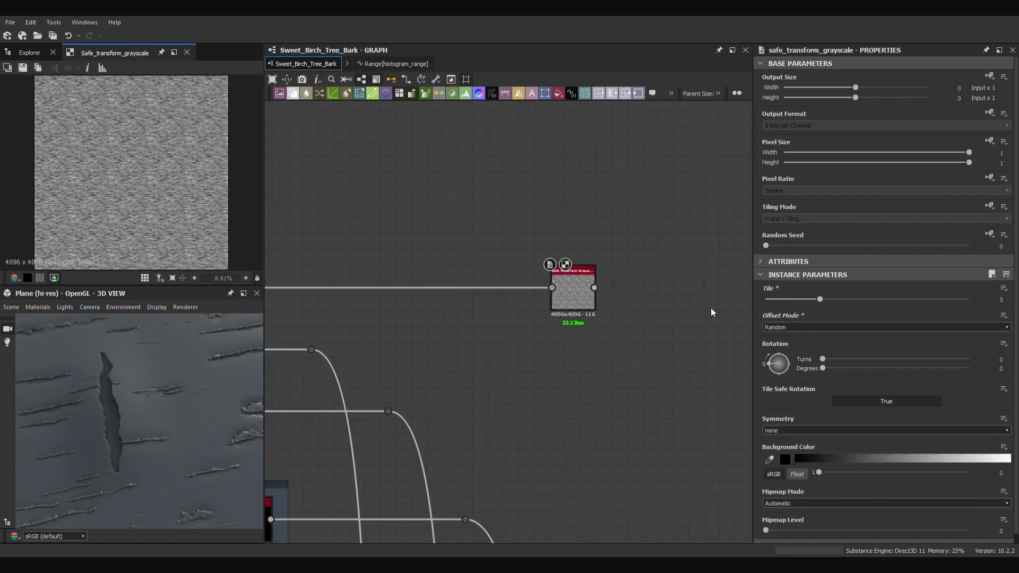
left_click_drag(769, 364, 779, 354)
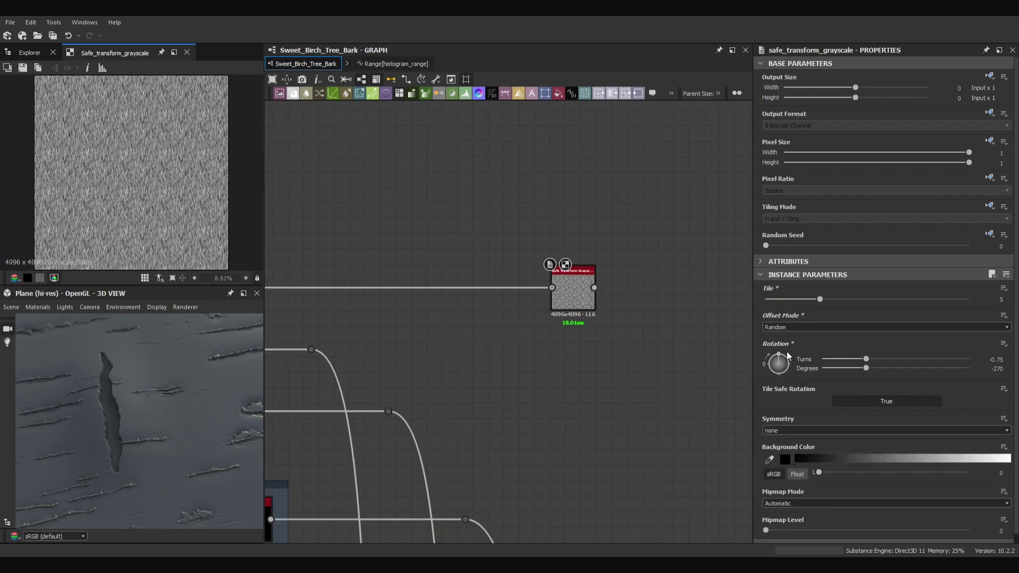
left_click(785, 327)
left_click(780, 336)
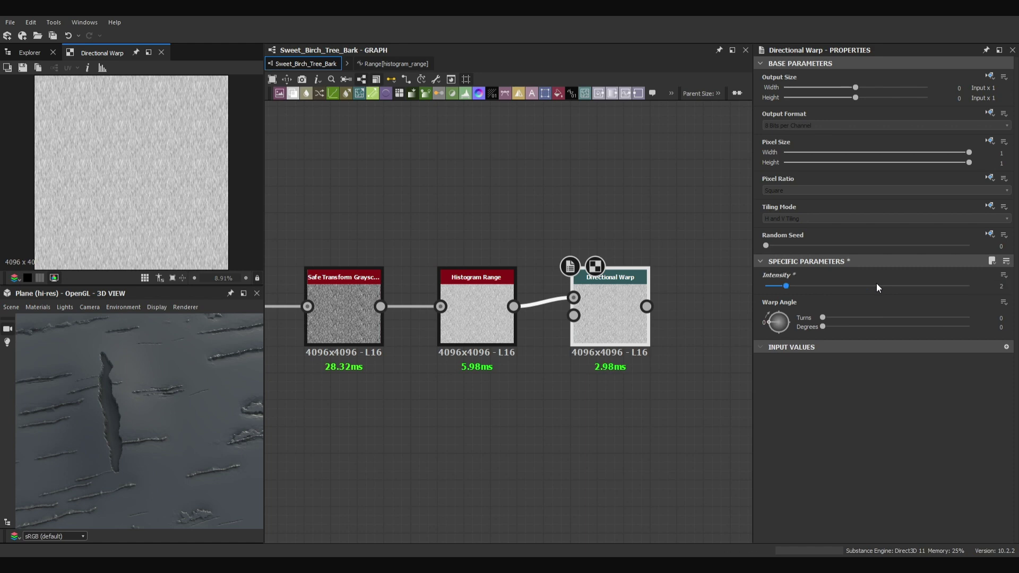
- Connect an existing map as the intensity input of the Directional Warp at intensity 2 that follows the Histogram Range
scroll(470, 391, "down", 9)
scroll(471, 391, "up", 3)
left_click_drag(333, 368, 455, 347)
middle_click_drag(724, 395, 455, 347)
left_click_drag(455, 347, 668, 145)
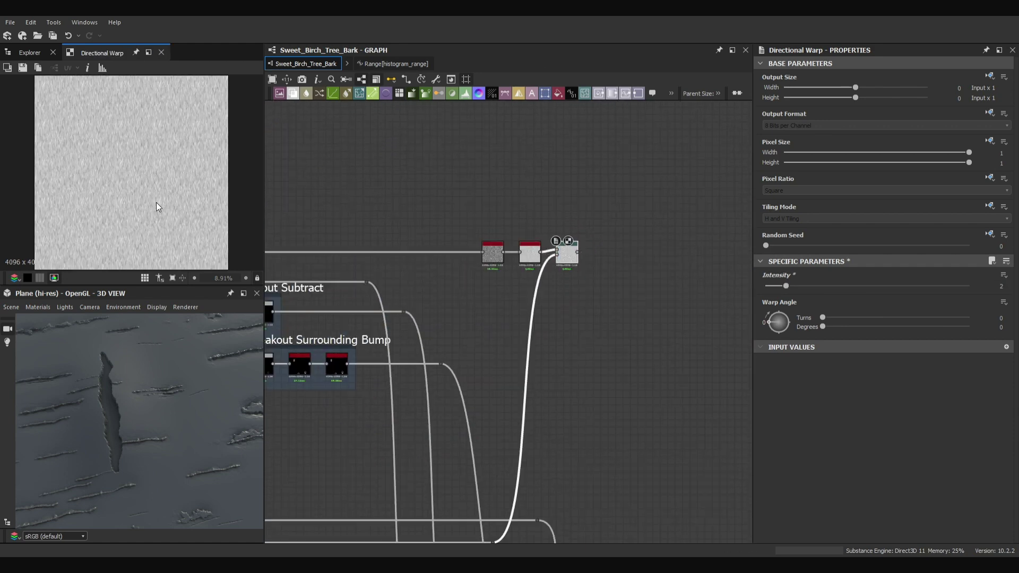
scroll(159, 180, "up", 3)
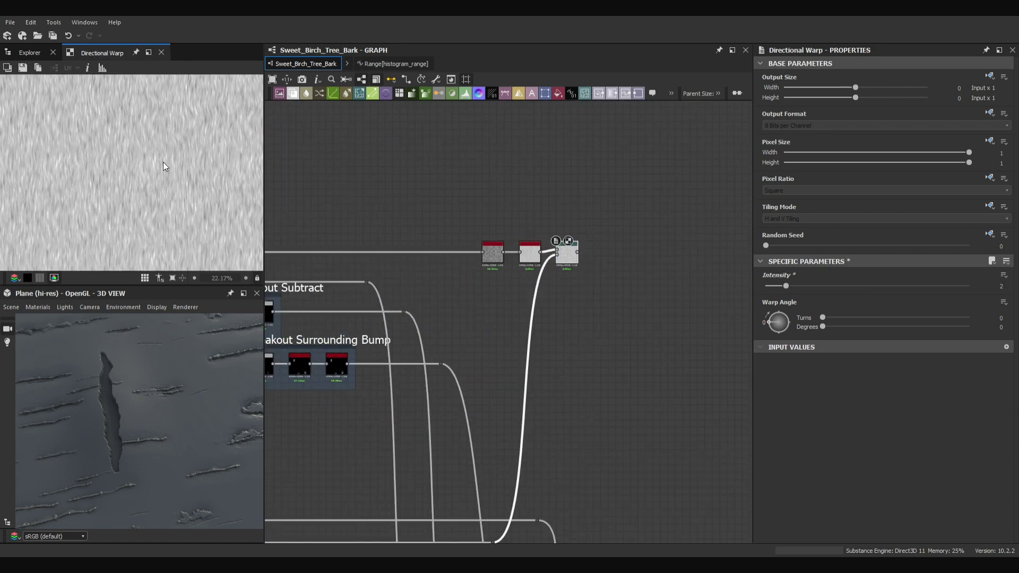
- Add a Multi Directional Warp Grayscale at intensity 5 after the Directional Warp and wire an existing map into its intensity input
scroll(547, 247, "up", 5)
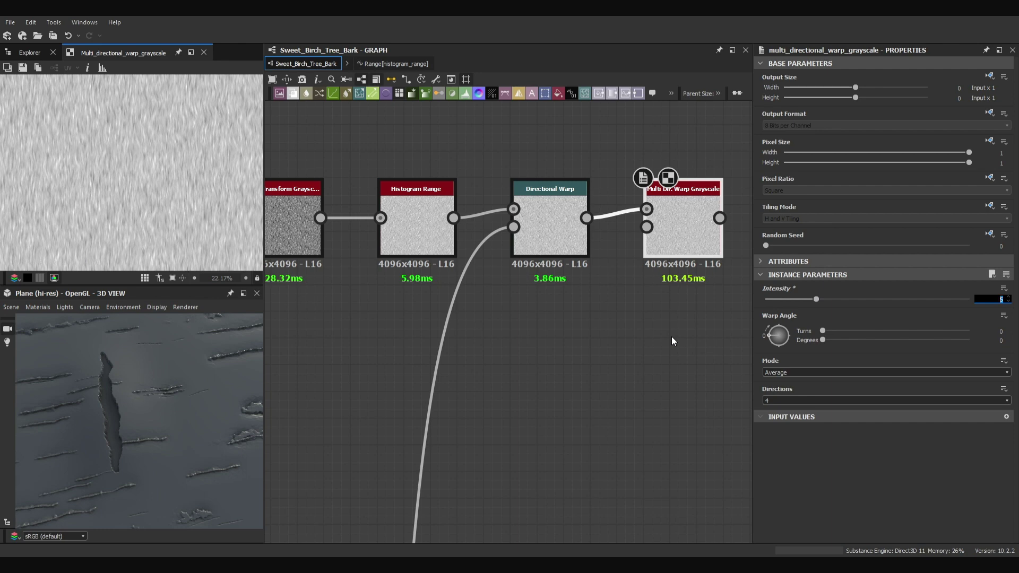
scroll(671, 336, "down", 7)
middle_click_drag(351, 434, 674, 317)
scroll(673, 317, "up", 2)
scroll(648, 409, "down", 4)
left_click_drag(634, 396, 670, 197)
double_click(675, 194)
scroll(132, 175, "up", 4)
middle_click_drag(552, 228, 472, 248)
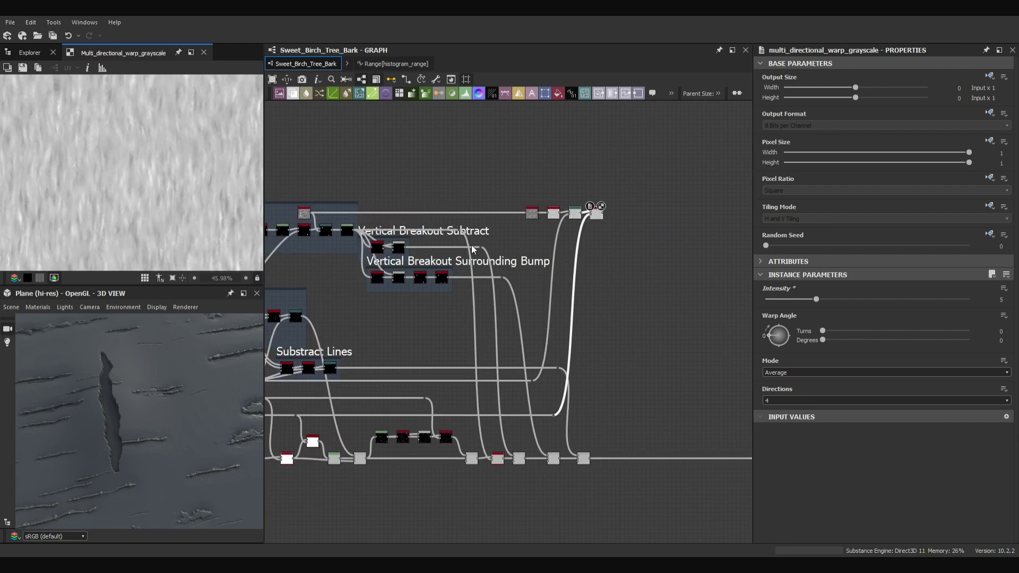
- Frame the four vertical grain nodes and begin the frame's title with "Vertical"
scroll(583, 202, "up", 4)
left_click_drag(451, 186, 637, 260)
right_click(612, 228)
left_click(642, 245)
double_click(802, 117)
type("Vertical")
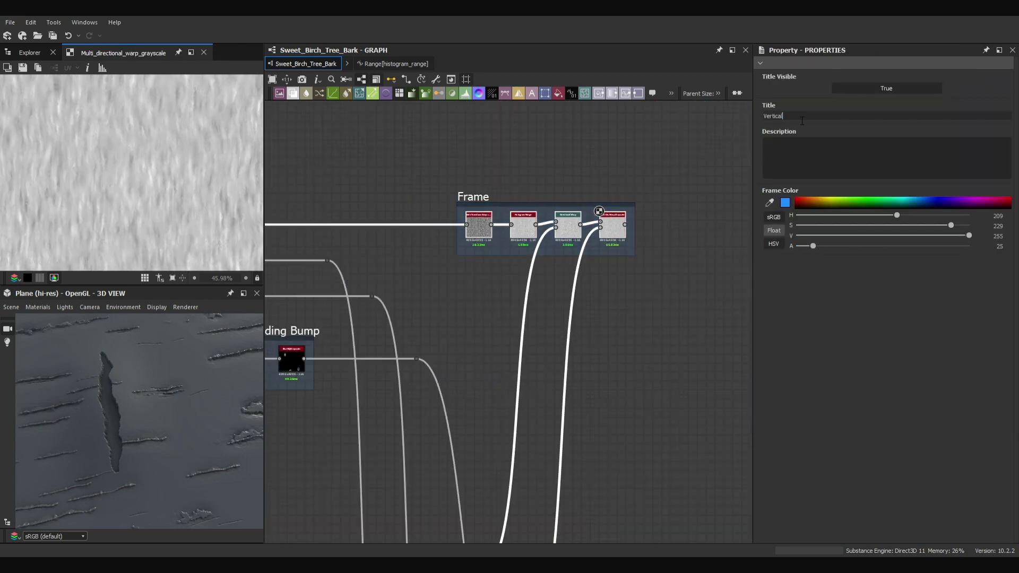
- Add a Blend node with the vertical grain as foreground and the end of the main height chain as background
middle_click_drag(616, 451, 573, 164)
left_click(293, 93)
double_click(506, 326)
left_click_drag(506, 325, 604, 433)
left_click_drag(556, 469, 591, 433)
scroll(653, 266, "down", 4)
left_click_drag(620, 118, 624, 338)
scroll(671, 338, "up", 6)
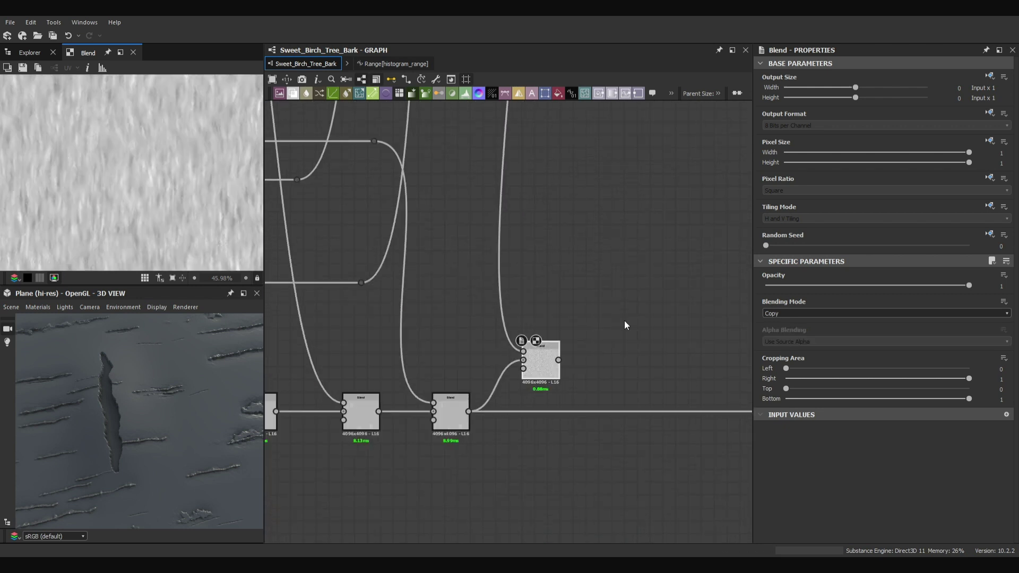
- Finish wiring the vertical grain Blend into the main chain so the grain textures the bark cracks
scroll(625, 323, "down", 8)
scroll(531, 201, "up", 6)
double_click(519, 199)
key("f")
left_click(113, 157)
key("f")
scroll(271, 283, "down", 15)
left_click_drag(273, 283, 608, 422, "alt")
scroll(573, 285, "down", 5)
scroll(584, 422, "up", 6)
double_click(591, 422)
left_click(512, 420)
- Add a BnW Spots 2 node in the empty area above the main height chain
scroll(146, 414, "up", 3)
left_click(606, 323)
middle_click_drag(669, 336, 492, 322)
key("space")
type("bnw spots 2")
key("Return")
double_click(492, 323)
scroll(529, 325, "up", 5)
- Isolate the brightest spots with a Levels node at Level In Low 0.717 and Level In High 0.839
double_click(531, 321)
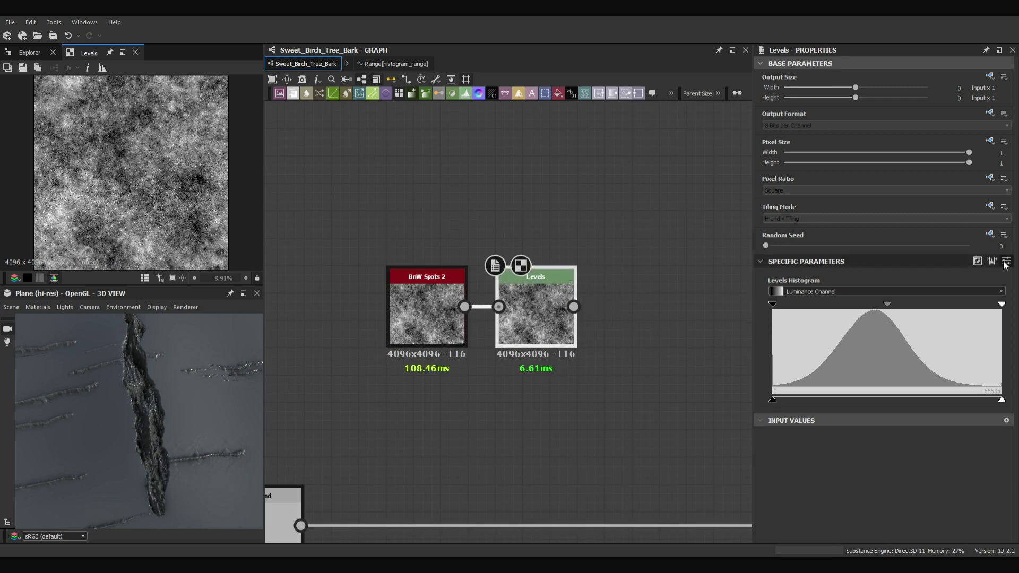
left_click(1006, 262)
key("Tab")
type(".839")
key("Return")
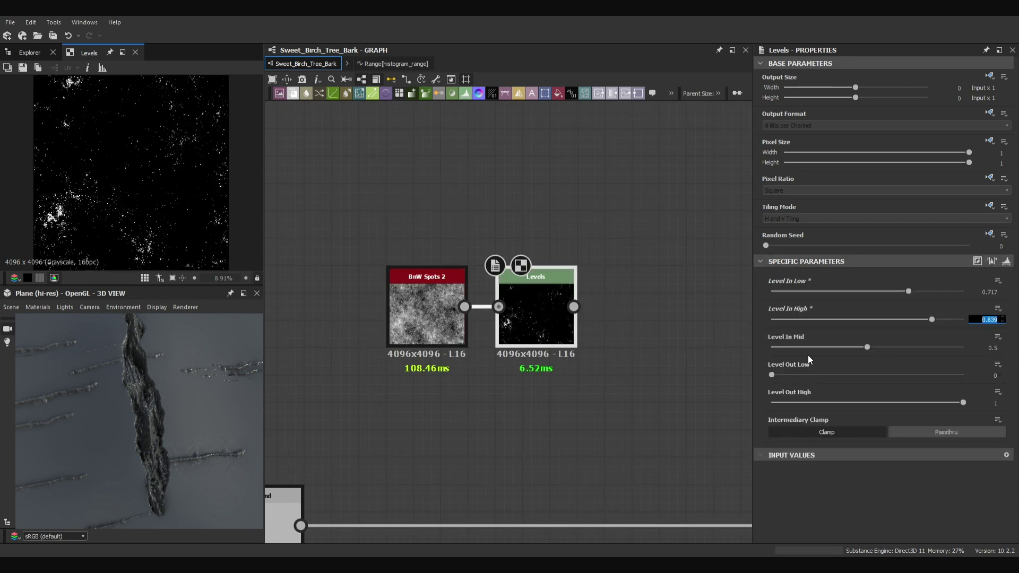
- Distort the spots with a Directional Warp driven by a Blur HQ Grayscale, and extend the chain with Bevel and blur nodes
scroll(55, 205, "up", 1)
left_click(546, 317)
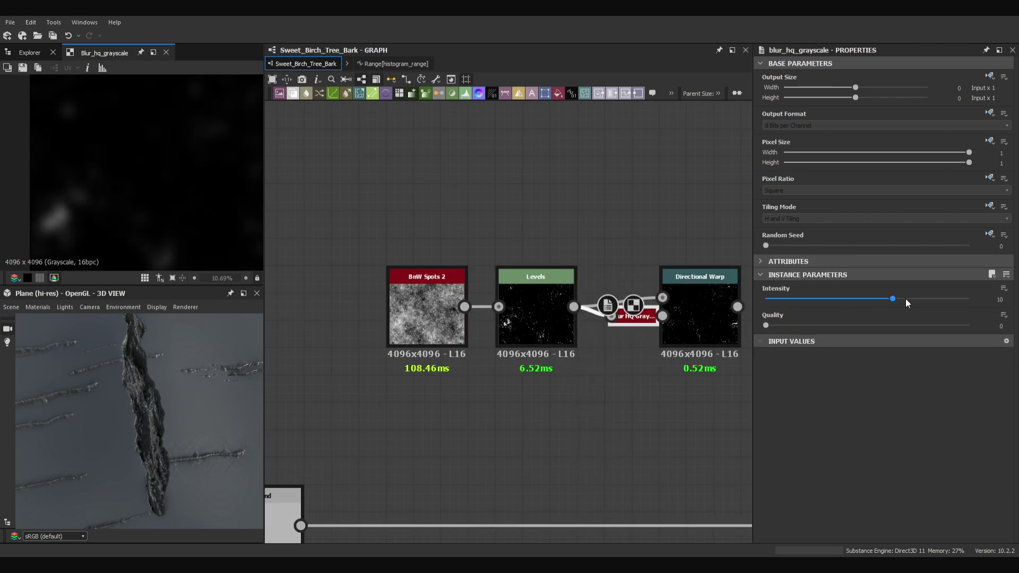
double_click(700, 314)
left_click_drag(700, 314, 672, 314)
key("f")
middle_click_drag(605, 305, 370, 300)
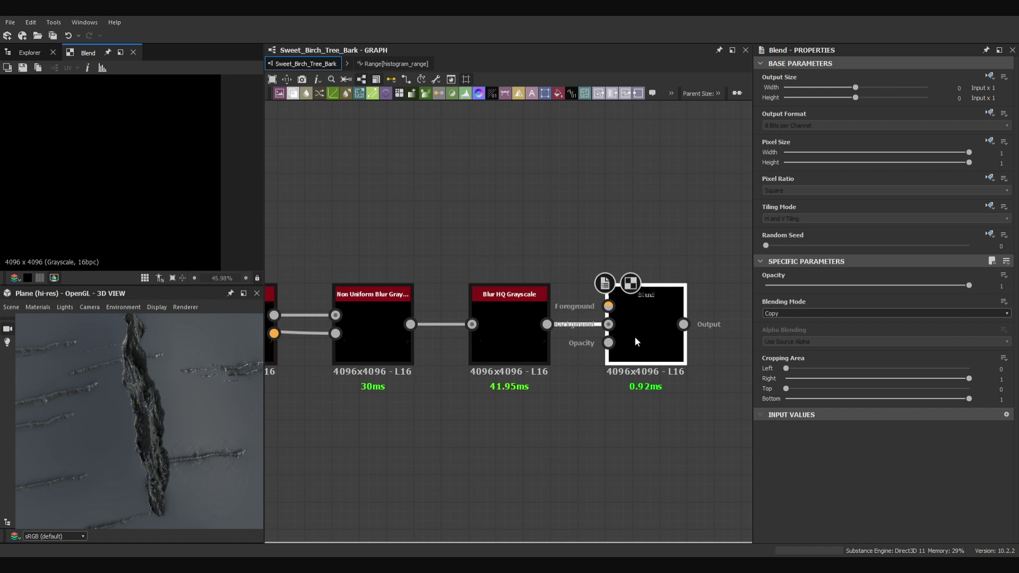
- Branch an inverted Levels node off the white warp node in the main chain and set its Level In Low to 0.968
scroll(635, 337, "down", 5)
middle_click_drag(352, 355, 455, 277)
scroll(455, 277, "up", 3)
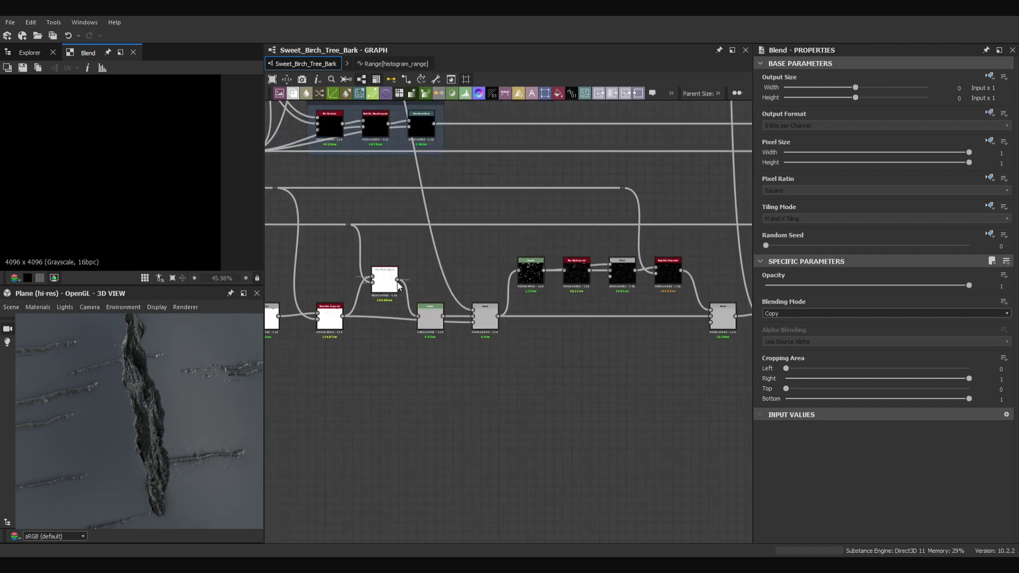
left_click(978, 261)
left_click(1007, 261)
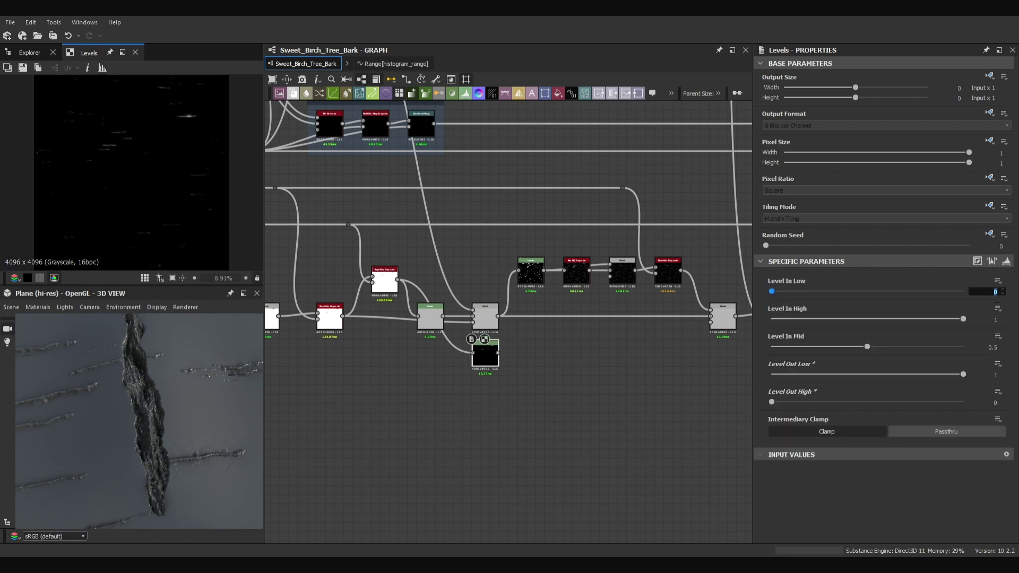
type("0.968")
key("Tab")
scroll(509, 319, "down", 5)
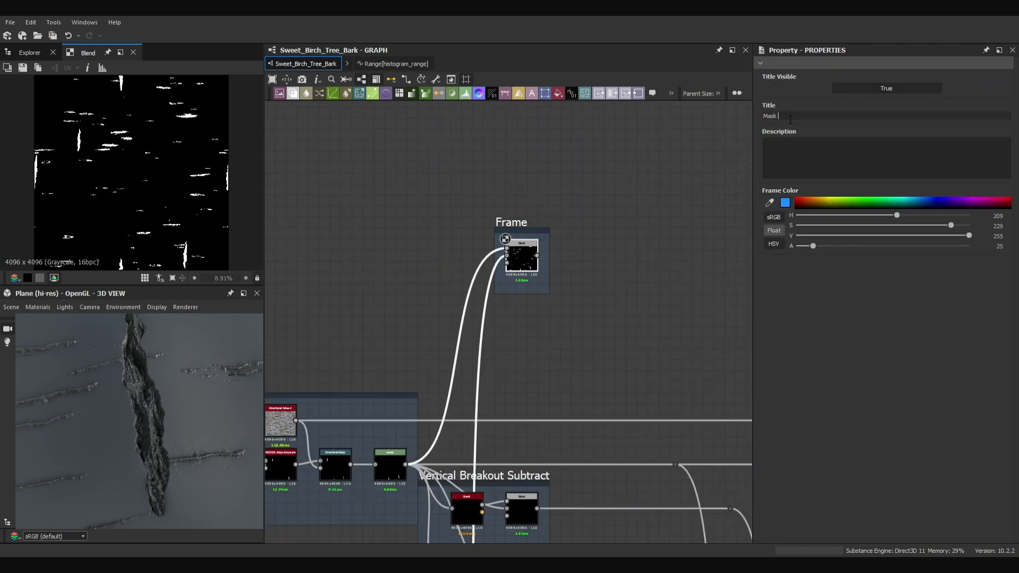
- Title the mask frame "Mask 1" and blend its output into the end of the spots chain
type("1")
scroll(559, 259, "down", 1)
left_click_drag(559, 260, 699, 398)
left_click(626, 231, "alt")
scroll(622, 243, "down", 1)
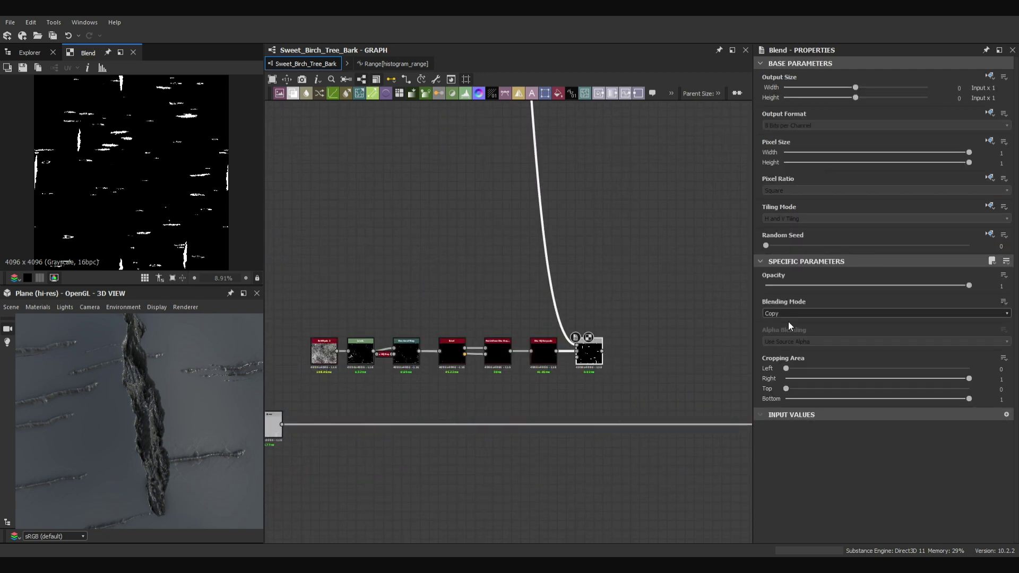
left_click(789, 331)
- Frame the spots chain with a frame colour alpha of 25 and the title "SurfaceBreak 1"
scroll(233, 154, "up", 5)
left_click_drag(598, 316, 306, 378)
double_click(999, 246)
type("25")
double_click(771, 116)
type("SurfaceBreak 1")
- Blend the SurfaceBreak 1 output into the main height chain with a new Blend node, adjusting its blending mode and opacity
scroll(633, 363, "up", 2)
left_click_drag(536, 390, 597, 467)
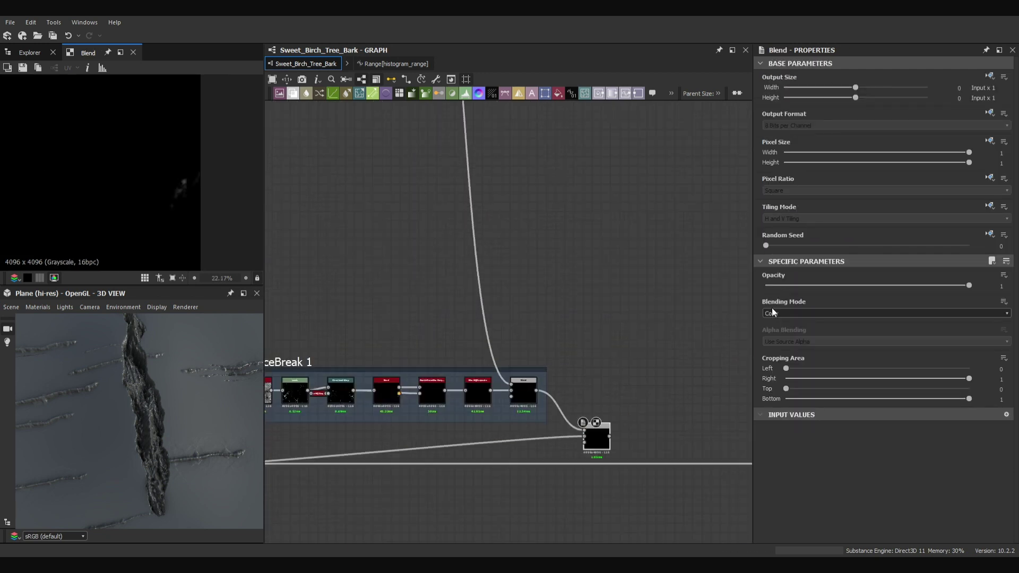
left_click(773, 313)
left_click(778, 332)
left_click(786, 285)
scroll(521, 431, "down", 2)
left_click_drag(310, 454, 583, 455, "shift")
left_click_drag(148, 432, 90, 453)
key("ctrl+z")
- Add a Dirt 2 node above the main height chain, past the SurfaceBreak 1 Blend
scroll(598, 473, "down", 2)
middle_click_drag(598, 473, 384, 364)
scroll(654, 298, "up", 4)
middle_click_drag(297, 258, 459, 322)
scroll(459, 323, "up", 1)
key("space")
type("dirt 2")
key("Return")
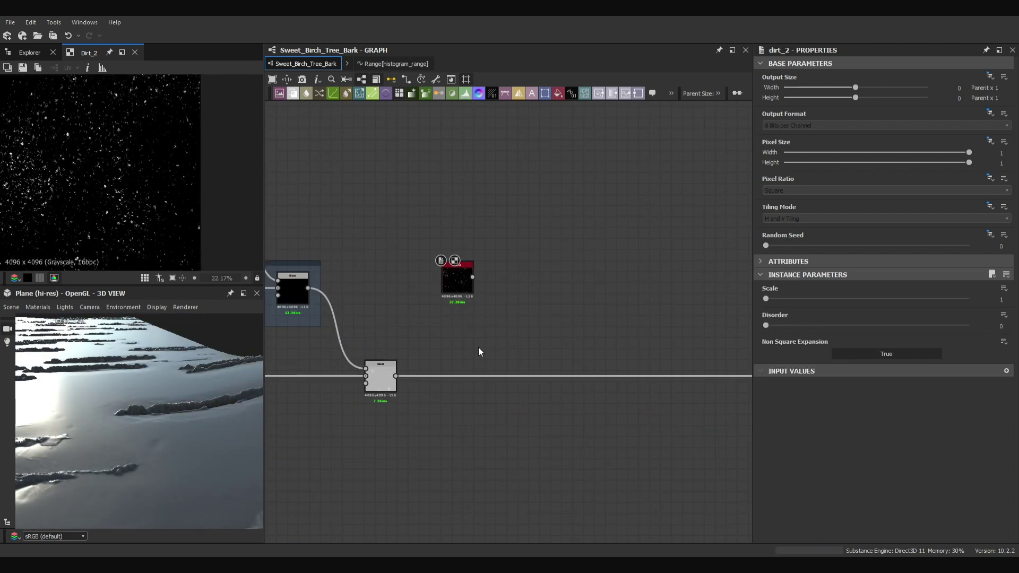
- Add a Clouds 1 node below Dirt 2 and feed it into a Levels node with Level In Low 0.433 and Level In High 0.765
key("space")
type("clouds 1")
key("Return")
left_click_drag(473, 321, 506, 323)
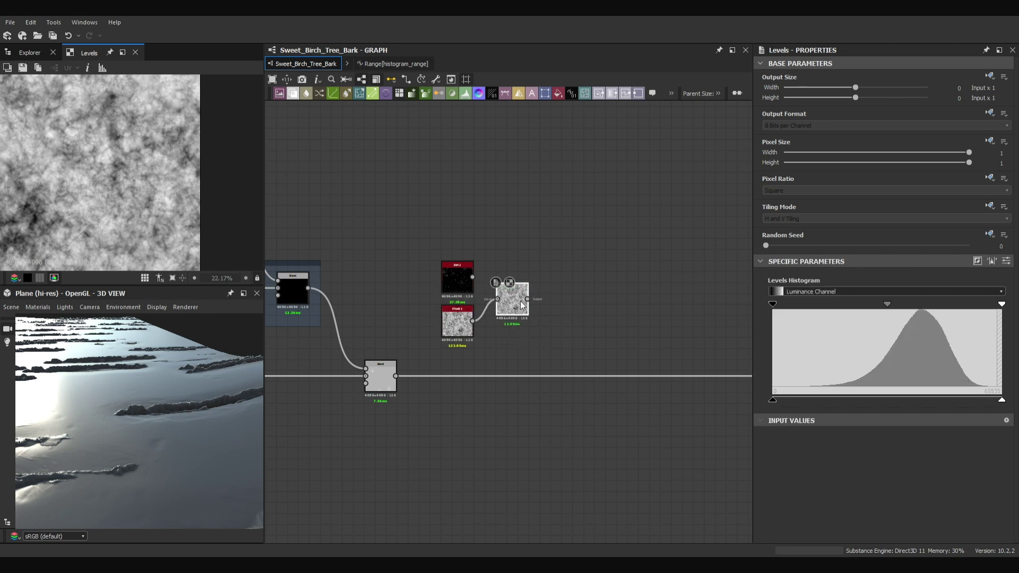
left_click(1007, 261)
left_click(993, 292)
type("0.433")
key("Tab")
type("0.765")
key("Return")
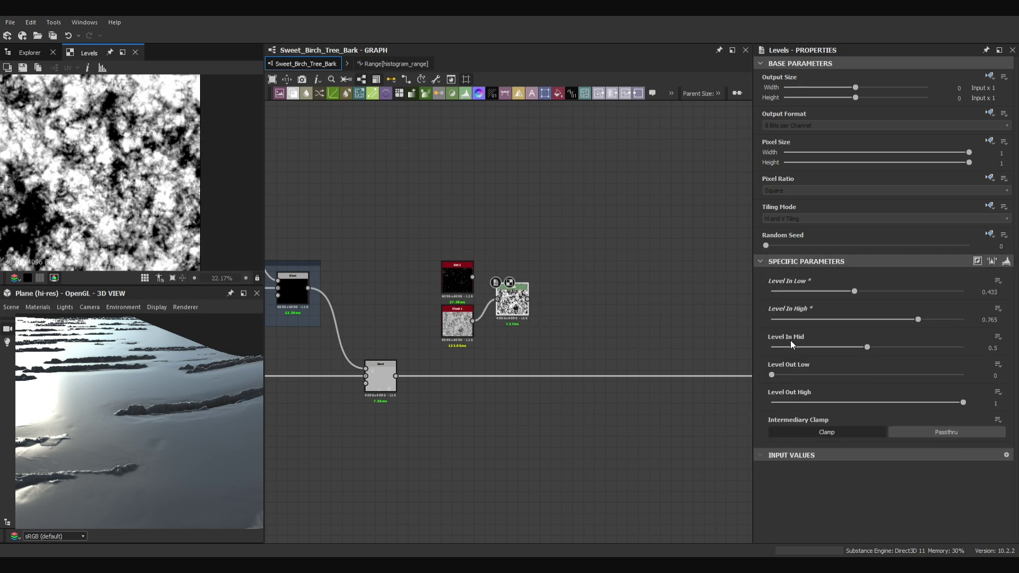
- Add a Non Uniform Blur Grayscale node with Dirt 2 as its grayscale input and the Levels output as its blur map
scroll(213, 175, "down", 5)
scroll(589, 317, "up", 4)
key("space")
type("non uniform blur")
key("Return")
double_click(531, 250)
left_click_drag(463, 281, 490, 242)
left_click_drag(348, 234, 491, 227)
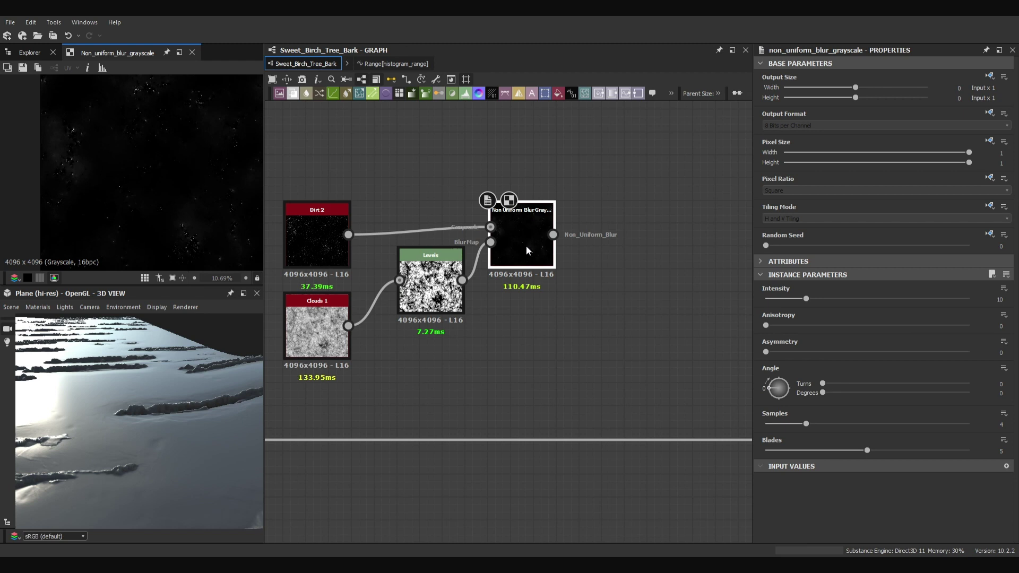
- Set the non-uniform blur's intensity to 7.19, asymmetry to 1, samples to 16 and blades to 9
left_click(1000, 300)
type("7.19")
key("Tab")
key("Tab")
type("1")
key("Tab")
left_click_drag(908, 425, 980, 425)
left_click_drag(913, 452, 979, 451)
scroll(205, 240, "up", 4)
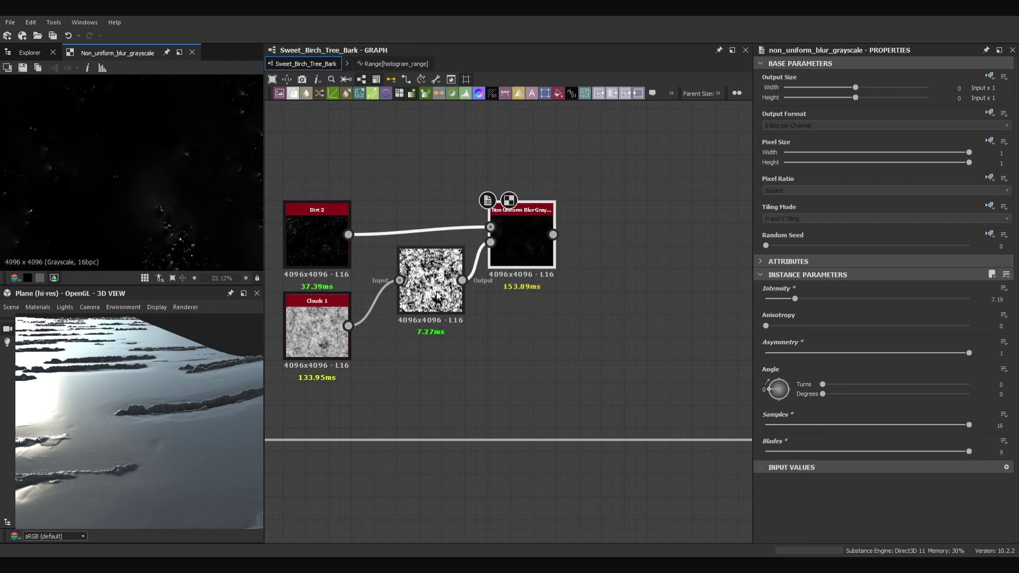
- Add an Invert Grayscale node fed by the Levels output, placed below the non-uniform blur
scroll(513, 321, "up", 3)
type("invert")
key("Return")
left_click_drag(428, 252, 482, 343)
scroll(501, 353, "down", 3)
left_click(588, 284)
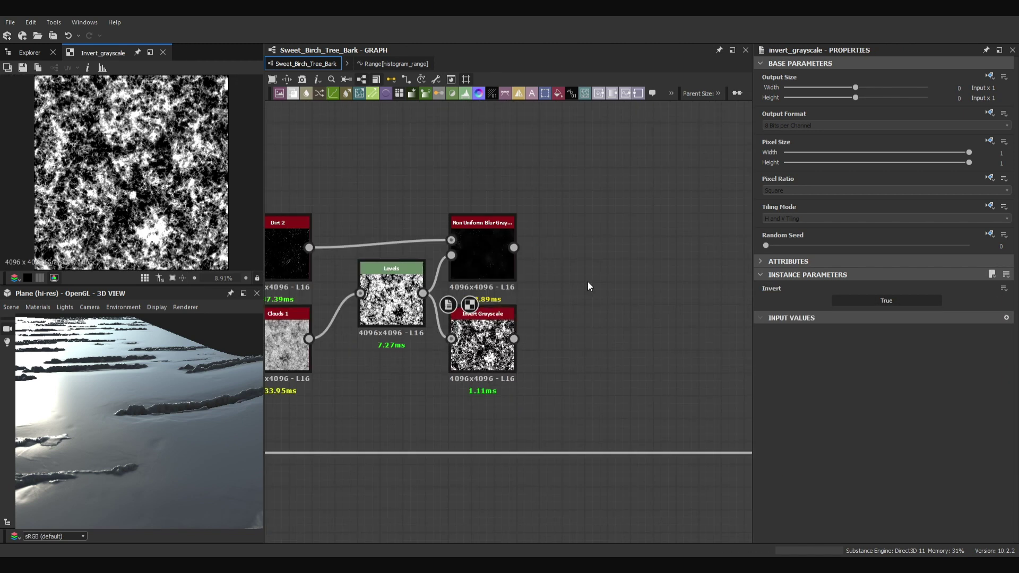
- Chain a second non-uniform blur with the inverted clouds as blur map, setting asymmetry to 1 and samples and blades to their maximum
left_click_drag(514, 247, 602, 307)
left_click_drag(514, 338, 587, 324)
left_click_drag(618, 324, 596, 255)
left_click_drag(806, 299, 799, 299)
key("Tab")
key("Tab")
key("Tab")
type("1")
left_click_drag(806, 425, 982, 426)
left_click_drag(867, 451, 1014, 451)
- Append a Subtract Blend to the second non-uniform blur and connect the existing mask from farther up the graph as its foreground
middle_click_drag(658, 355, 485, 305)
type("subtract")
key("Return")
scroll(542, 232, "down", 3)
left_click_drag(455, 198, 330, 145)
scroll(540, 228, "down", 6)
left_click_drag(471, 343, 588, 145, "alt")
left_click_drag(595, 162, 311, 129)
scroll(606, 391, "up", 6)
double_click(606, 391)
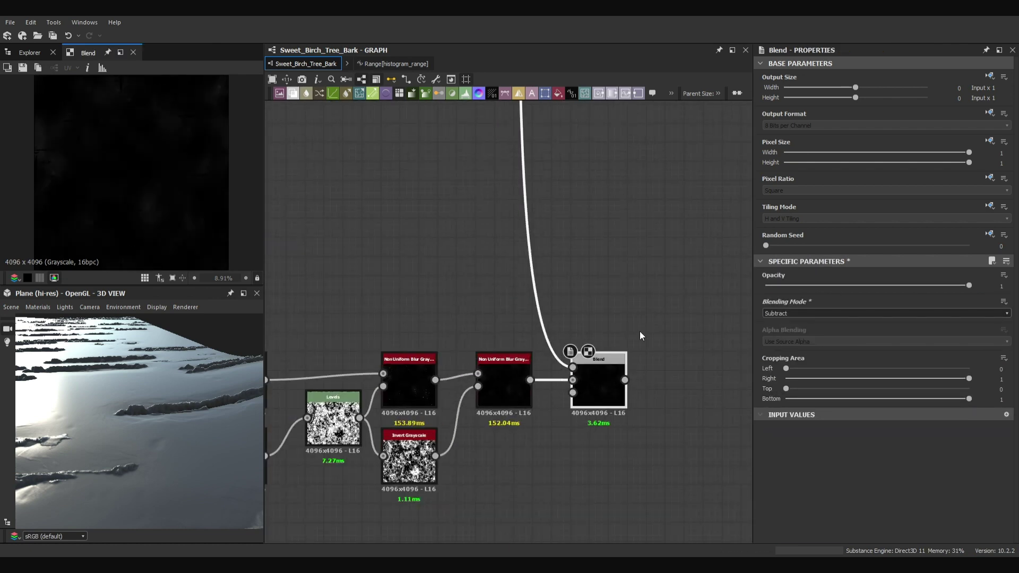
- Add a Normal node in OpenGL format to preview the output of the Subtract Blend
left_click(479, 93)
left_click(824, 315)
left_click_drag(475, 330, 515, 443)
scroll(129, 200, "up", 5)
scroll(506, 315, "down", 4)
- Blend the blurred dirt chain into the main height chain with a Blend node in Subtract mode at opacity 0.5
left_click_drag(511, 366, 530, 402)
type("blend")
key("Return")
scroll(436, 436, "down", 2)
left_click_drag(436, 436, 295, 455)
scroll(298, 462, "up", 3)
left_click(802, 314)
left_click_drag(798, 285, 868, 286)
left_click_drag(617, 400, 628, 455)
left_click_drag(144, 414, 133, 441)
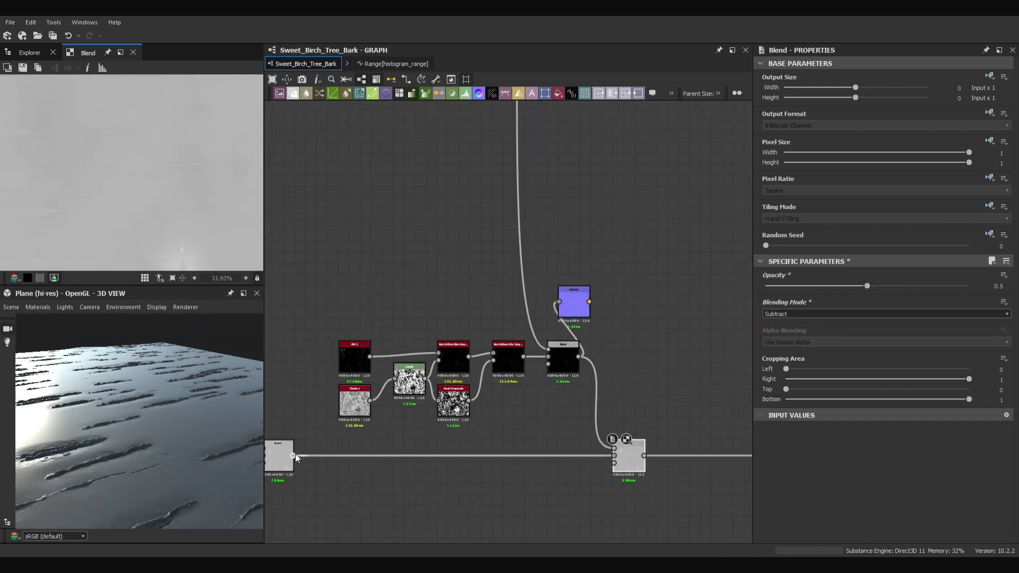
- Move the Normal node aside and frame the blurred dirt chain with the title "Surface Break 2"
left_click_drag(575, 303, 661, 224)
scroll(494, 369, "down", 2)
left_click_drag(368, 336, 561, 416)
key("space")
type("frame")
key("Return")
double_click(770, 115)
type("Surface Break 2")
middle_click_drag(673, 354, 412, 310)
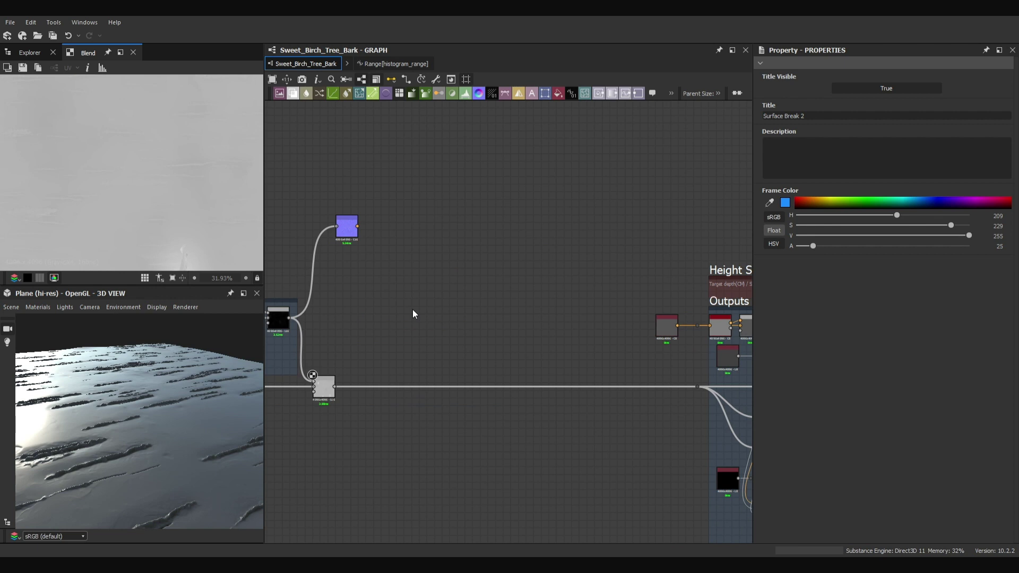
- Add a Crystal 1 node above the main height chain, past the Surface Break 2 Blend, with a scale of 10
scroll(359, 323, "up", 3)
key("space")
type("crystal")
key("Return")
double_click(998, 299)
type("10")
- Feed the Crystal 1 output into a Threshold node set to 0.65
left_click_drag(463, 320, 558, 427)
type("threshold")
double_click(998, 299)
type("0.65")
key("Return")
- Add a Slope Blur Grayscale node after the Threshold and connect its slope input to an existing node earlier in the graph
key("space")
type("slope")
key("Return")
double_click(696, 414)
middle_click_drag(641, 340, 564, 294)
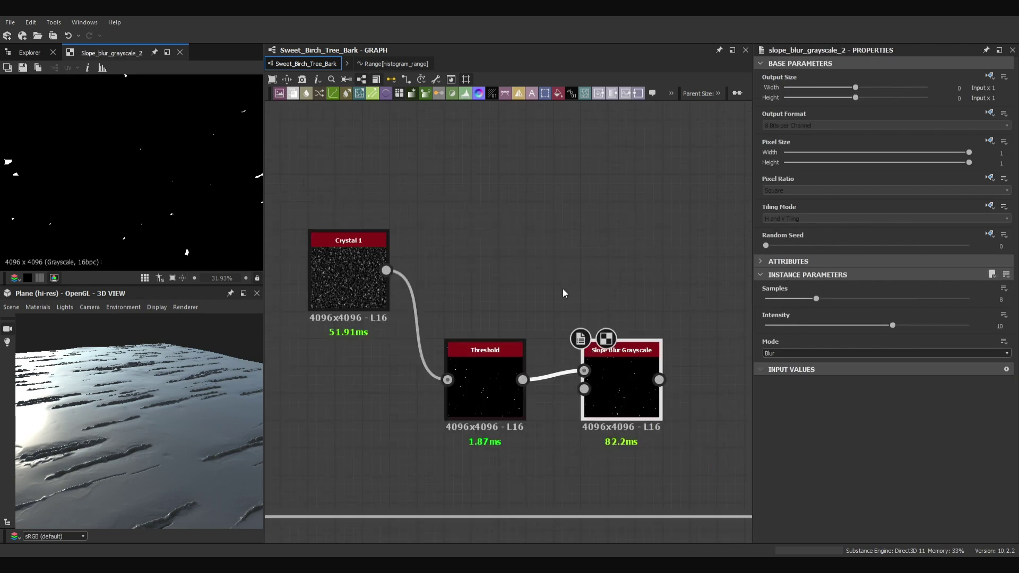
left_click_drag(584, 389, 505, 420)
scroll(563, 288, "down", 5)
- Set the slope blur's samples to the maximum and its intensity to 0.01, and change its mode
scroll(547, 371, "up", 5)
left_click_drag(816, 299, 969, 298)
double_click(998, 326)
type("0.01")
left_click(886, 353)
left_click(886, 364)
- Append a Blend node in Multiply mode to the slope blur, with Crystal 1 as its foreground
key("space")
type("blend")
key("Return")
double_click(665, 366)
left_click(886, 313)
left_click(886, 349)
left_click_drag(293, 257, 627, 348)
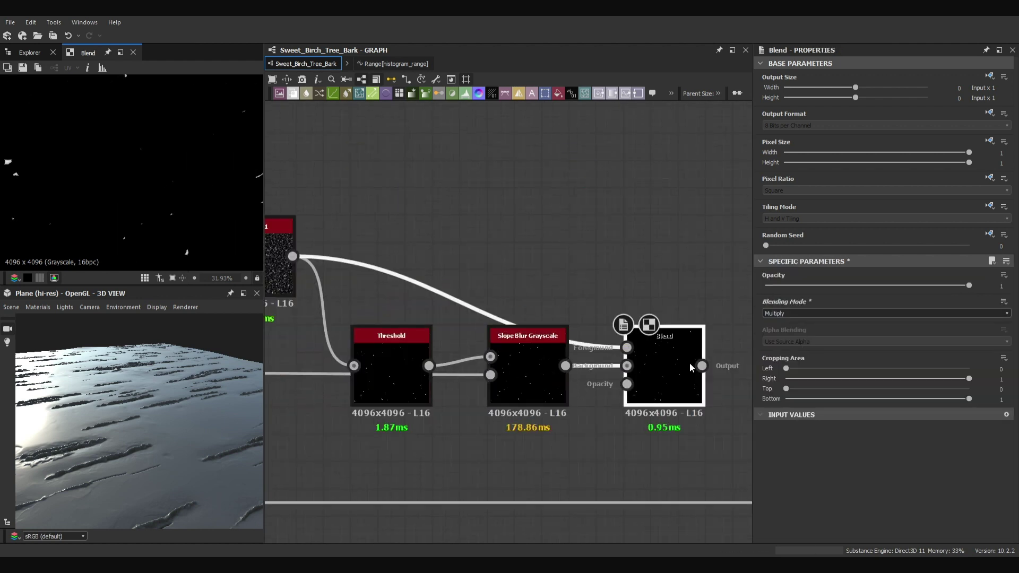
- Append a Quantize Grayscale node set to 6 after the Multiply Blend
middle_click_drag(682, 384, 450, 383)
key("space")
type("quant")
key("Return")
double_click(547, 366)
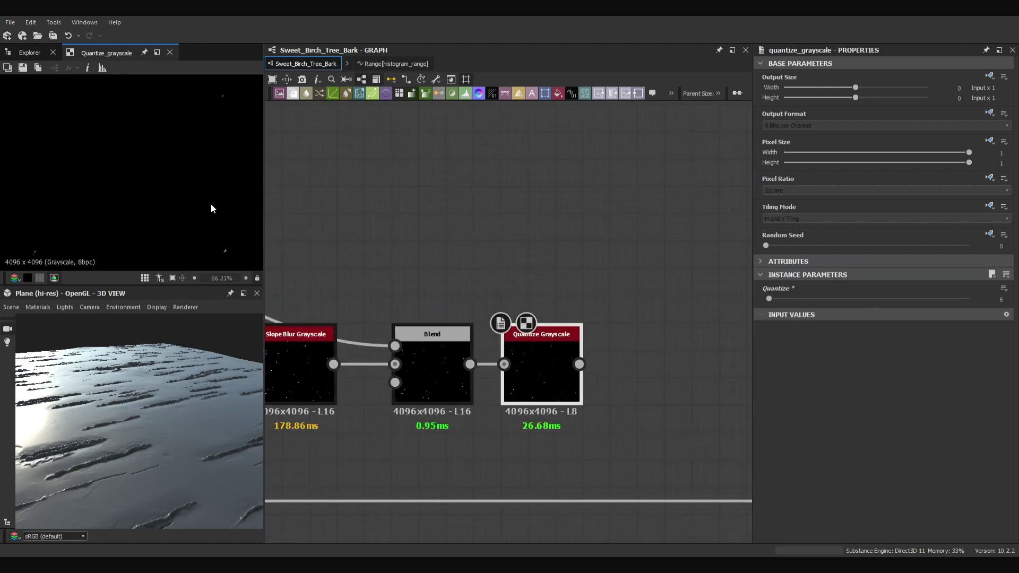
scroll(211, 206, "up", 8)
- Append a Blur HQ Grayscale node with intensity 0.1 and quality 1, and override its inherited output format with 16 bits
key("space")
type("blur hq")
double_click(678, 366)
double_click(998, 299)
type("0.1")
key("Tab")
type("1")
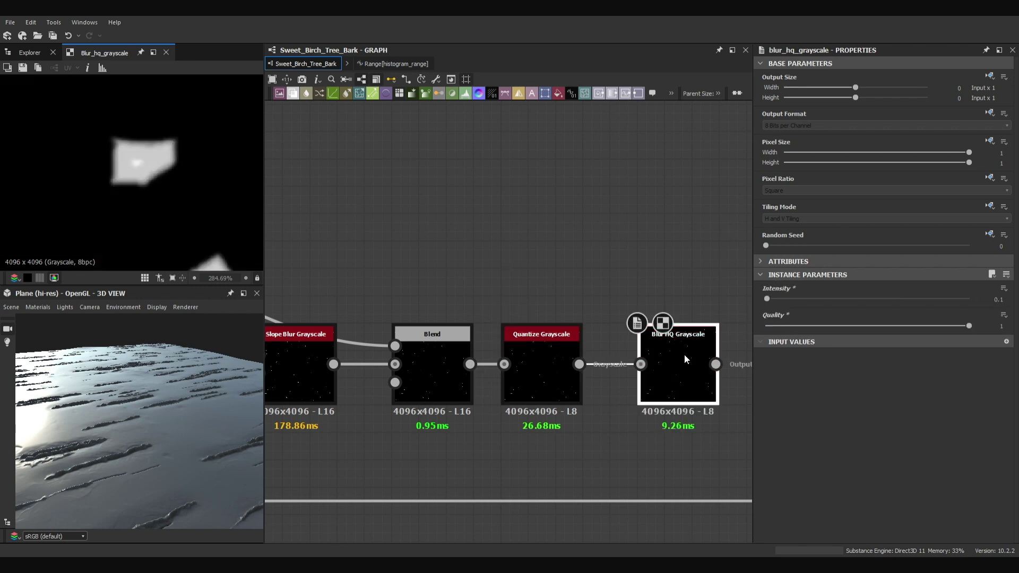
left_click(990, 113)
left_click(976, 146)
left_click(786, 126)
left_click(783, 136)
- Blend the masked crystal chain into the main height chain and frame its nodes with the title "Surface Add"
middle_click_drag(670, 344, 332, 302)
scroll(346, 352, "down", 2)
middle_click_drag(345, 352, 495, 324)
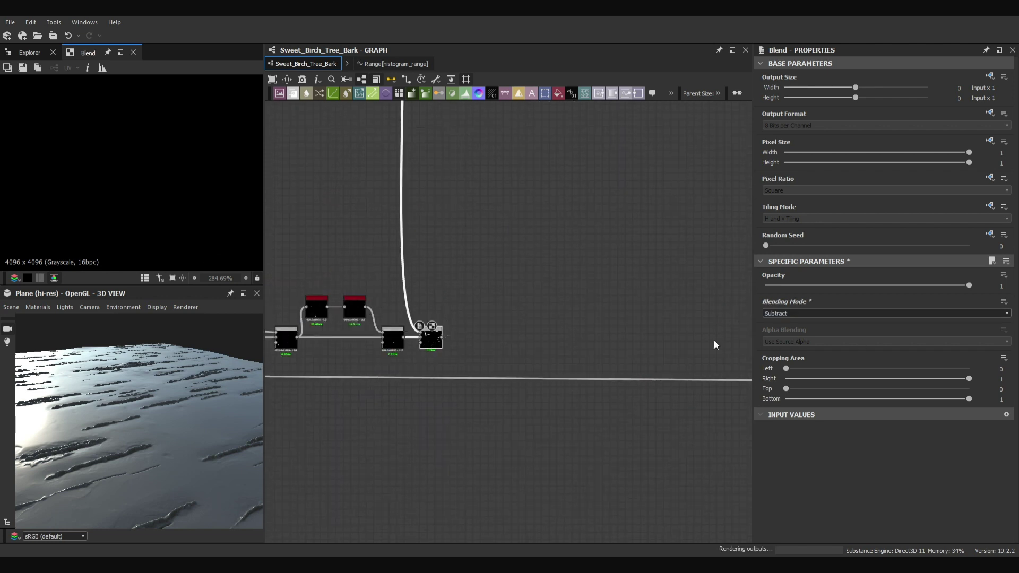
left_click(502, 281)
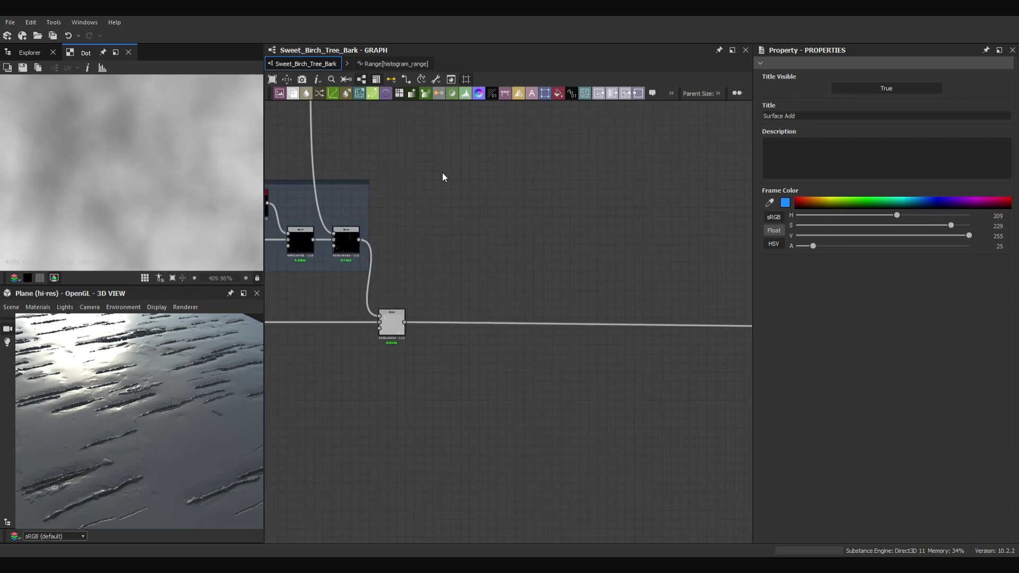
- Add a Directional Noise 2 node, entering 0.05 in its parameters, smooth it with Blur HQ and blend it with a Fractal Sum Base node
double_click(999, 397)
type("0.05")
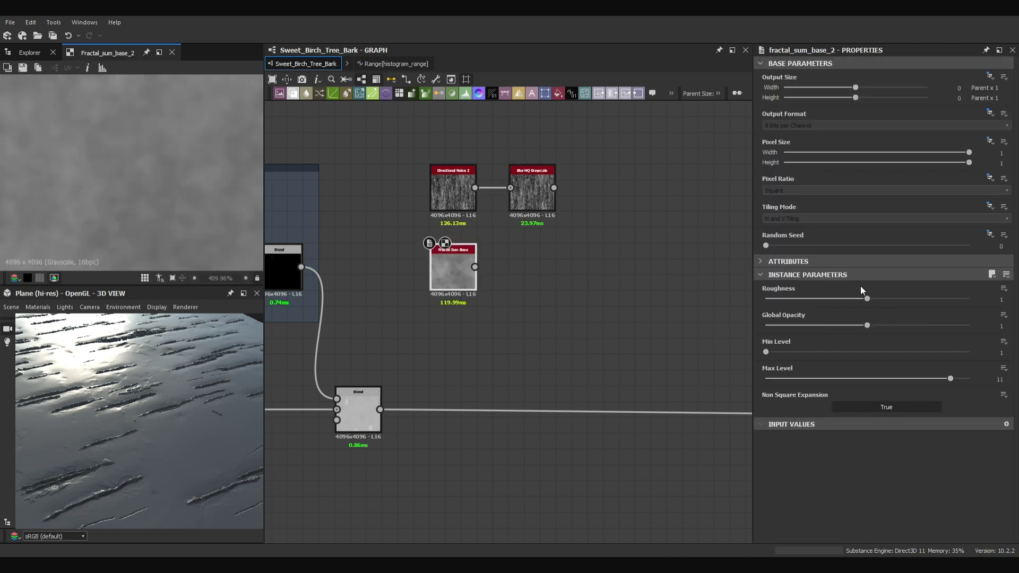
left_click(861, 299)
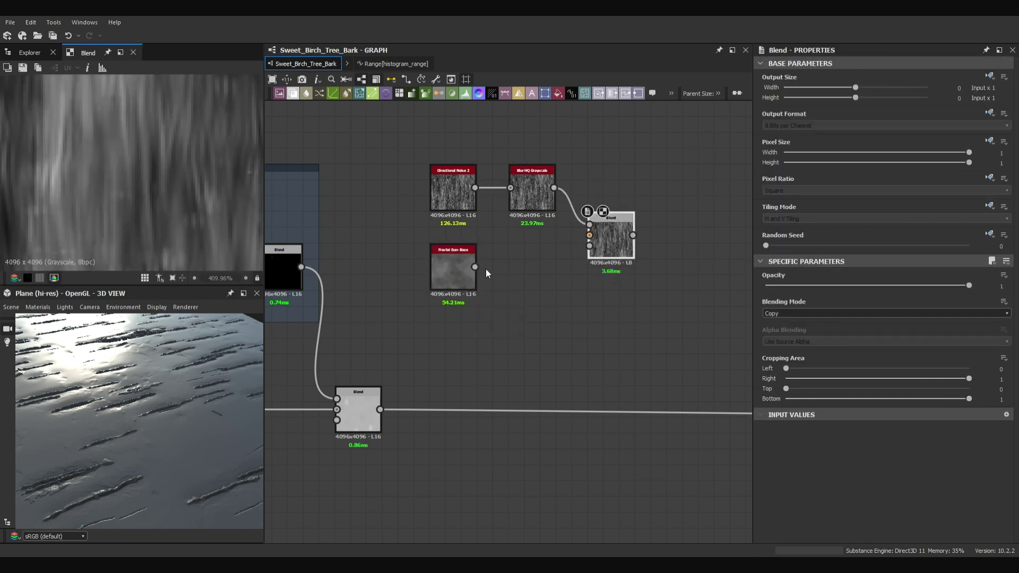
left_click(795, 285)
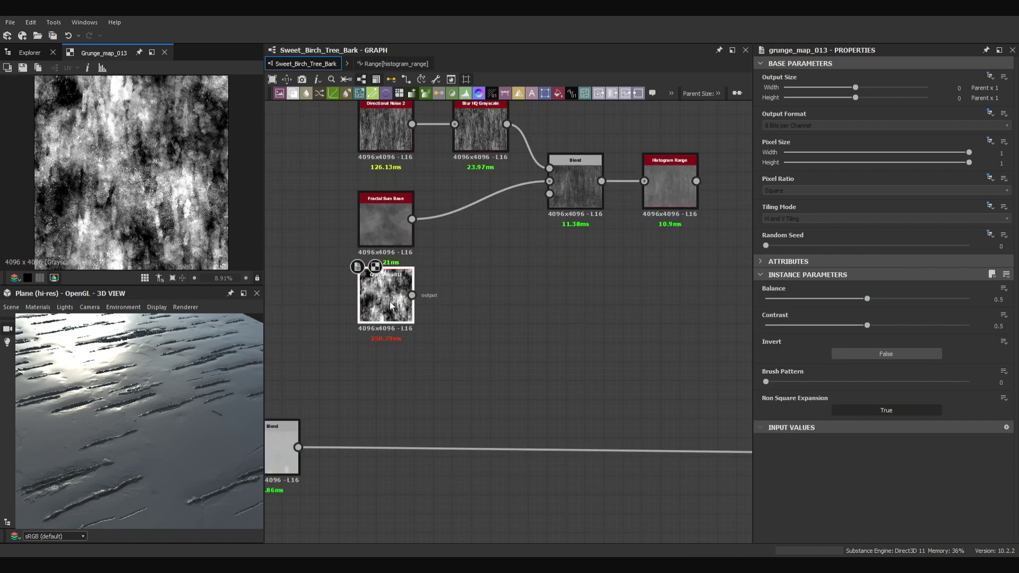
- Add two Grunge Map 013 nodes with balance 0.62 and contrast 0.16, giving one of them random seed 5
left_click_drag(867, 300, 839, 298)
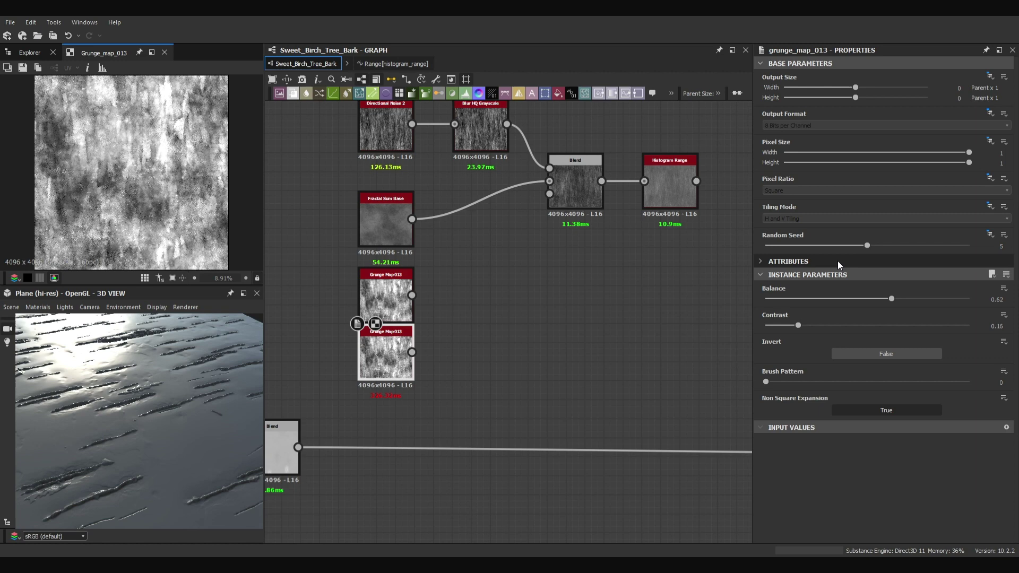
left_click(879, 300)
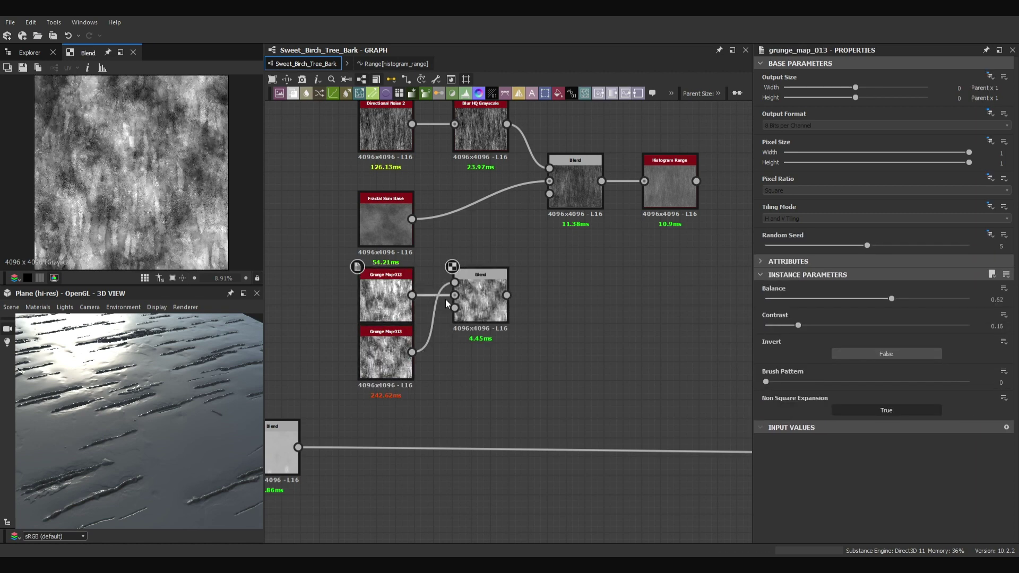
- Blend the two grunge maps together and pass the result through a Histogram Range node
double_click(470, 304)
left_click_drag(545, 302, 563, 303)
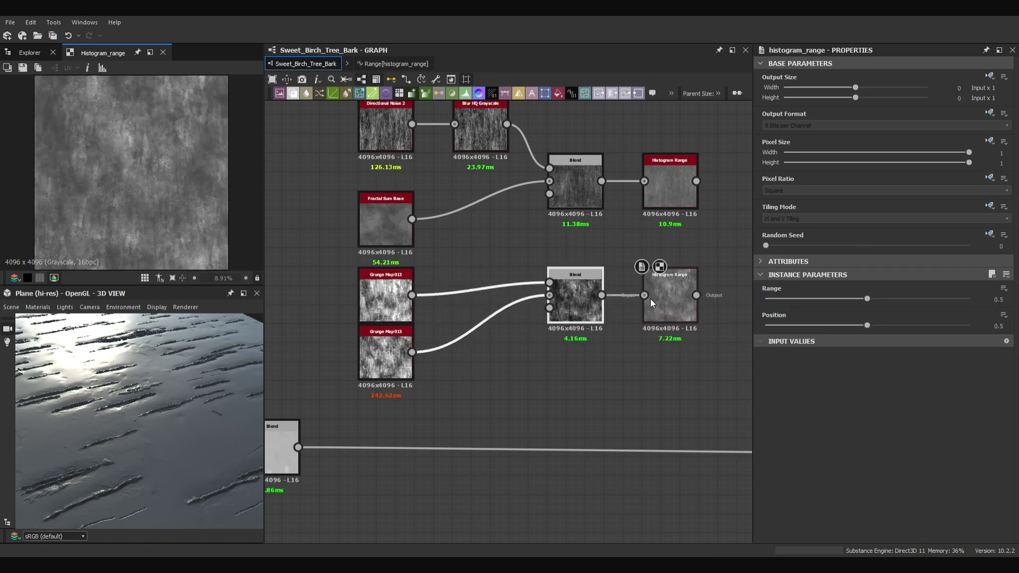
key("Return")
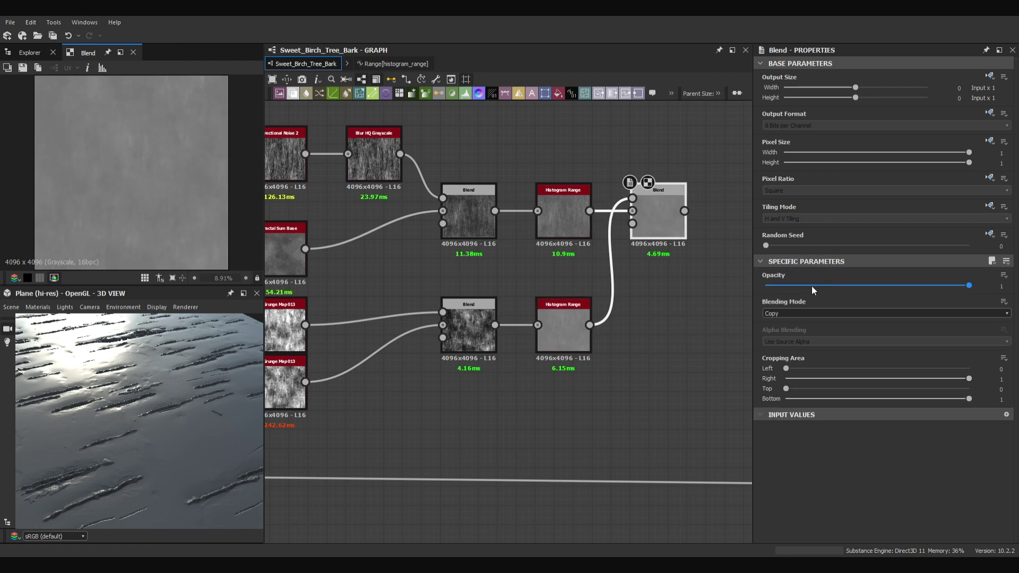
- Blend the two Histogram Range outputs and merge the result into the main height chain in Overlay mode at opacity 0.15
left_click(884, 314)
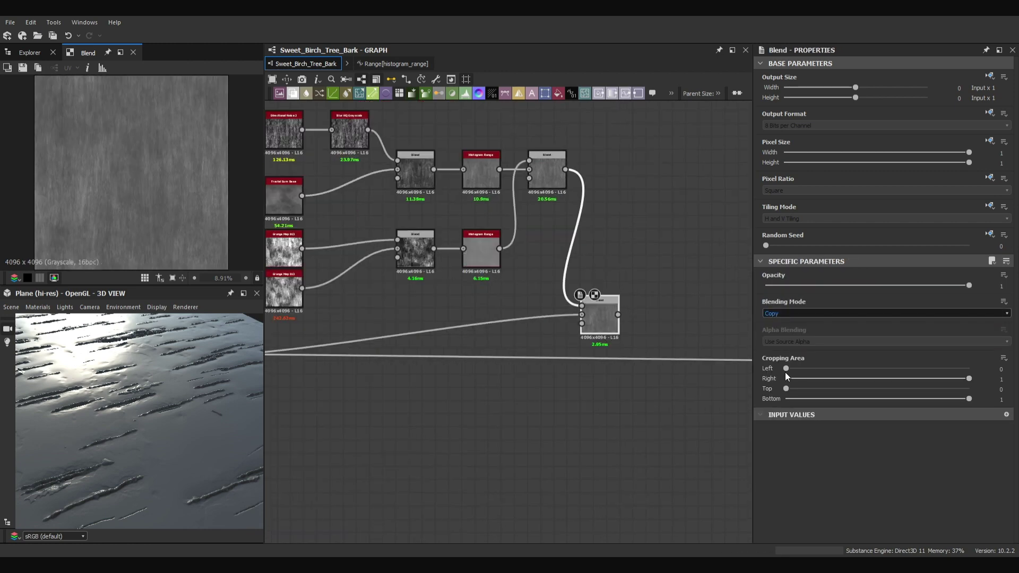
left_click_drag(796, 286, 786, 287)
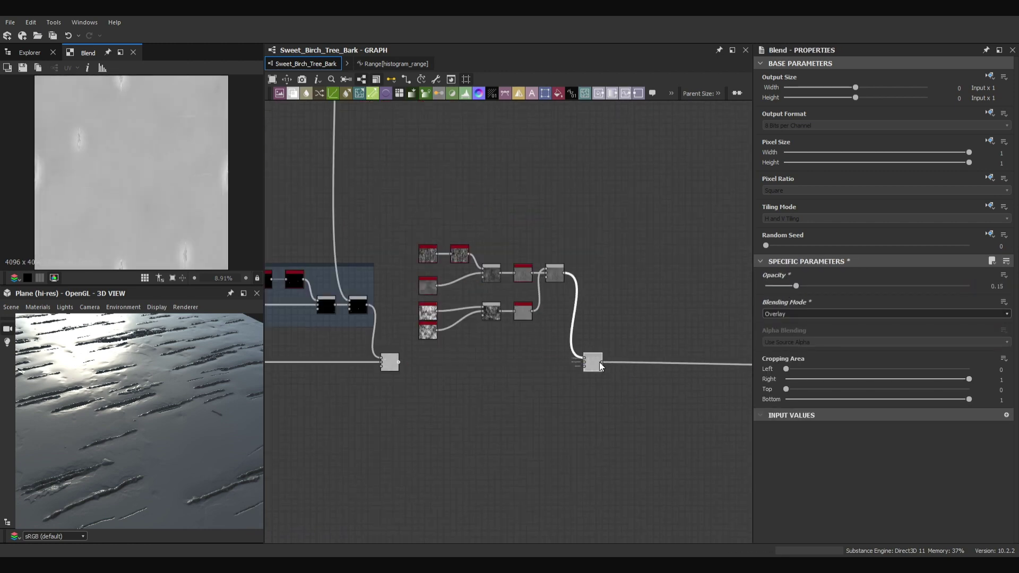
left_click_drag(138, 452, 173, 423)
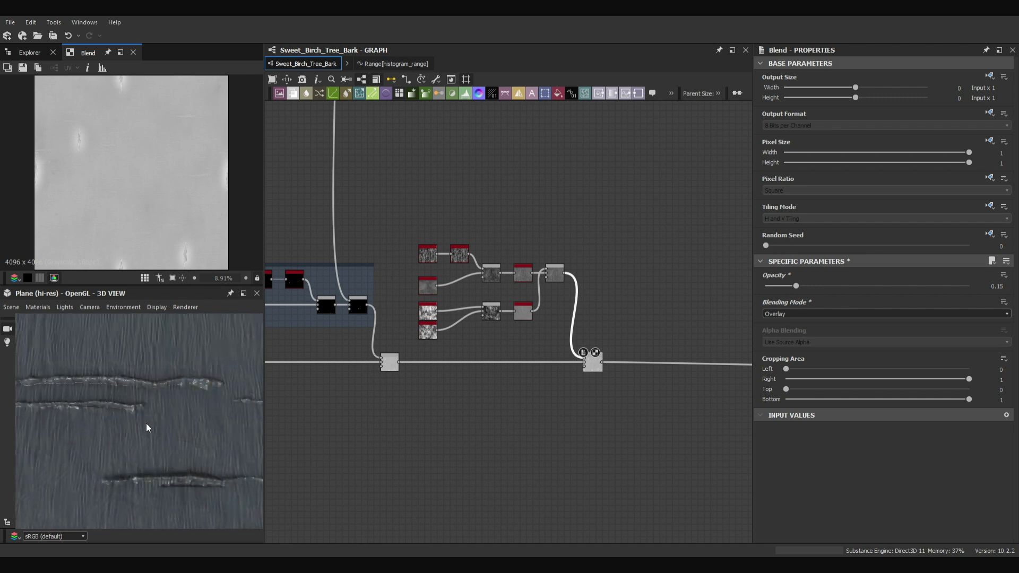
- Check the noise chain's Blur HQ node, undo the last change and frame the noise nodes with the title "Base Noise"
left_click(523, 272)
double_click(463, 255)
key("ctrl+z")
left_click_drag(168, 403, 154, 340)
left_click_drag(365, 232, 583, 360)
key("ctrl+f")
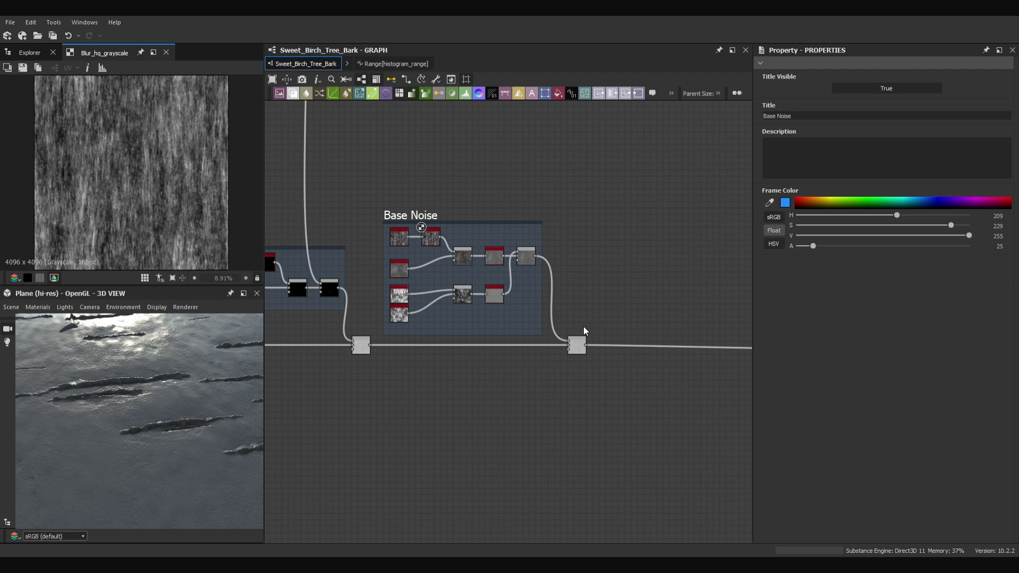
- Frame the warped cells chain as "Surface Add Sub" and blend it into the main height chain in Add Sub mode at opacity 0.01
scroll(550, 342, "up", 3)
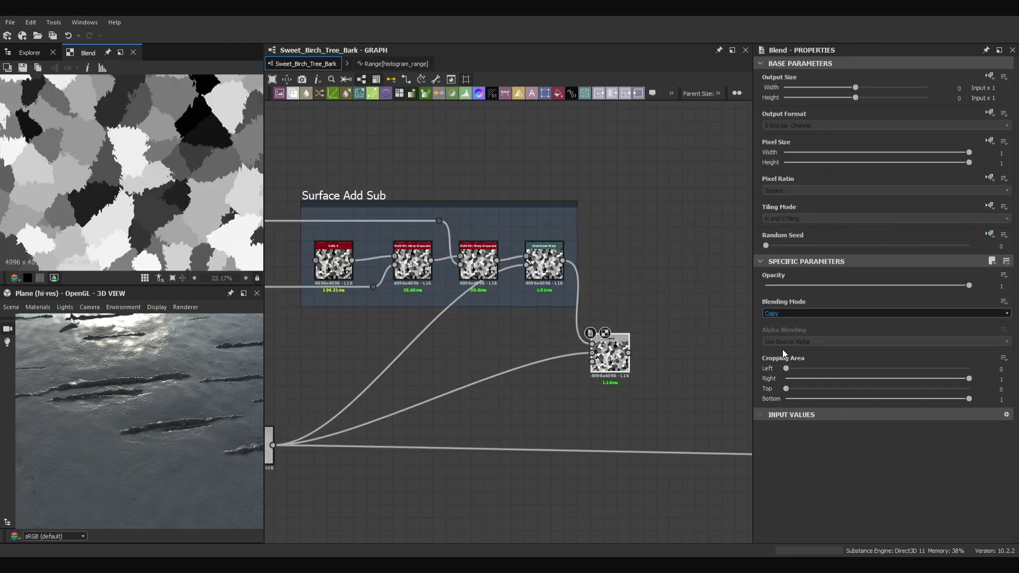
left_click_drag(779, 287, 767, 286)
left_click_drag(610, 353, 607, 437)
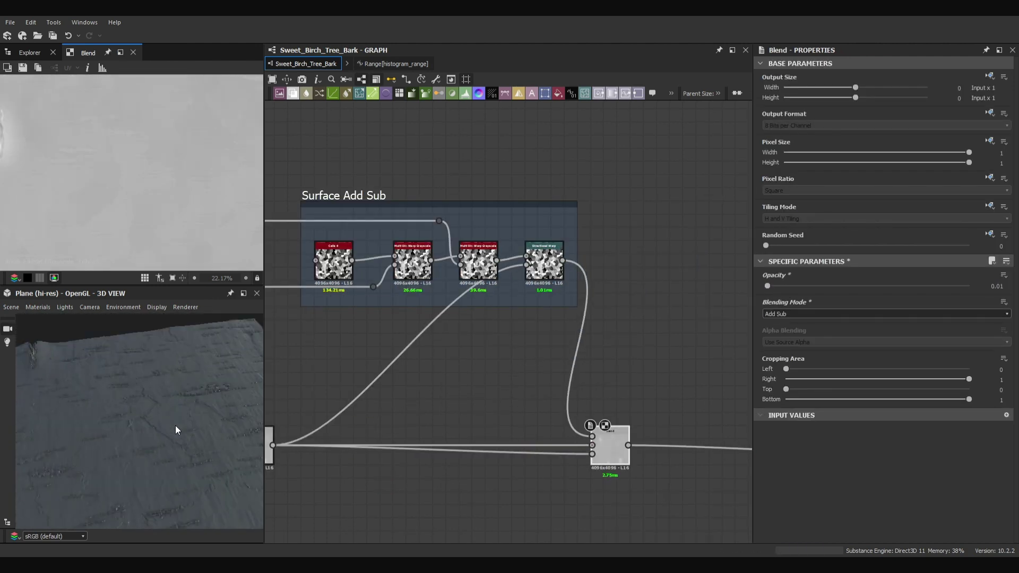
scroll(624, 428, "down", 2)
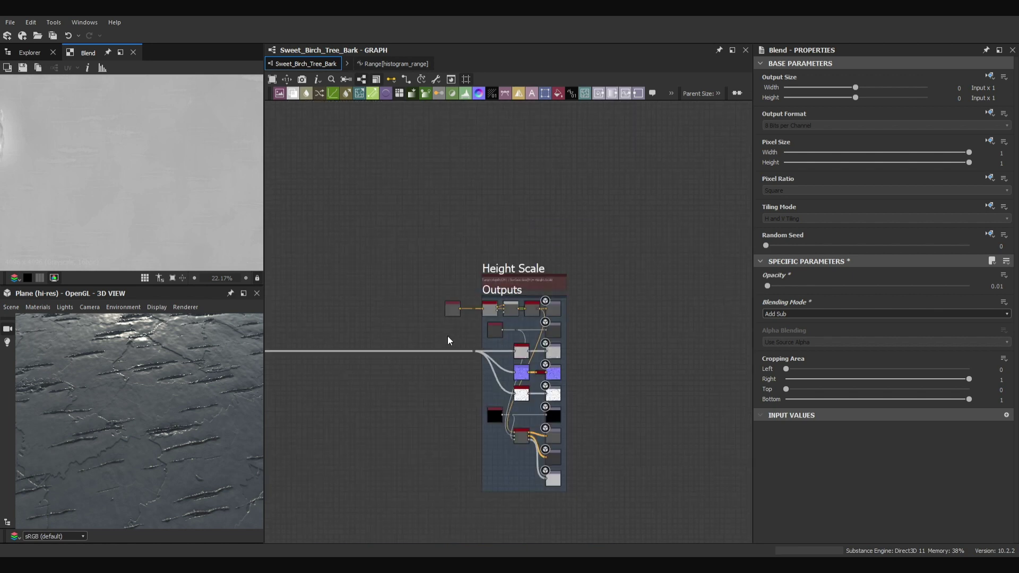
- Add a Blend with a docked Crystal 1 to the height chain and branch Normal and Ambient Occlusion (HBAO) nodes from it
scroll(448, 336, "up", 5)
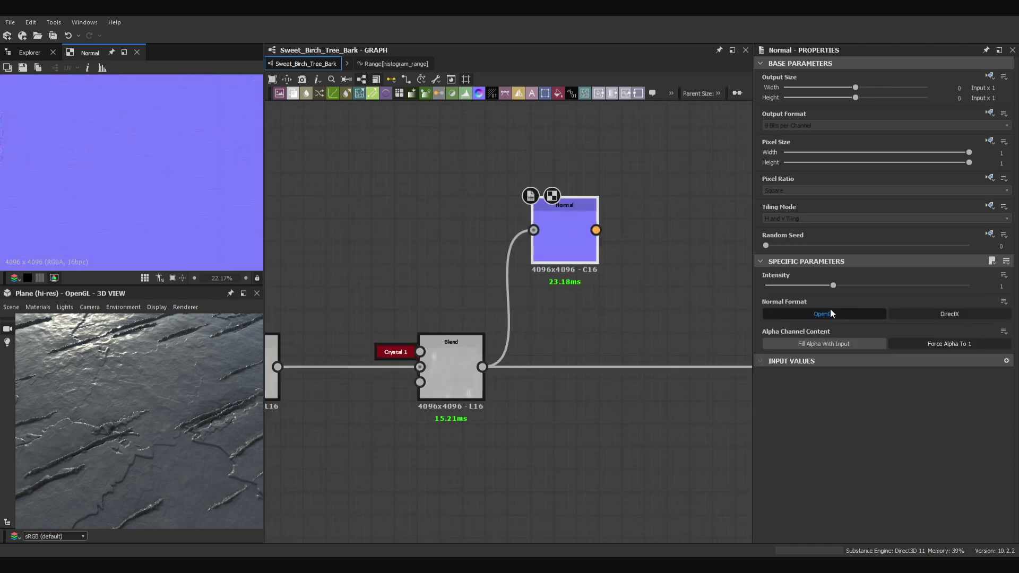
left_click_drag(482, 367, 528, 135)
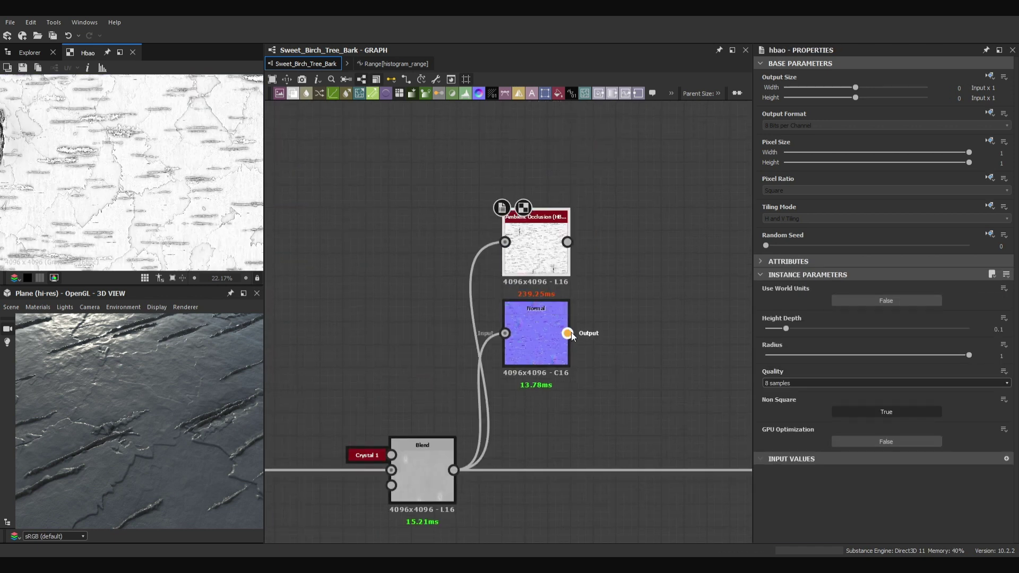
left_click_drag(533, 446, 495, 352)
- Add Curvature Sobel and Curvature Smooth nodes fed by the Normal node and combine them with an Add Sub Blend at low opacity
left_click_drag(501, 292, 500, 269)
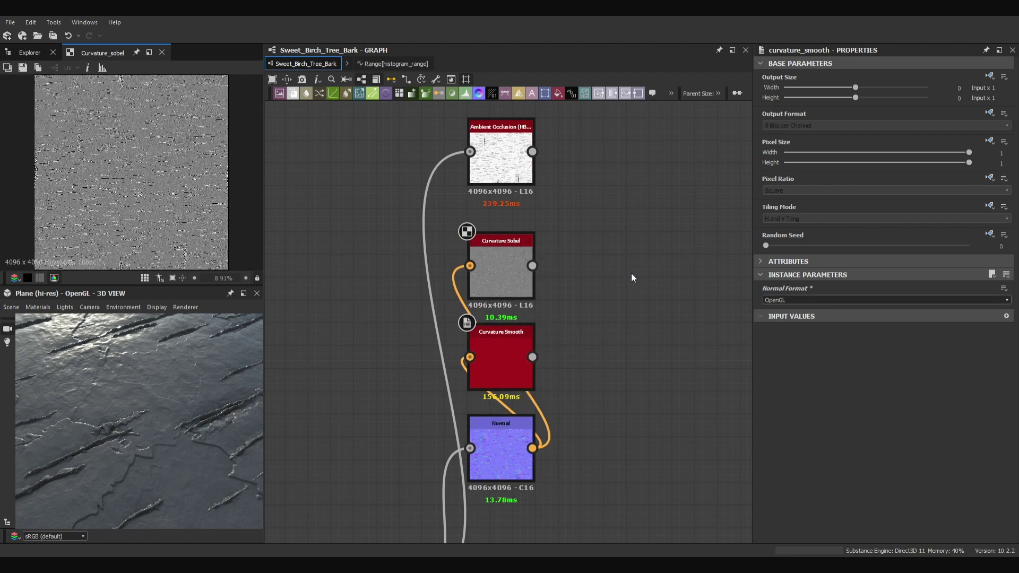
double_click(500, 361)
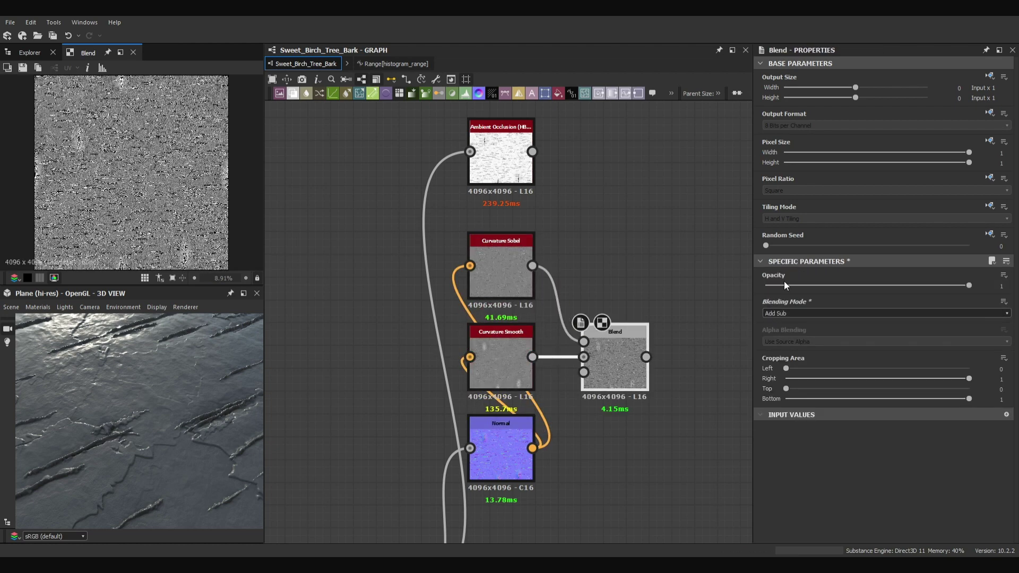
left_click(786, 286)
- Add Dust and Metal Edge Wear nodes and connect the ambient occlusion, normal and blended curvature outputs to their matching inputs
scroll(627, 370, "down", 3)
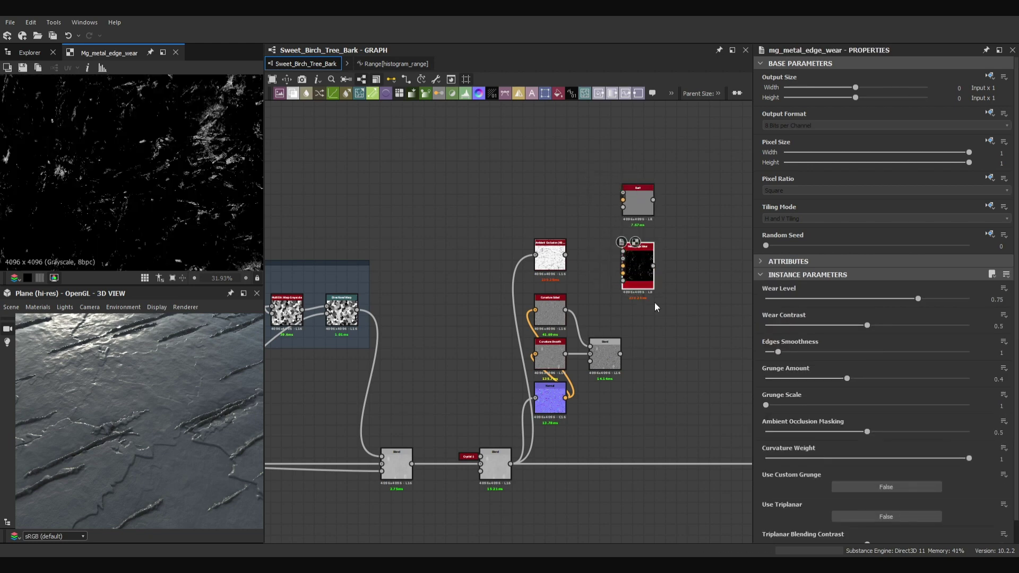
scroll(613, 196, "up", 3)
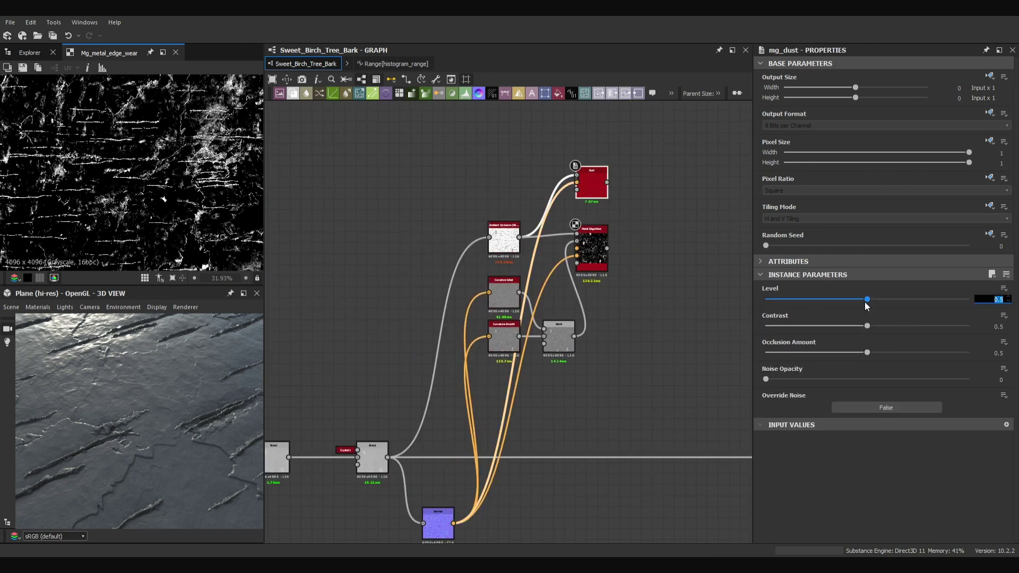
left_click(595, 249)
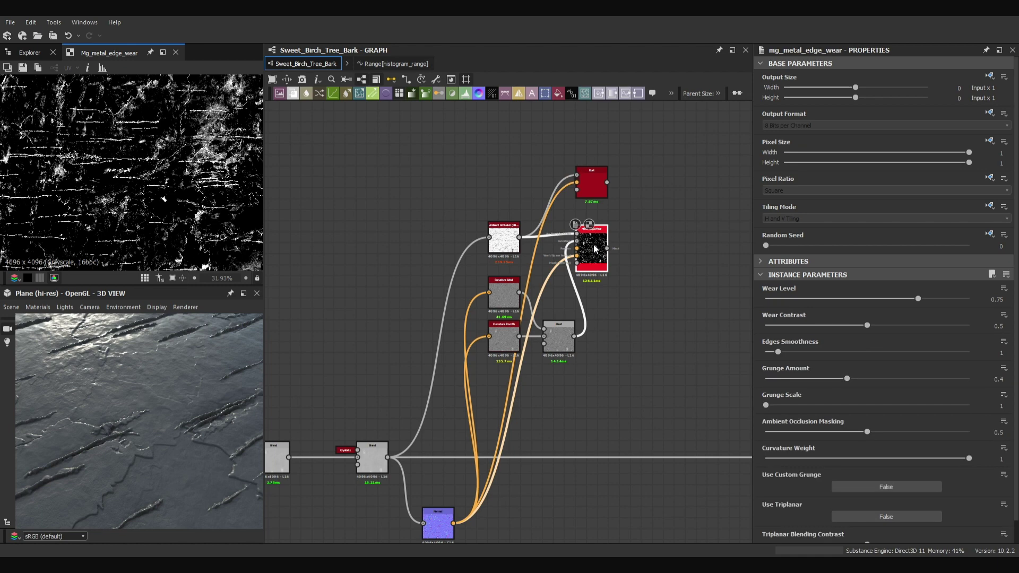
- Set the Metal Edge Wear node's wear level to 0.6, wear contrast to 0.2, edges smoothness to 0 and grunge amount to 0.65
left_click(998, 300)
type("0.6")
key("Tab")
type("0.2")
key("Tab")
type("0")
key("Tab")
type("0.65")
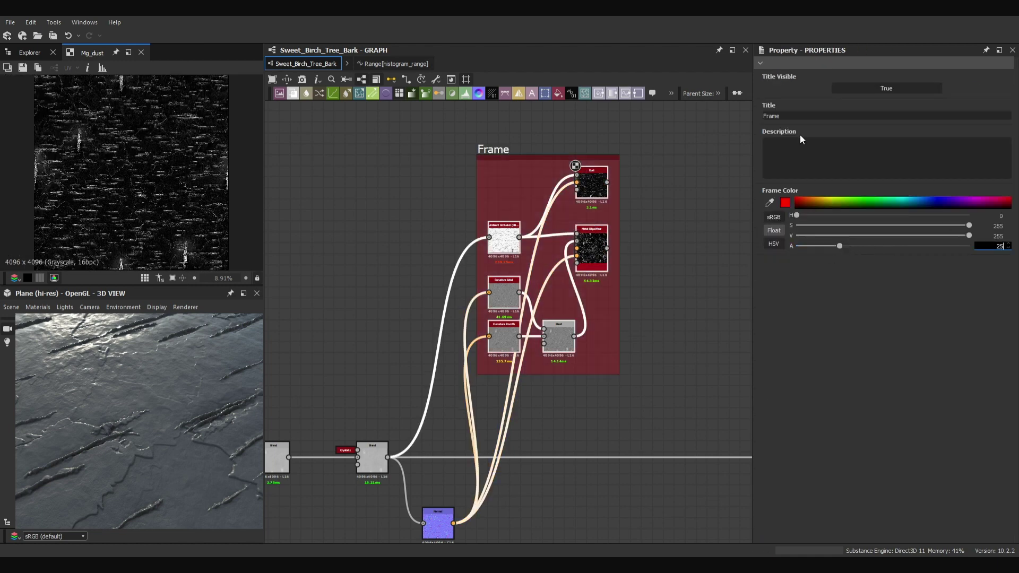
- Title the frame around the occlusion, curvature, dust and edge wear nodes "Masks"
type("Masks")
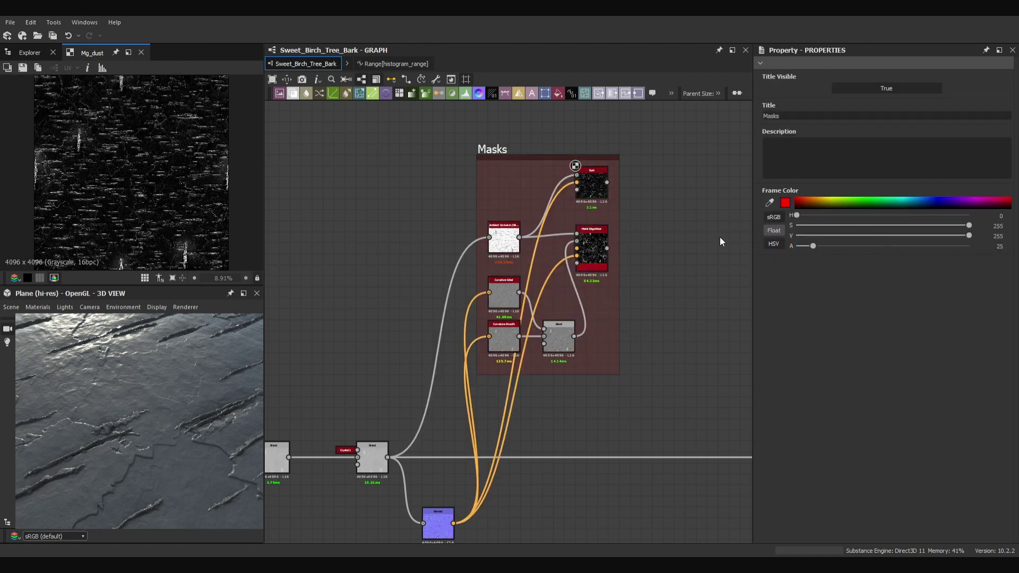
scroll(569, 273, "down", 5)
scroll(584, 206, "up", 4)
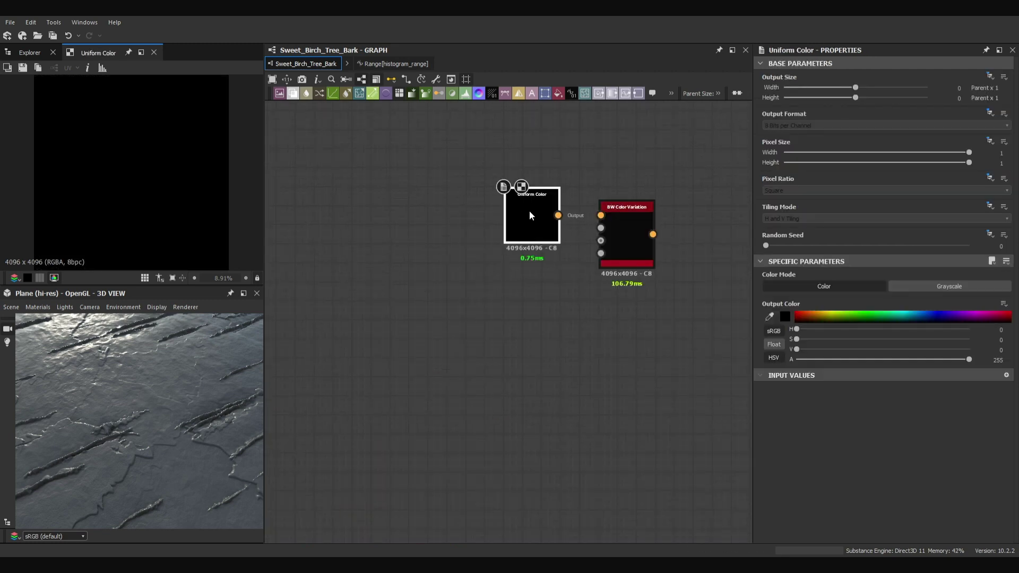
- Set the Uniform Color node's output colour to hue 25, saturation 65 and value 86
left_click(1001, 330)
type("25")
key("Tab")
type("65")
key("Tab")
type("86")
key("Return")
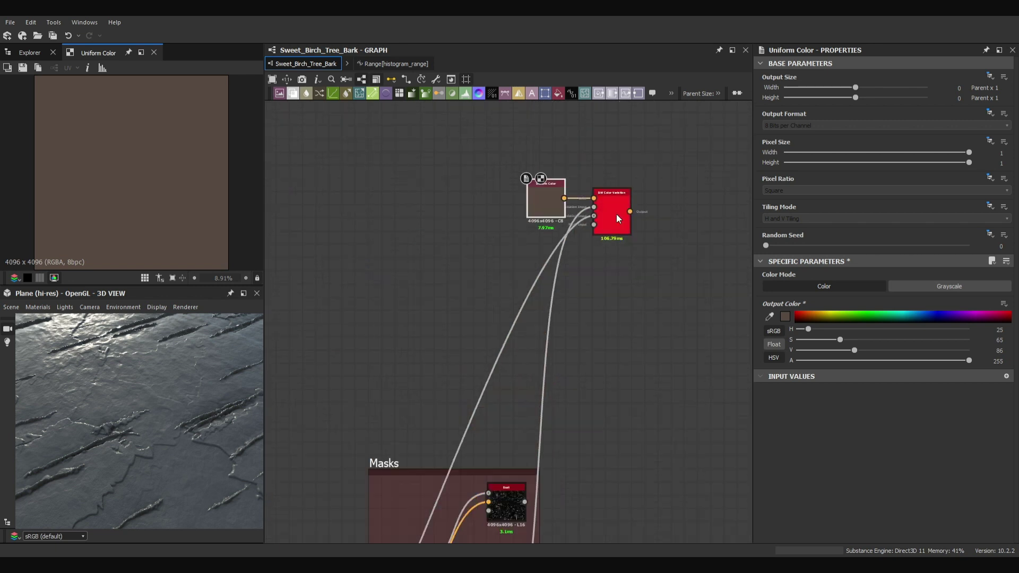
- Set the brown BW Color Variation to value variation 0.25, hue variation 0.15, hue variation range 0.2 and 9 samples
left_click(612, 213)
left_click(1002, 300)
type("0.25")
key("Tab")
type("0.15")
key("Tab")
type("0.2")
key("Tab")
type("9")
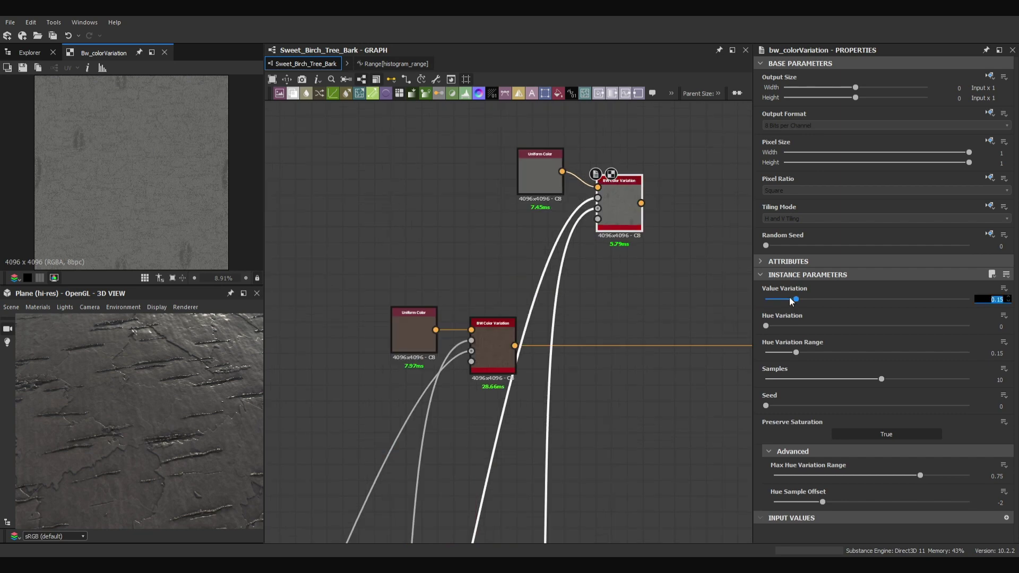
- Blend the grey BW Color Variation over the brown one in Min (Darken) mode at opacity 0.75
key("Tab")
key("Tab")
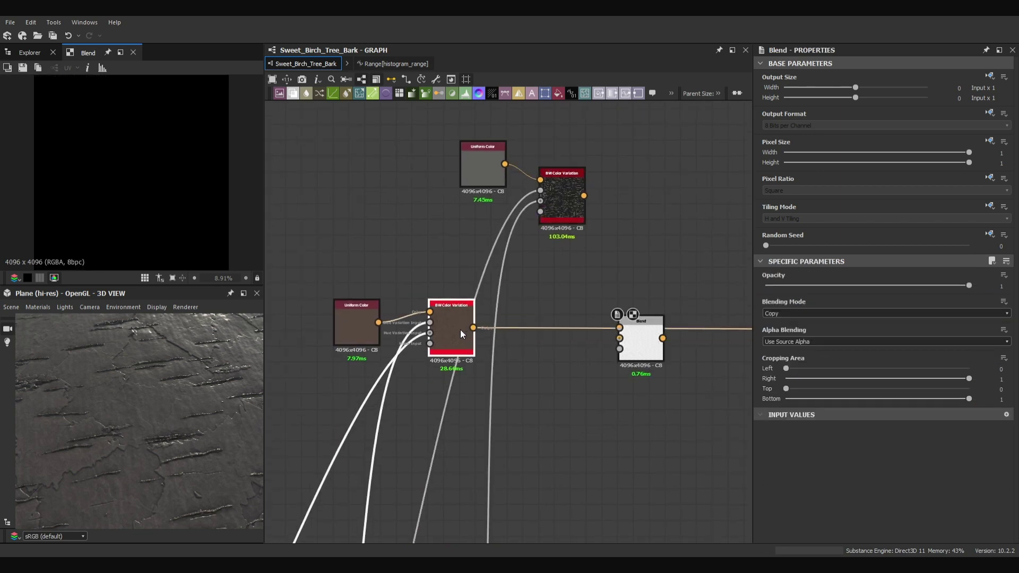
left_click_drag(584, 196, 619, 328)
left_click(636, 322)
left_click(791, 314)
left_click(786, 366)
left_click_drag(970, 285, 918, 286)
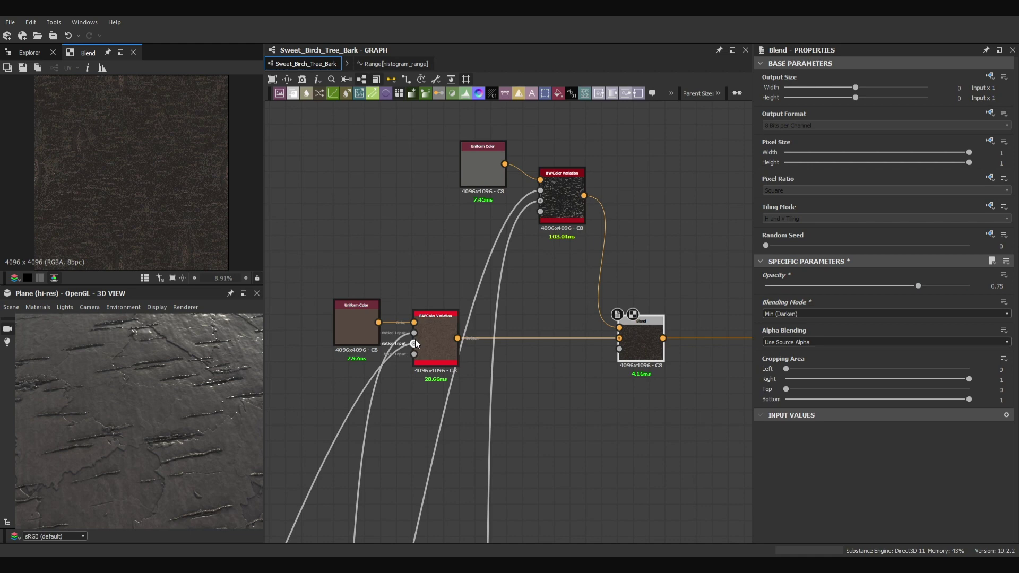
- Preview the material on a rounded cylinder in the 3D view
left_click_drag(144, 415, 179, 440)
left_click(12, 307)
left_click(37, 409)
scroll(178, 432, "up", 5)
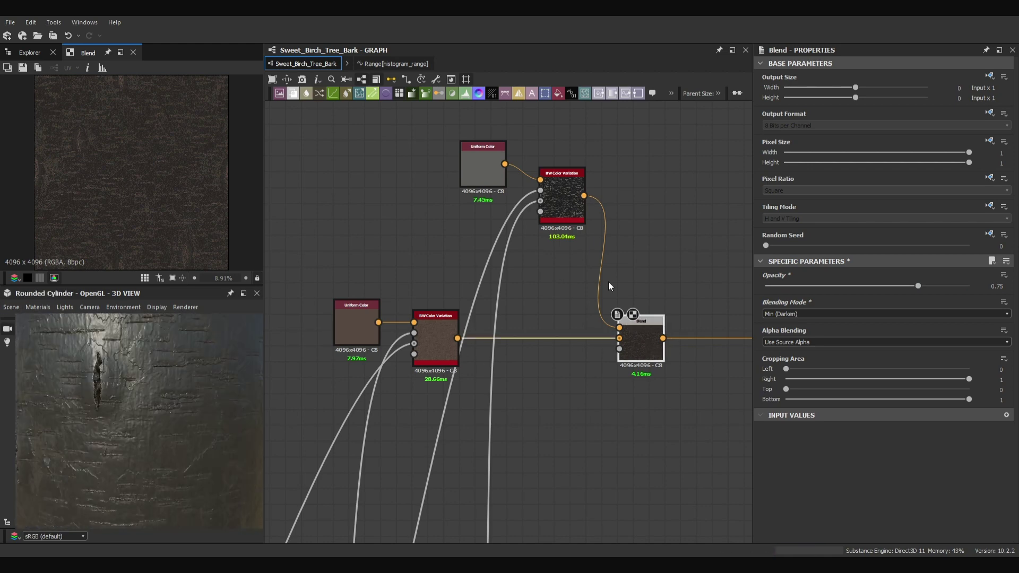
- Set up a vertical Directional Noise 3 and soften it with a Non Uniform Blur Grayscale at intensity 0.5
middle_click_drag(607, 282, 646, 524)
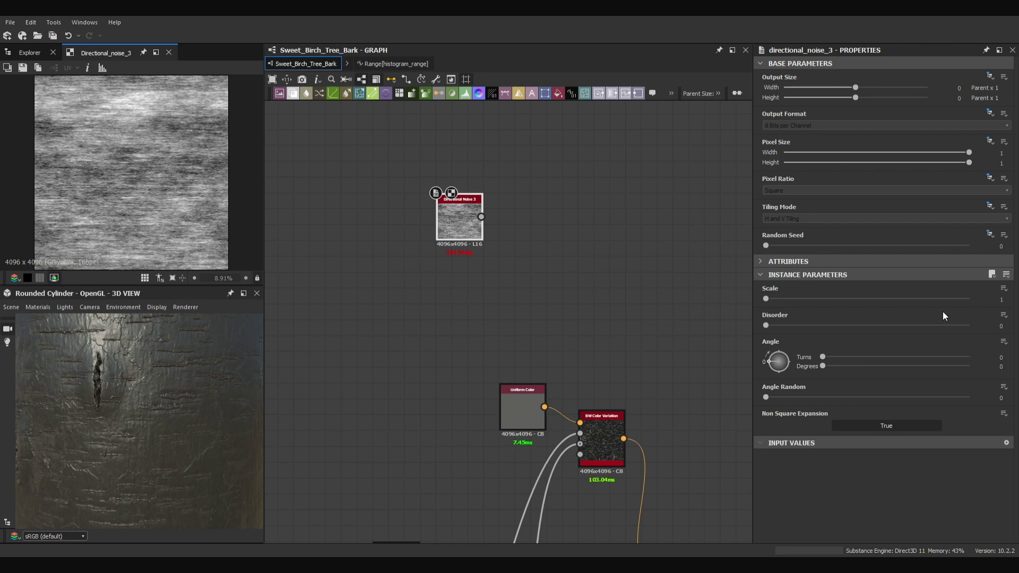
double_click(993, 299)
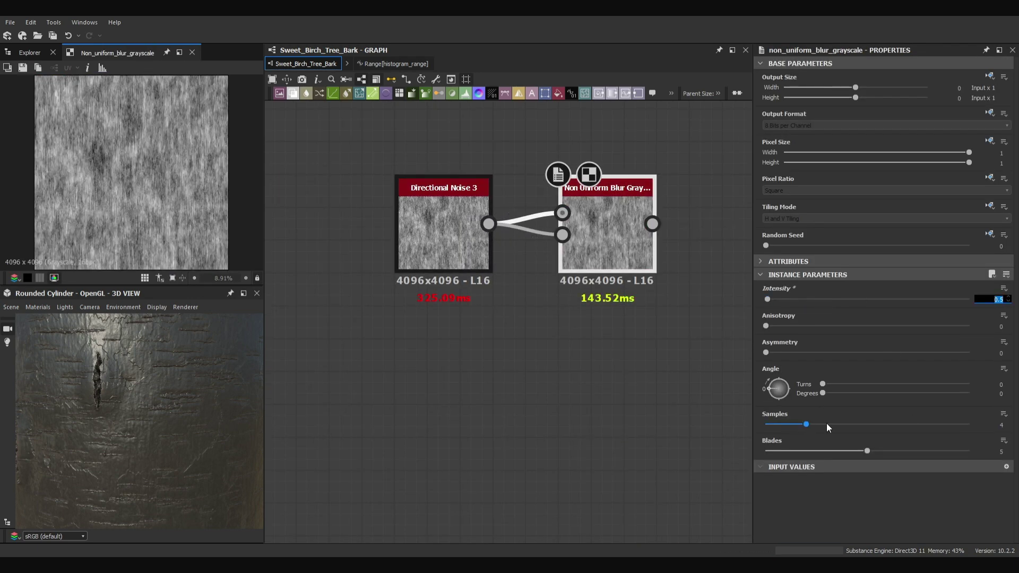
key("Return")
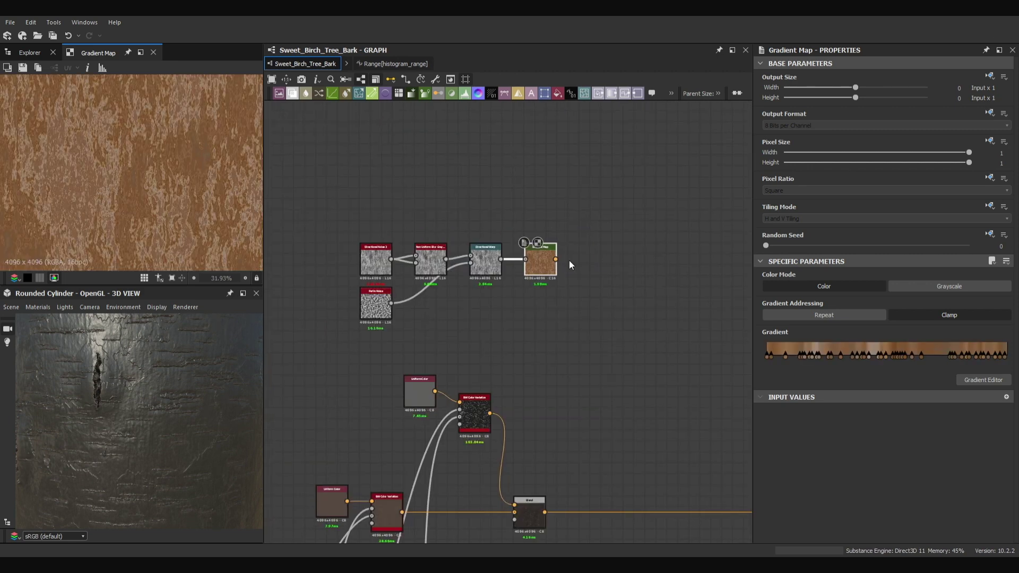
- Set the Color Match node's hue range to 50 and its target colour to hue 20, saturation 196 and value 45
scroll(570, 261, "up", 2)
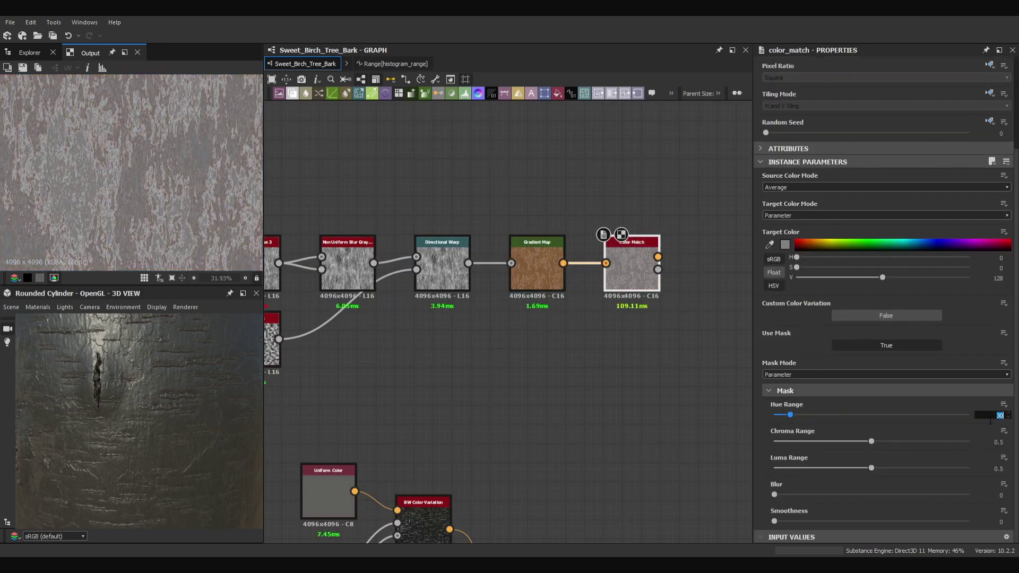
type("50")
key("Return")
type("196")
key("Tab")
type("45")
key("Return")
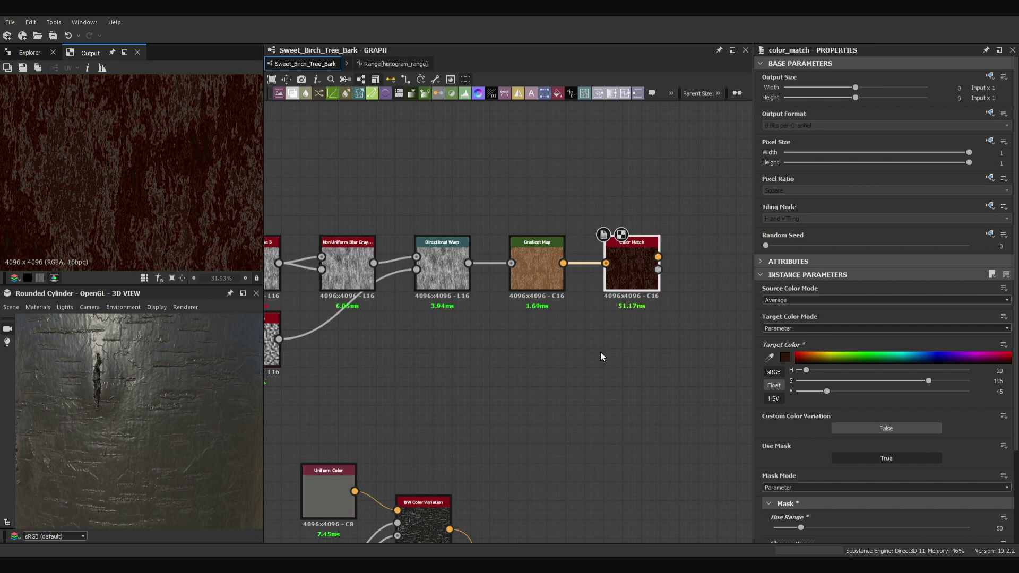
- Add a Grunge Map 002 feeding a Blend, with random seed 10, balance 0.35 and contrast 0
left_click(380, 337)
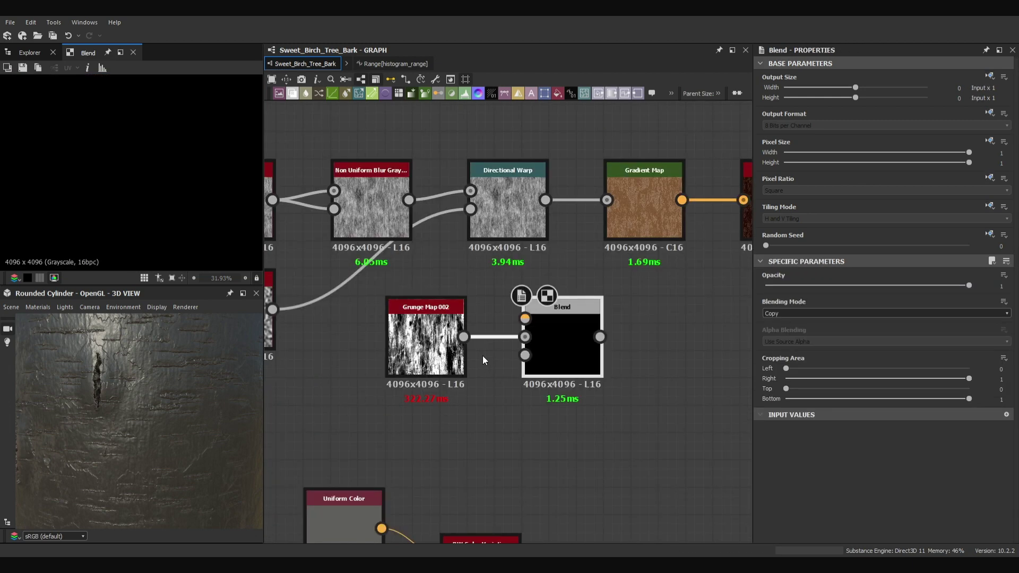
double_click(436, 340)
left_click(832, 299)
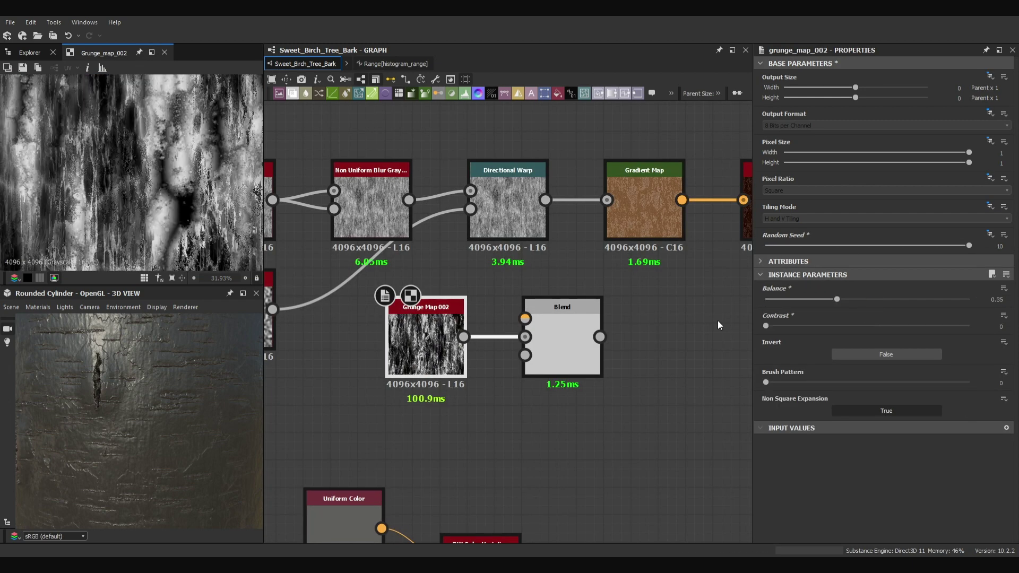
- Blend the Perlin noise over the Grunge Map 002 in Overlay mode and arrange both nodes beneath the directional noise chain
left_click_drag(568, 332, 514, 305)
left_click_drag(272, 309, 471, 291)
left_click_drag(446, 346, 392, 319)
double_click(521, 311)
left_click(856, 314)
left_click(852, 408)
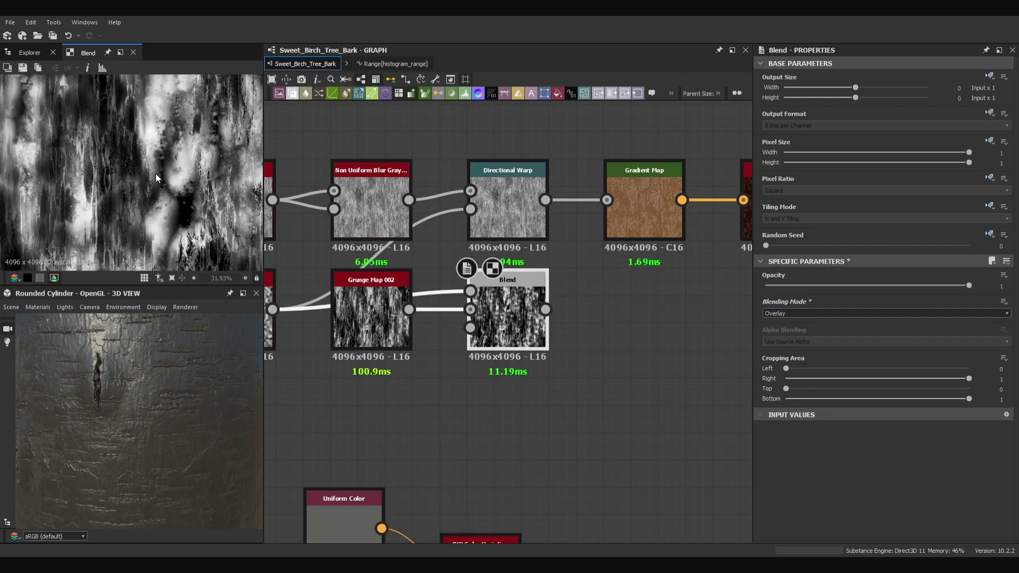
- Insert a docked Safe Transform on the noise link feeding the Overlay blend and adjust its settings
key("f")
left_click(441, 289)
key("space")
key("d")
double_click(441, 291)
left_click(796, 325)
left_click(796, 332)
double_click(489, 316)
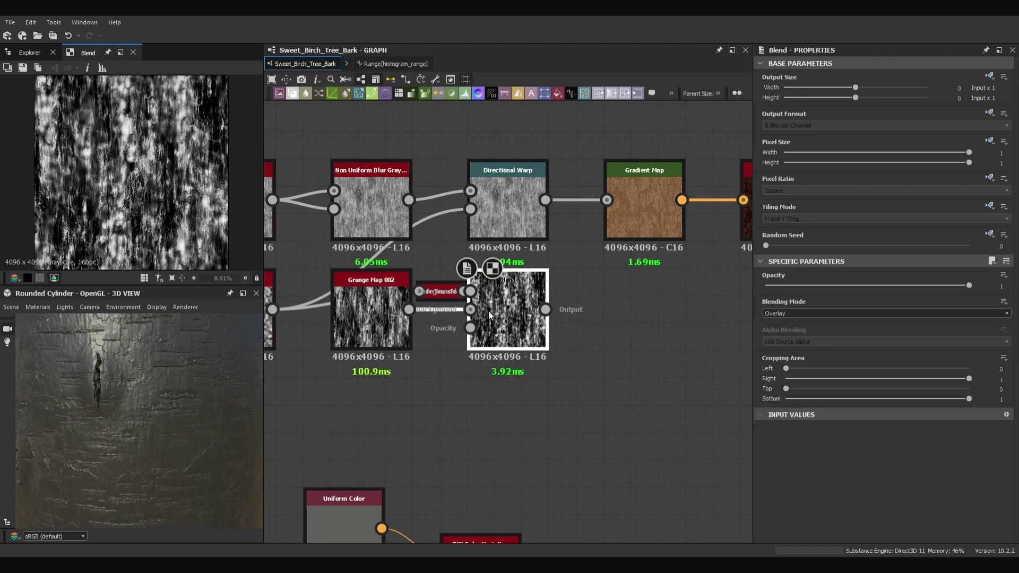
- Blend the Color Match output into the main colour chain at opacity 0.35, using the grunge Overlay blend as the opacity mask
scroll(489, 316, "down", 4)
middle_click_drag(489, 316, 450, 204)
key("space")
type("blend")
key("Return")
left_click_drag(545, 433, 532, 452)
left_click_drag(611, 144, 561, 377)
left_click_drag(478, 201, 606, 447)
left_click_drag(801, 285, 837, 286)
left_click_drag(592, 452, 606, 462)
left_click_drag(531, 453, 636, 452, "shift")
left_click_drag(98, 432, 169, 425)
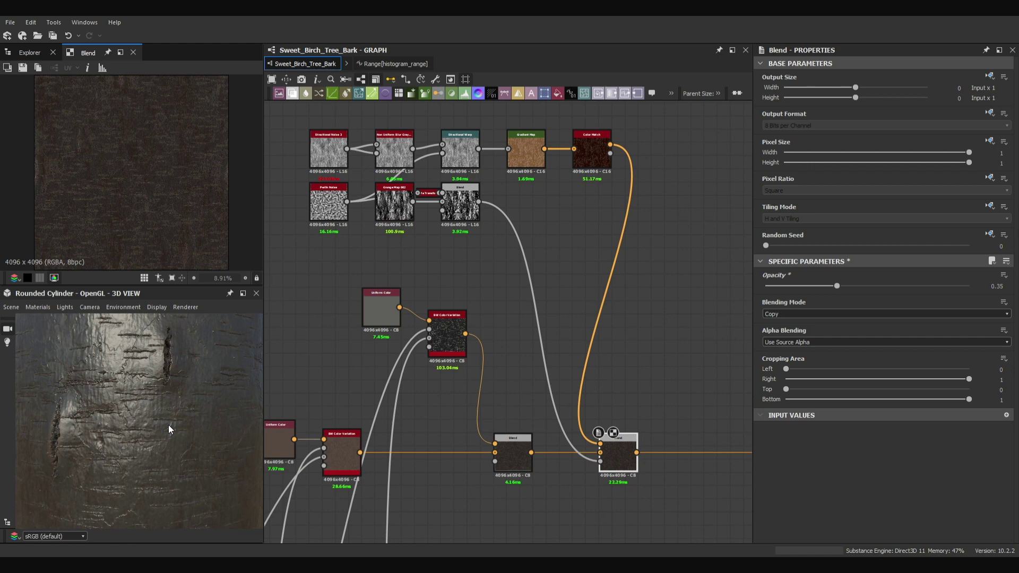
- Add another Blend to the colour chain and feed its foreground with an HSL-adjusted copy of the previous blend
left_click(621, 458)
middle_click_drag(672, 441, 596, 377)
key("space")
type("blend")
key("Return")
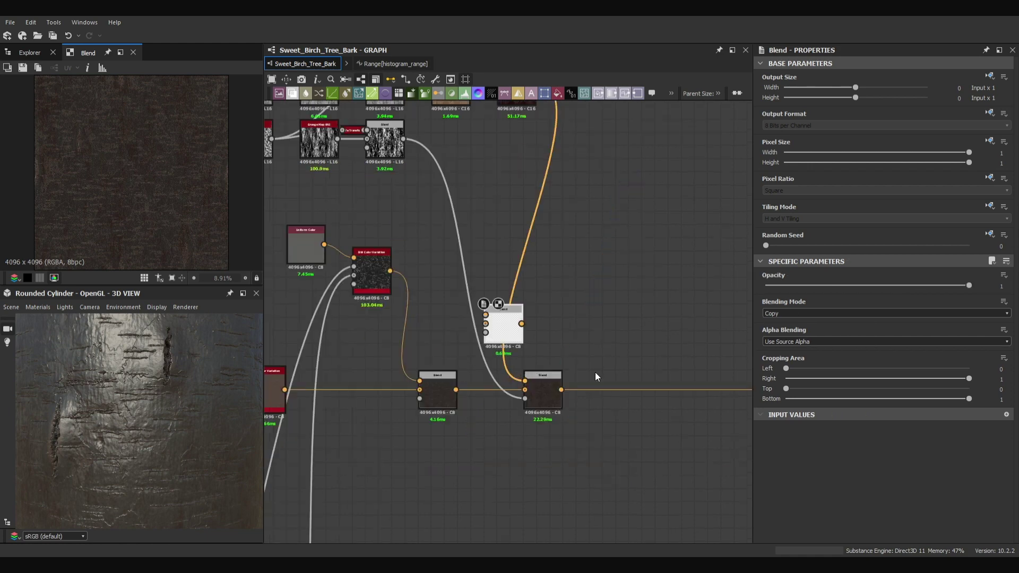
left_click_drag(503, 329, 648, 354)
left_click_drag(561, 389, 630, 341)
key("space")
left_click_drag(868, 338, 897, 338)
double_click(661, 351)
- Route a blended grayscale mask through an Auto Levels node into the HSL blend's opacity
scroll(637, 365, "down", 5)
scroll(578, 345, "up", 3)
left_click(505, 348)
scroll(689, 171, "up", 4)
key("space")
left_click_drag(642, 175, 688, 164)
double_click(696, 167)
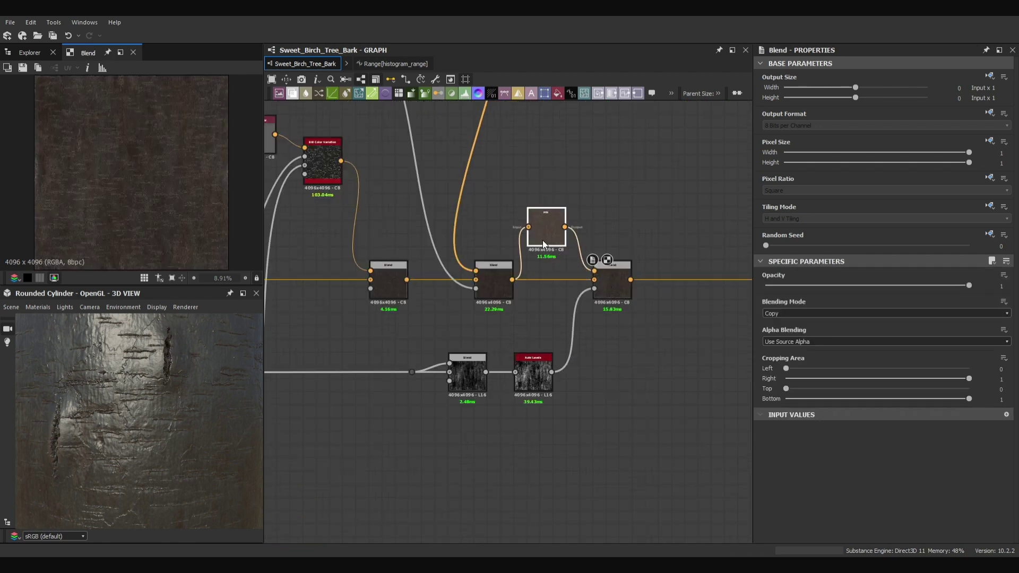
left_click(616, 283)
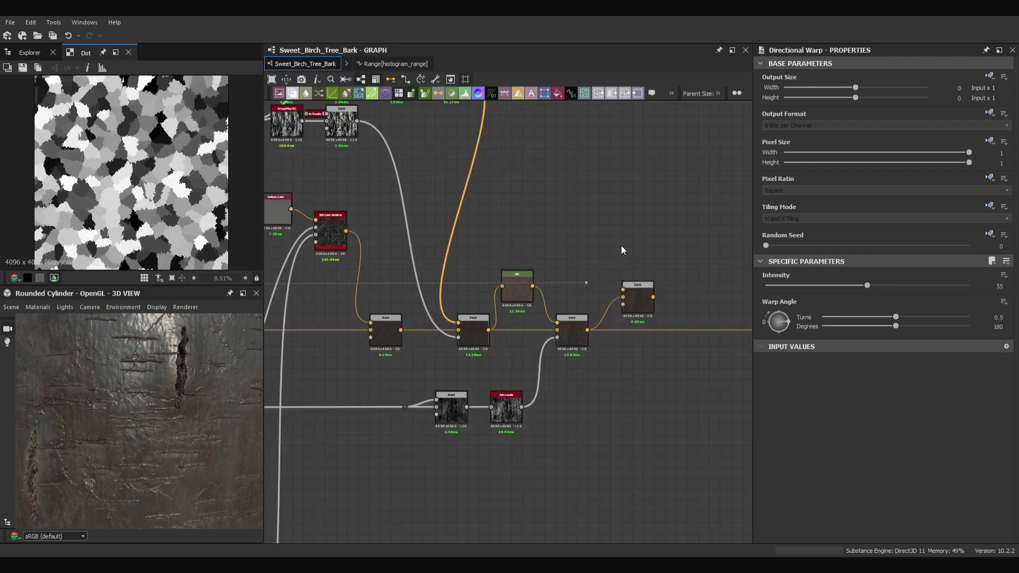
- Blend a gradient-mapped cells pattern into the colour chain after the HSL blend
left_click(645, 300)
scroll(645, 299, "up", 3)
middle_click_drag(679, 382, 638, 342)
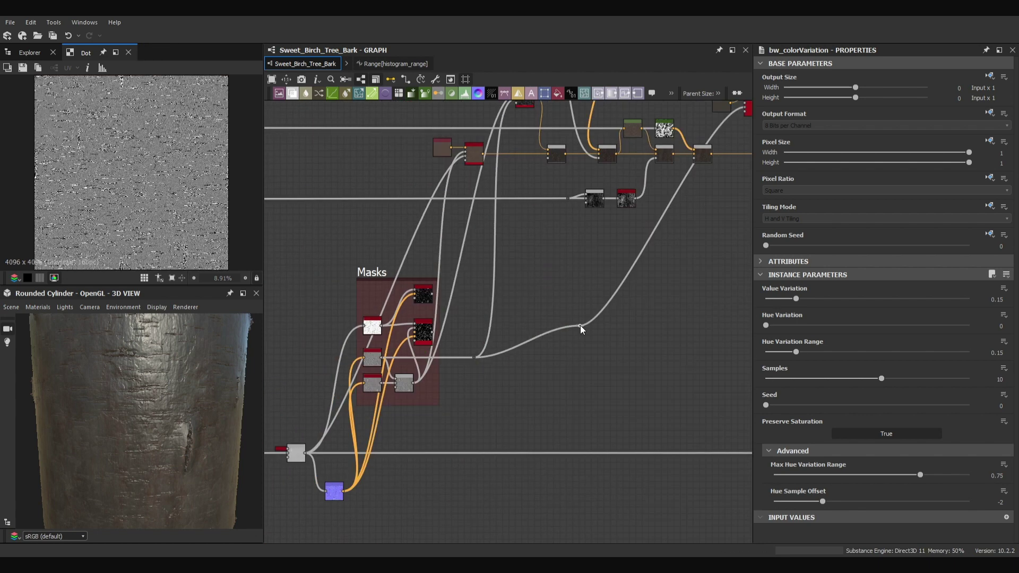
- Blend a new BW Color Variation into the colour chain, masked by a Levels node with Level In High at 0.295
left_click(443, 221)
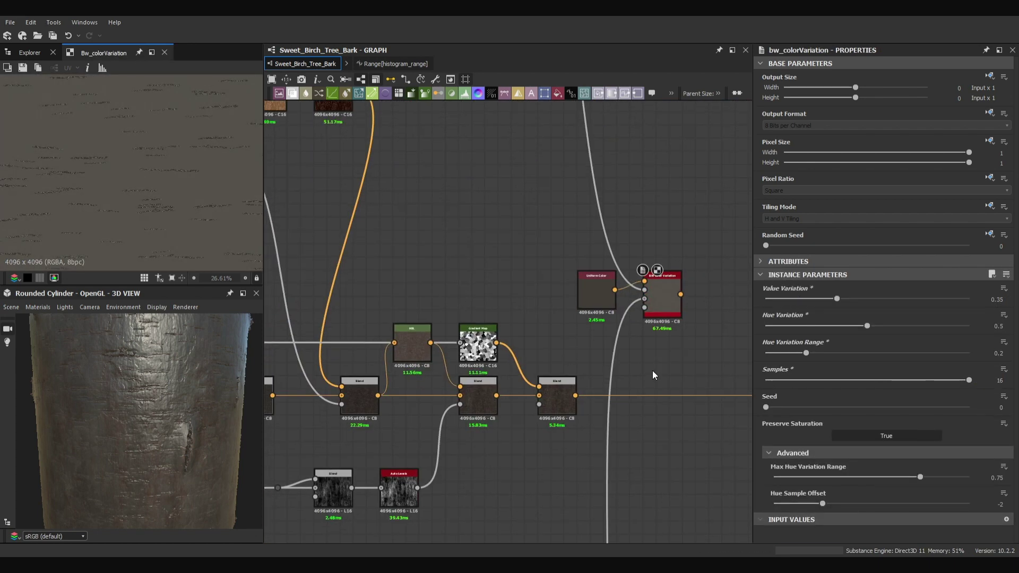
left_click(655, 369)
scroll(654, 372, "up", 4)
left_click(625, 334)
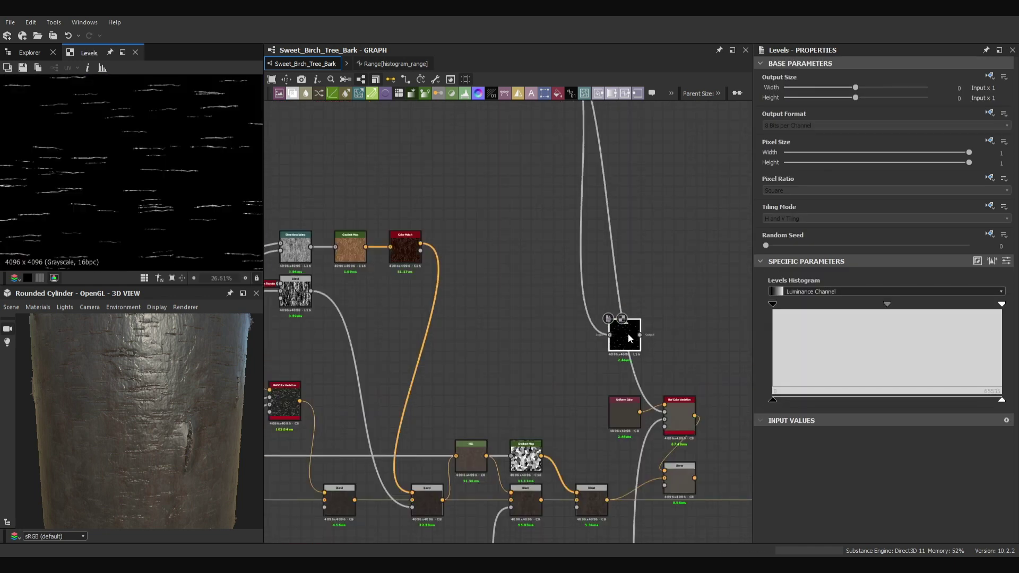
left_click(680, 483)
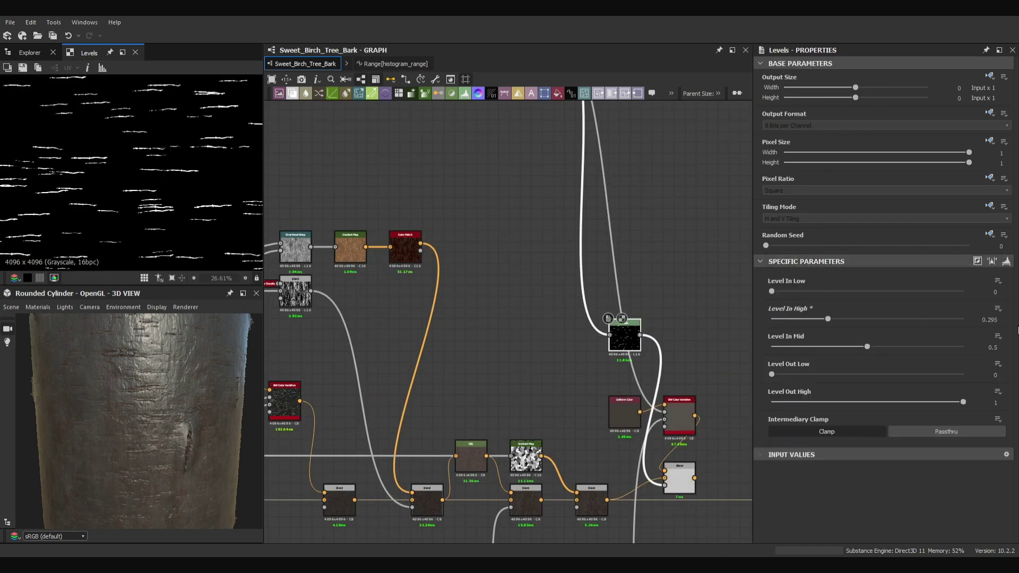
scroll(680, 483, "up", 3)
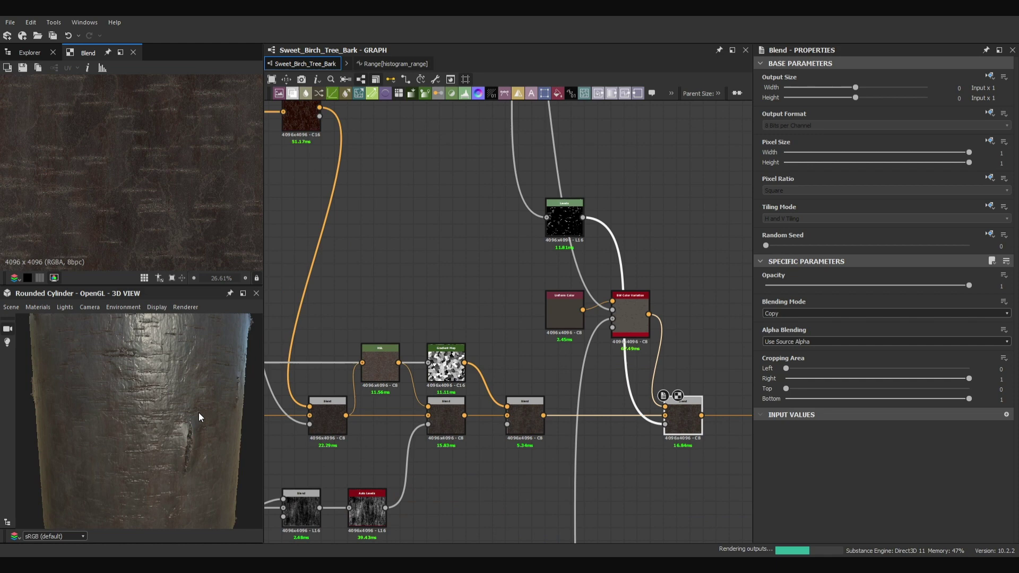
scroll(198, 416, "up", 5)
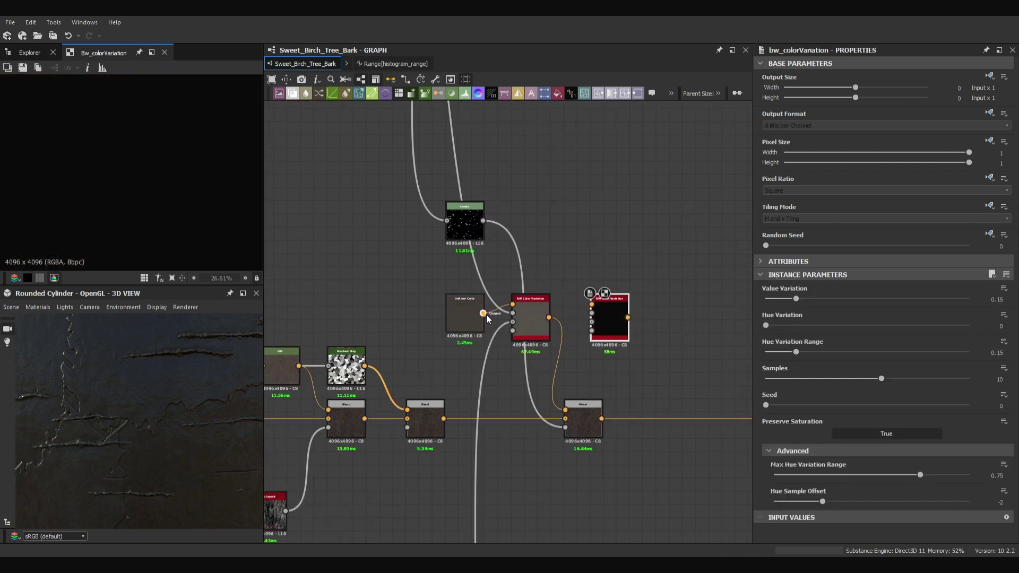
- Set the additional BW Color Variation to value variation 0.35, hue variation 0.5, hue range 0.2, 12 samples and seed 1
left_click_drag(796, 299, 838, 299)
key("Tab")
type("0.5")
key("Tab")
type("0.2")
key("Tab")
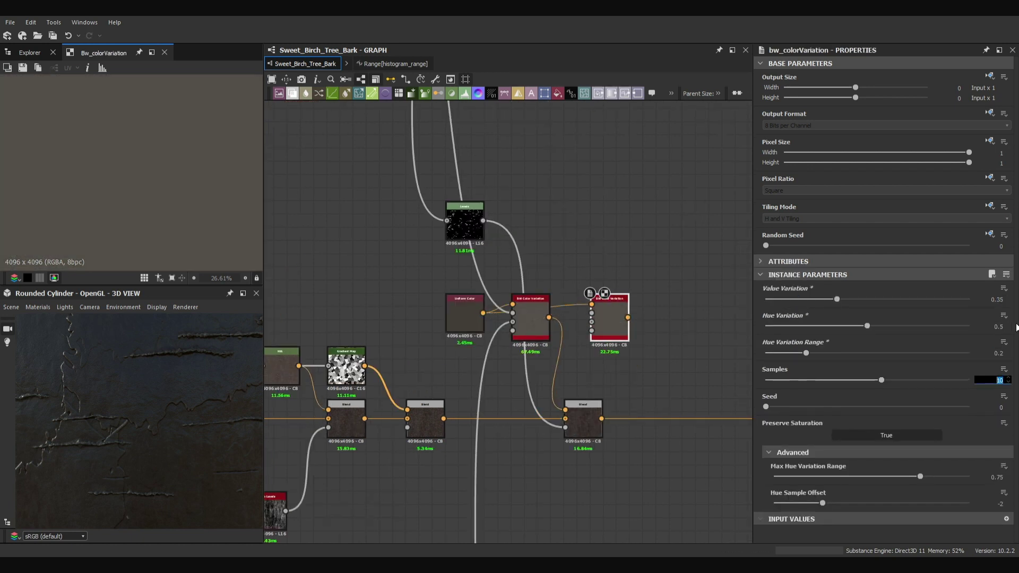
type("12")
key("Tab")
type("1")
left_click(653, 384)
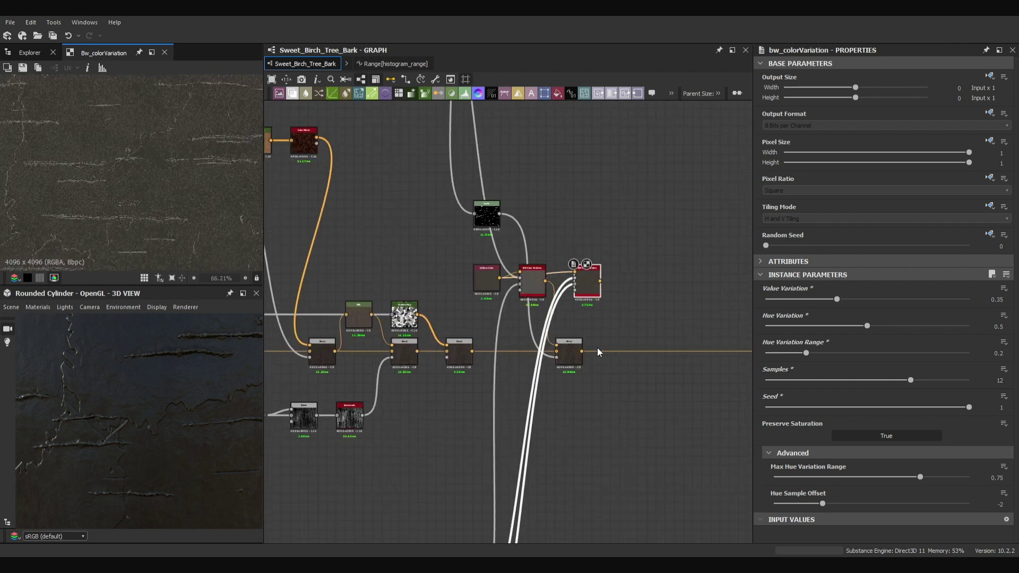
- Add a Blend at the end of the colour chain with the additional BW Color Variation as its foreground
scroll(598, 352, "up", 2)
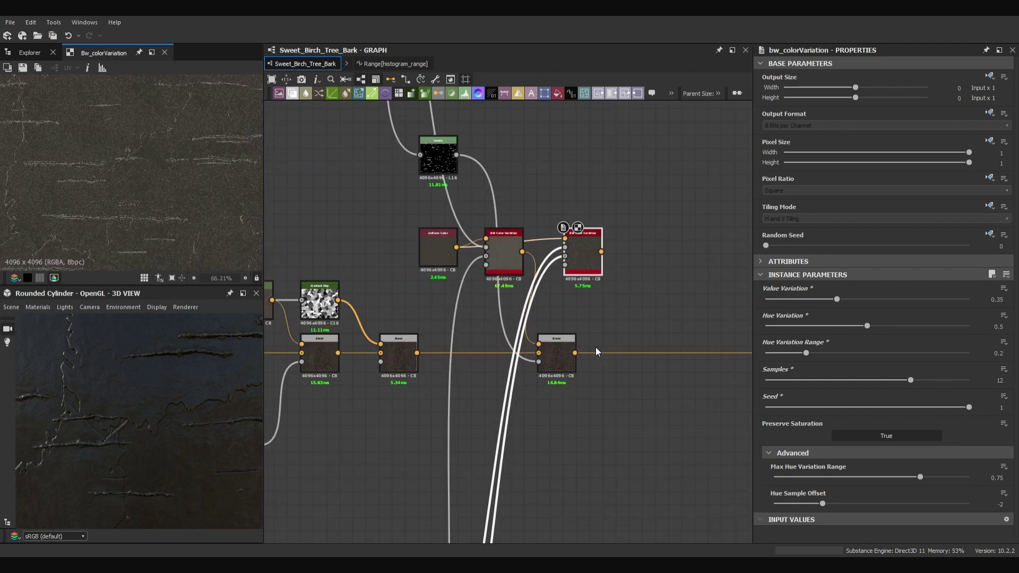
double_click(565, 256)
double_click(586, 256)
double_click(558, 353)
key("b")
left_click_drag(601, 252, 657, 318)
left_click(680, 326)
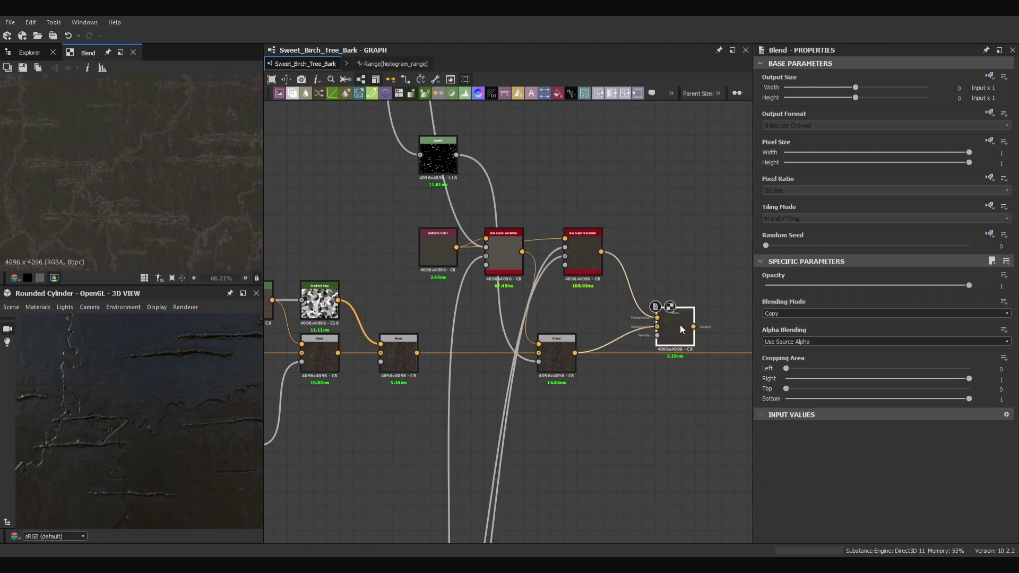
- Connect a grayscale mask from the lower part of the graph to the last Blend's opacity, routing the link through a dot
scroll(632, 433, "down", 6)
middle_click_drag(619, 485, 621, 352)
scroll(621, 353, "up", 4)
double_click(453, 278)
middle_click_drag(645, 292, 437, 321)
double_click(512, 314)
left_click_drag(571, 314, 561, 335, "alt")
middle_click_drag(561, 334, 435, 371)
scroll(435, 372, "down", 4)
double_click(625, 235)
left_click_drag(625, 236, 624, 252)
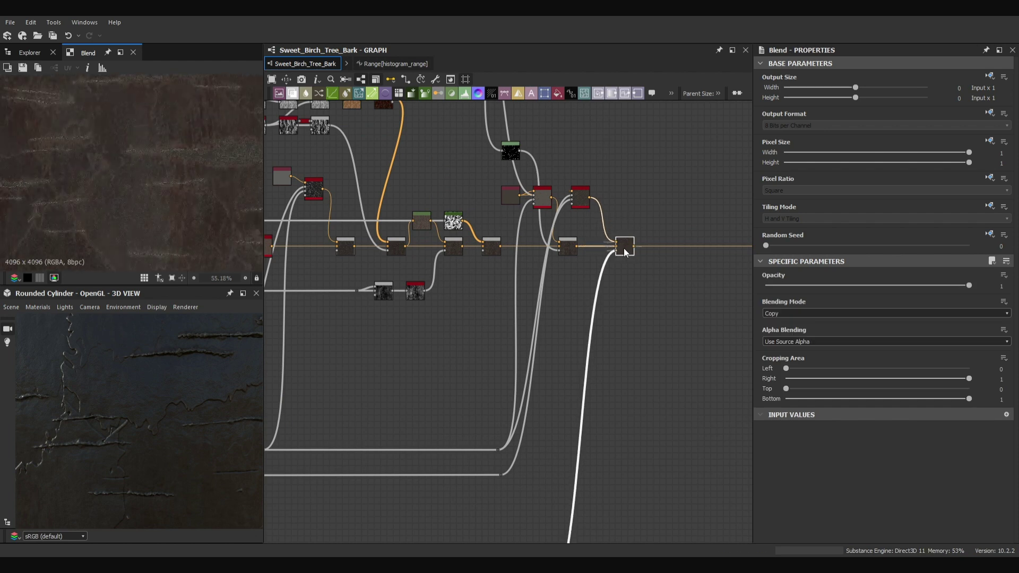
- Examine the updated bark colour on the cylinder and follow the colour chain to the output nodes
scroll(139, 419, "down", 4)
scroll(590, 246, "up", 4)
left_click_drag(127, 433, 194, 438)
scroll(160, 151, "down", 2)
scroll(610, 255, "down", 5)
middle_click_drag(664, 264, 403, 257)
scroll(318, 242, "down", 2)
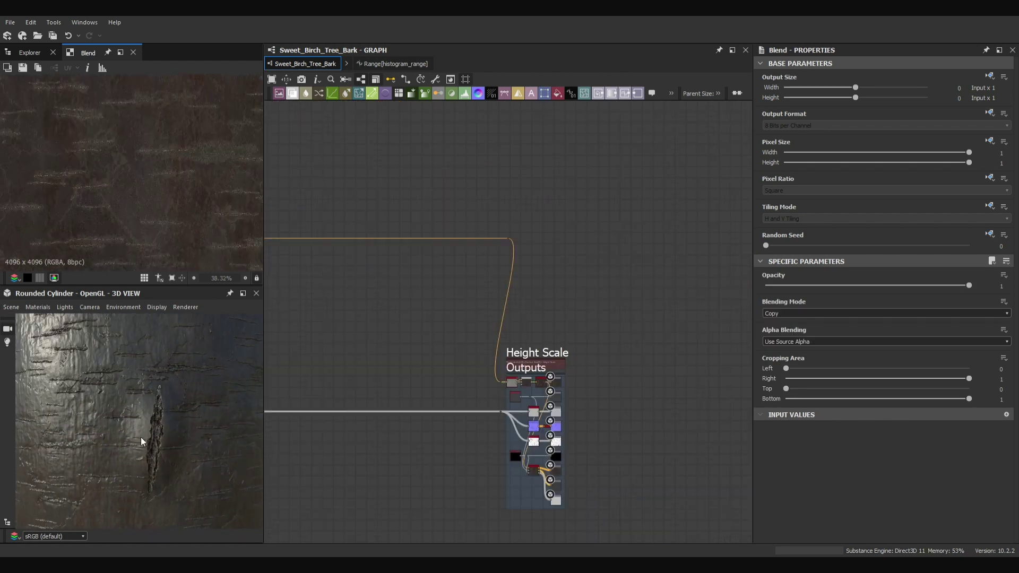
- Preview the material on the high-resolution plane, rotate the environment lighting and return to the end of the colour chain
left_click(11, 308)
left_click(37, 378)
right_click_drag(134, 430, 213, 380, "ctrl+shift")
scroll(395, 304, "down", 2)
middle_click_drag(395, 305, 657, 319)
scroll(545, 282, "up", 3)
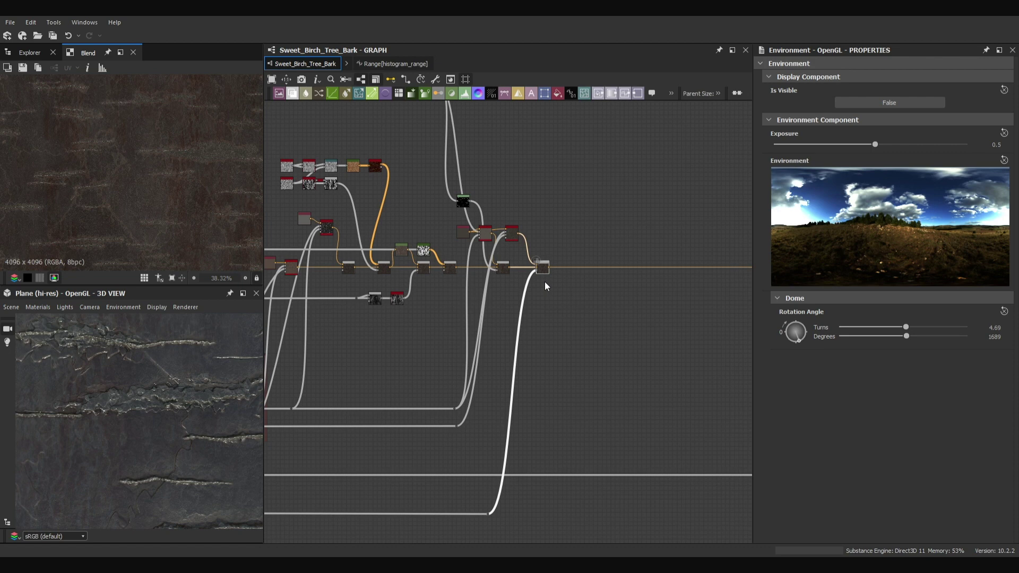
- Add a Blend at the end of the colour chain with a brown Uniform Color of values 25, 173 and 110 as foreground
scroll(560, 258, "up", 4)
key("b")
left_click_drag(517, 295, 549, 269)
scroll(533, 233, "up", 2)
key("u")
left_click_drag(570, 229, 600, 260)
left_click(1000, 330)
type("25")
key("Tab")
type("173")
key("Tab")
type("110")
- Feed a grayscale mask from the upper part of the graph through a Levels node into the new Blend's opacity
scroll(564, 293, "down", 5)
middle_click_drag(567, 298, 448, 200)
scroll(448, 200, "up", 3)
double_click(528, 363)
left_click(366, 365)
left_click_drag(552, 362, 586, 169)
scroll(586, 169, "down", 8)
scroll(610, 451, "up", 8)
double_click(611, 350)
double_click(573, 360)
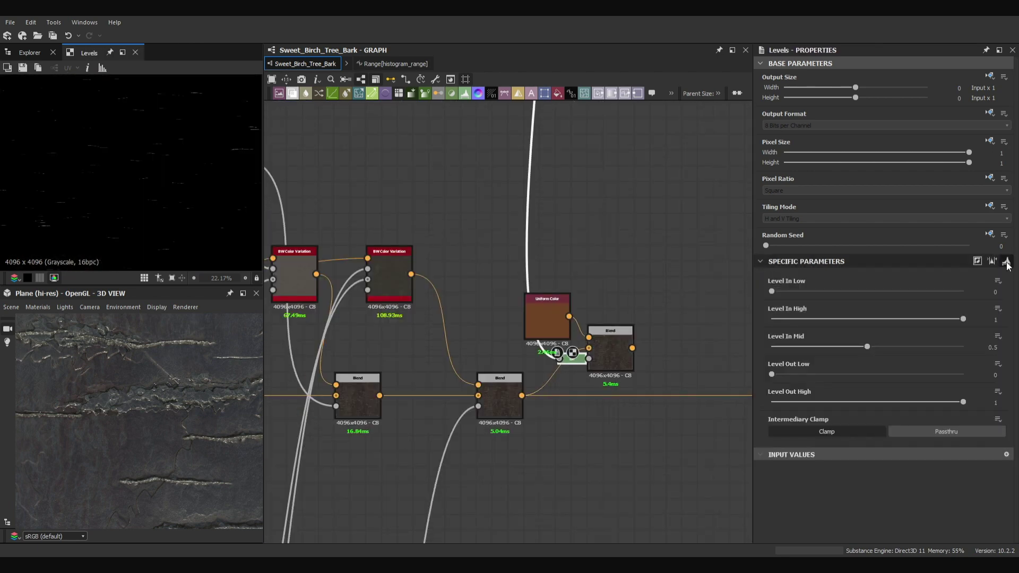
- Set the mask's Level In High to 0.15 and align the orange-brown Blend on the colour chain
left_click(996, 320)
type("0.15")
key("Tab")
double_click(614, 352)
scroll(149, 164, "up", 7)
left_click_drag(614, 366, 614, 410)
left_click(501, 398)
left_click_drag(198, 446, 155, 409)
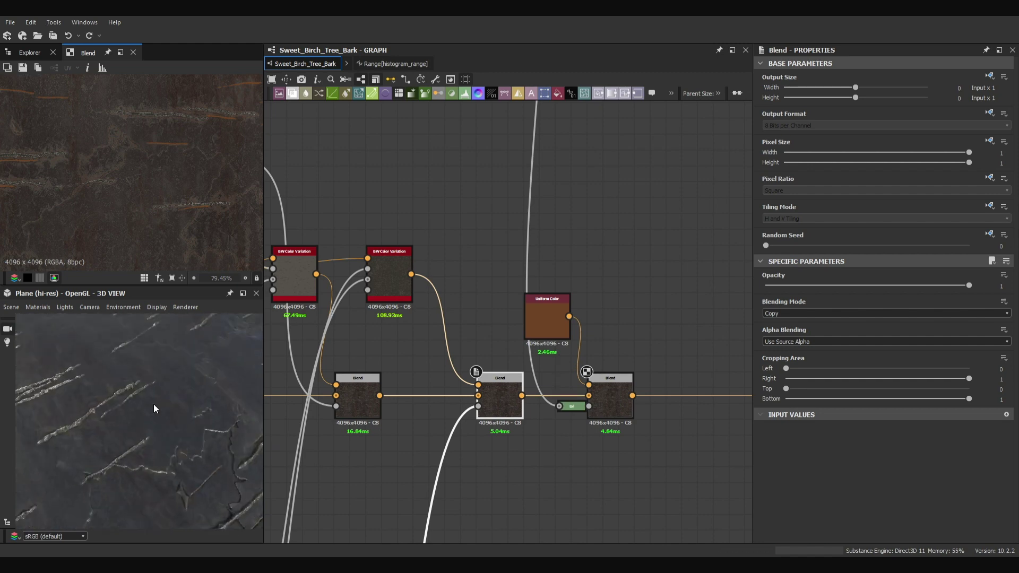
- Add another Blend with an HSL adjustment of the previous result as foreground, and set the HSL lightness to 0.55
scroll(154, 409, "up", 5)
scroll(613, 356, "up", 3)
middle_click_drag(613, 357, 461, 311)
key("space")
type("blend")
key("Return")
left_click_drag(658, 323, 658, 378)
left_click_drag(602, 269, 636, 360)
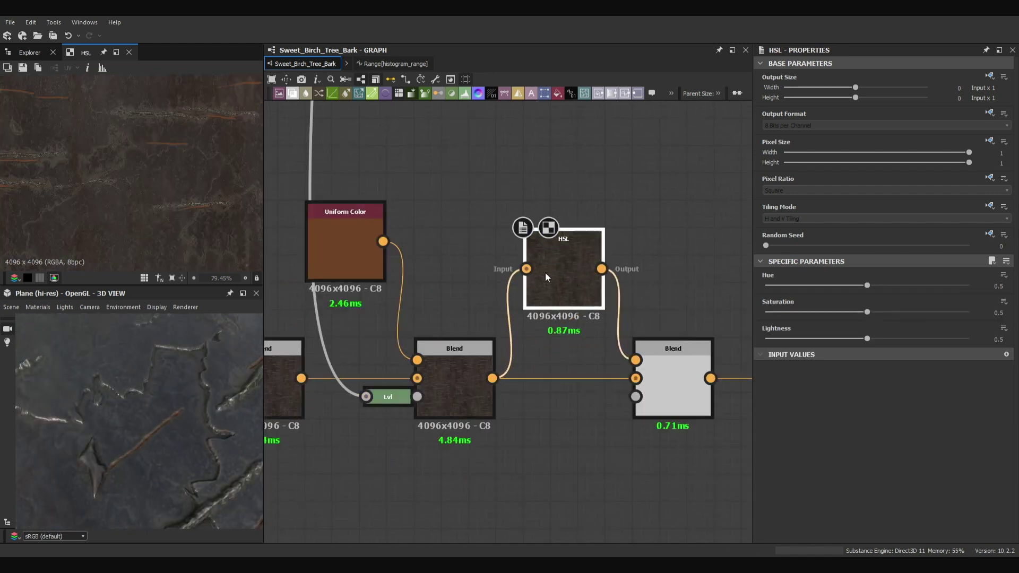
left_click(999, 340)
type("0.55")
key("Return")
- Connect a grayscale mask from the lower part of the graph to the lightened Blend's opacity, routing the link through a dot
scroll(615, 401, "down", 4)
scroll(615, 401, "down", 4)
middle_click_drag(615, 401, 700, 238)
double_click(357, 357)
left_click_drag(365, 357, 670, 358)
left_click_drag(671, 358, 705, 236)
double_click(710, 233)
scroll(710, 233, "up", 1)
scroll(236, 212, "down", 7)
scroll(712, 230, "up", 4)
scroll(121, 332, "down", 4)
scroll(569, 303, "down", 3)
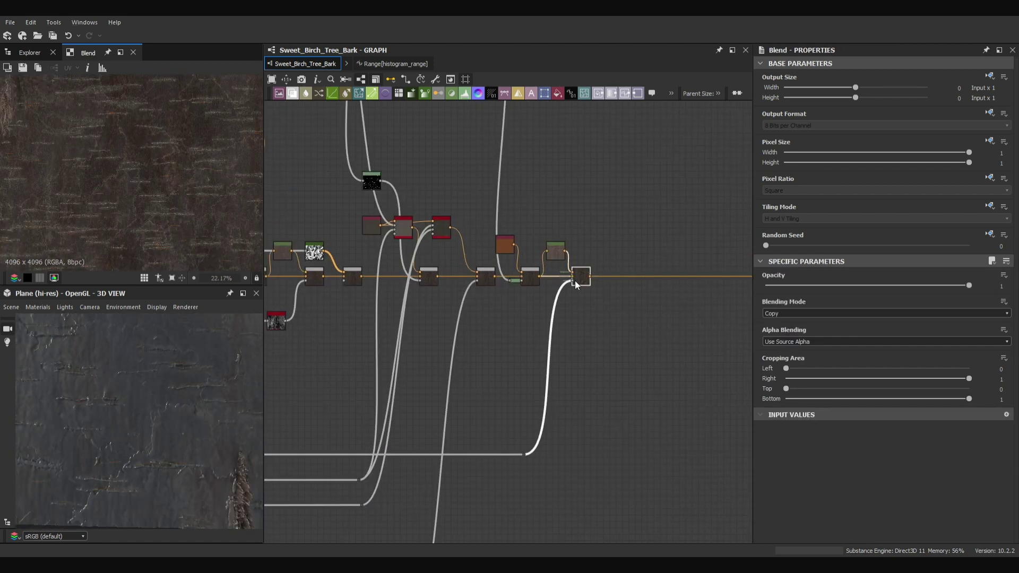
- Add a further Blend and an HSL node at the end of the colour chain, lowering the HSL lightness slightly
scroll(624, 273, "up", 6)
key("space")
type("blend")
key("Return")
left_click_drag(465, 287, 498, 219)
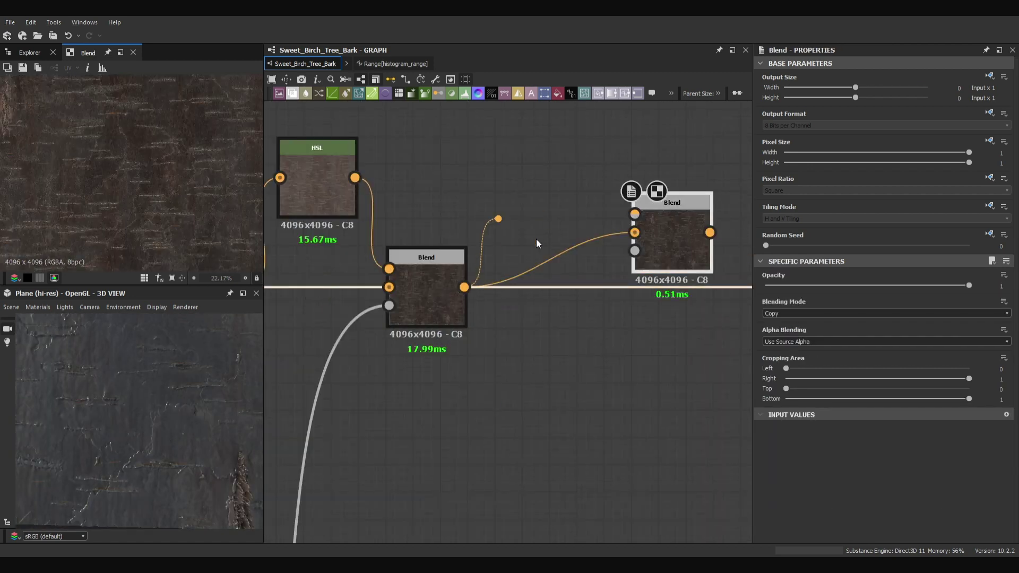
type("hsl")
key("Return")
left_click_drag(869, 339, 861, 338)
- Connect another grayscale mask from earlier in the graph to the darkened Blend's opacity through a dot
scroll(645, 297, "down", 8)
double_click(350, 365)
left_click_drag(359, 365, 737, 269, "alt")
double_click(741, 266)
scroll(225, 187, "up", 7)
scroll(703, 283, "up", 4)
- Move the outgoing colour link to the darkened Blend and align that node on the colour chain
left_click_drag(483, 246, 638, 257, "shift")
left_click_drag(233, 408, 159, 412)
scroll(159, 411, "up", 3)
left_click_drag(649, 248, 642, 296)
left_click(475, 248)
left_click_drag(474, 247, 666, 292, "shift")
scroll(542, 334, "down", 5)
left_click_drag(581, 321, 581, 303)
left_click(585, 332)
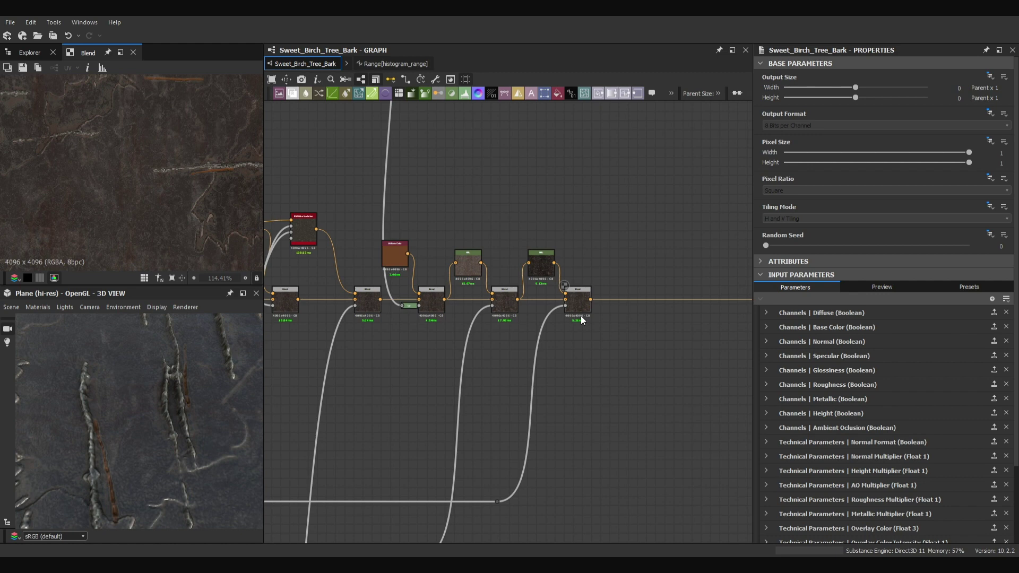
- Add a Tile Generator above the colour chain with X Amount 20, Y Amount 20 and the Square pattern
middle_click_drag(491, 131, 505, 226)
scroll(505, 226, "up", 2)
key("space")
double_click(505, 227)
left_click_drag(505, 227, 576, 280)
left_click_drag(994, 299, 1013, 301)
type("20")
left_click_drag(994, 326, 1017, 327)
type("20")
left_click(791, 397)
left_click(805, 416)
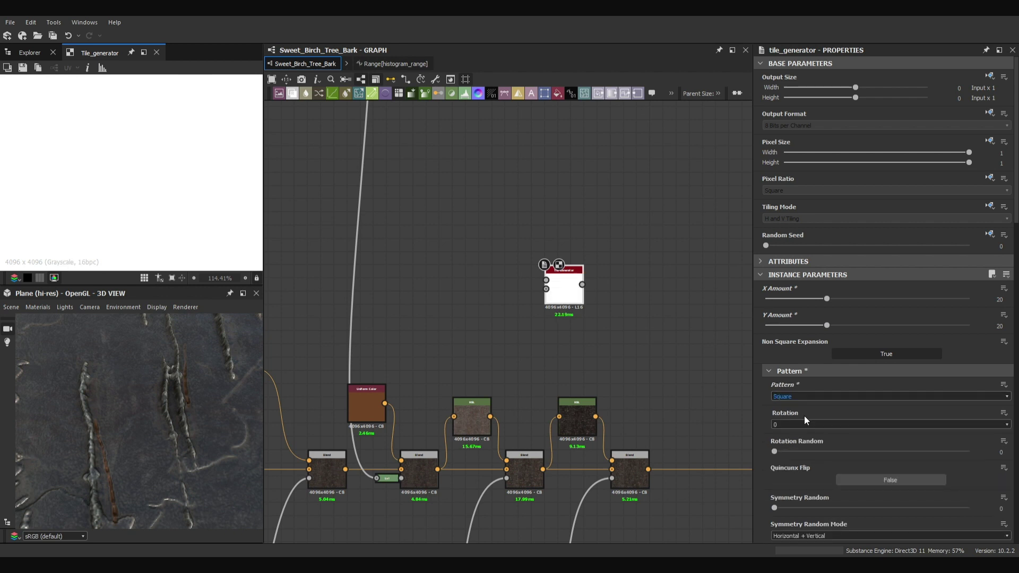
- Set the tiles' Interstice Y to 0.75, Scale to 0.75 and Scale Random to 0.25
scroll(804, 416, "down", 5)
type("0.75")
key("Return")
key("f")
type("0.75")
left_click_drag(994, 475, 1012, 503)
type("0.25")
- Set the tiles' Offset Random to 1 and Offset Random Seed to 500, and maximise the X and Y position randomness
scroll(794, 370, "down", 5)
left_click_drag(774, 371, 972, 371)
left_click_drag(994, 397, 1012, 398)
type("500")
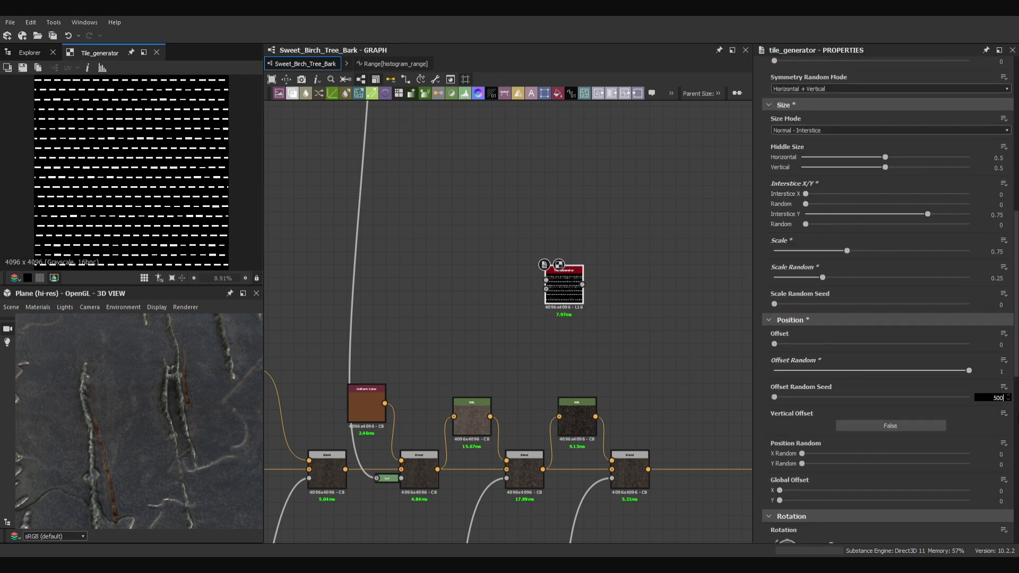
left_click_drag(802, 454, 972, 454)
left_click_drag(803, 464, 972, 464)
- Set the tiles' Rotation Random to 0.01 and Random Mask to 0.9
scroll(915, 398, "down", 6)
left_click_drag(775, 289, 944, 288)
type("0.01")
scroll(944, 289, "down", 4)
left_click_drag(1004, 363, 910, 364)
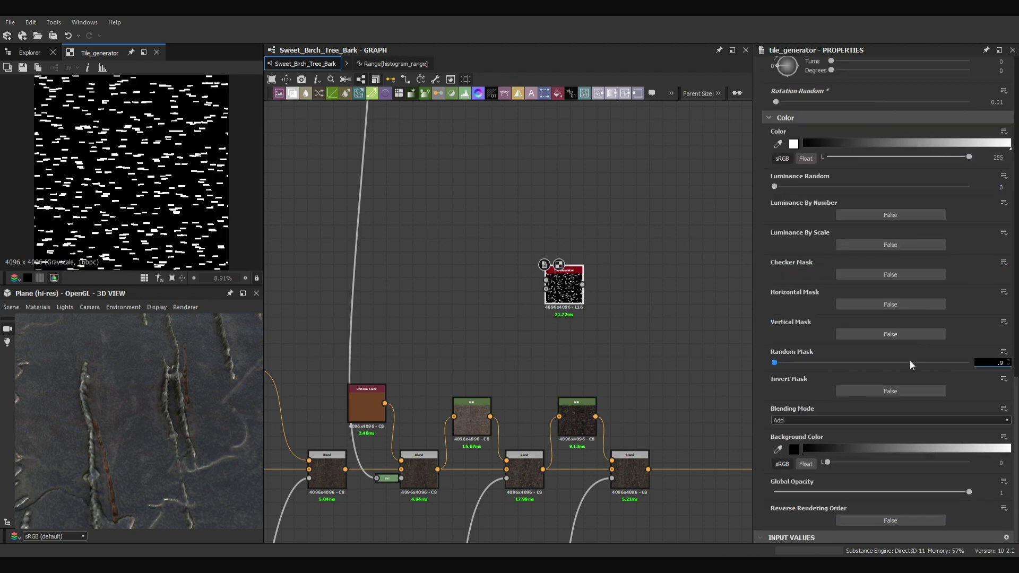
type("0.9")
key("Return")
- Add a Directional Warp after the Tile Generator, driven by a Directional Noise 4 with scale 3
key("d")
double_click(635, 301)
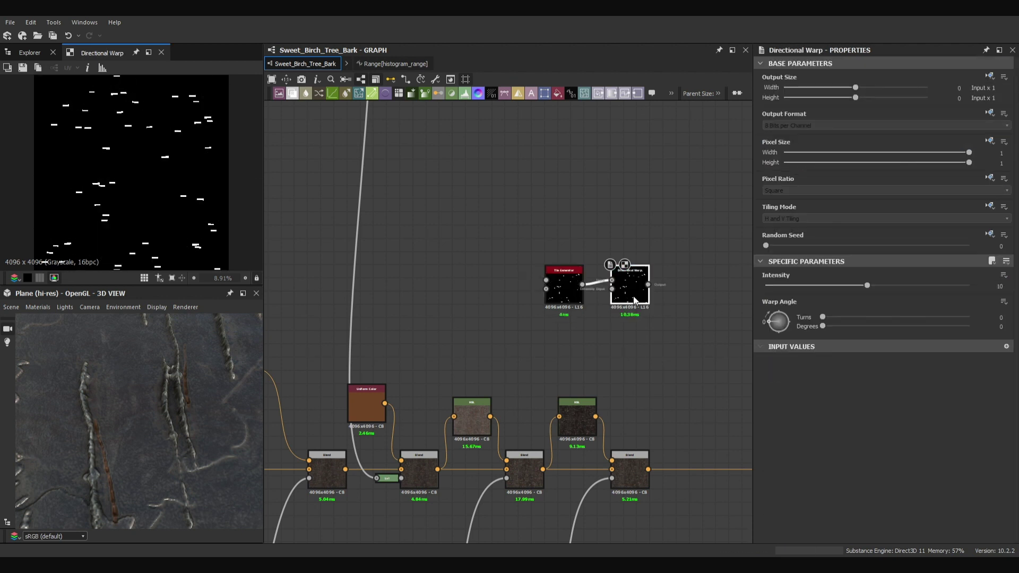
scroll(589, 188, "up", 2)
left_click(560, 257)
key("space")
double_click(553, 263)
double_click(1003, 299)
type("3")
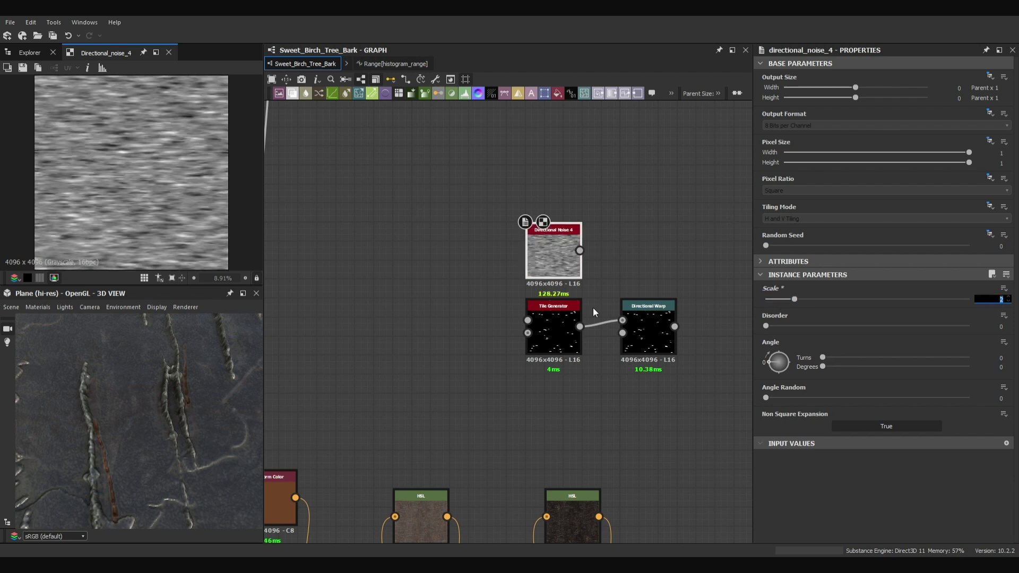
left_click_drag(580, 250, 623, 332)
double_click(649, 330)
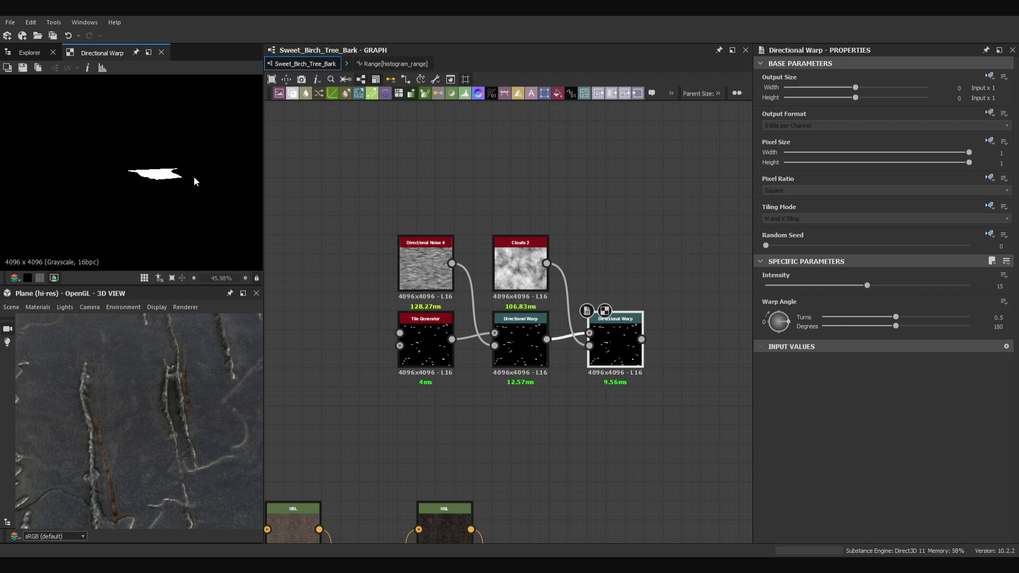
- Connect the dark red Transformation 2D colour to the foreground of the Blend masked by the warped tiles
scroll(598, 393, "down", 2)
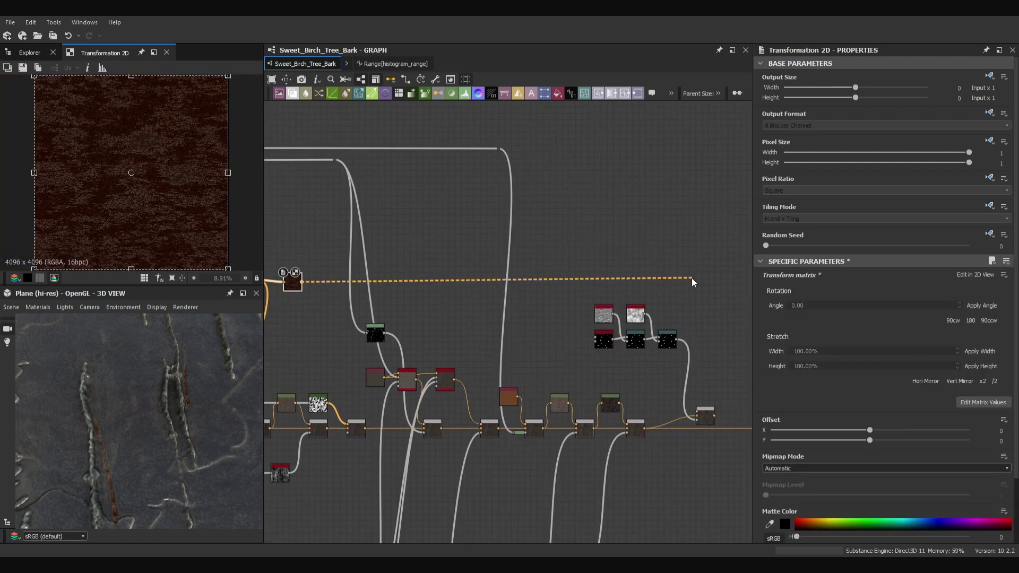
left_click_drag(693, 278, 697, 414)
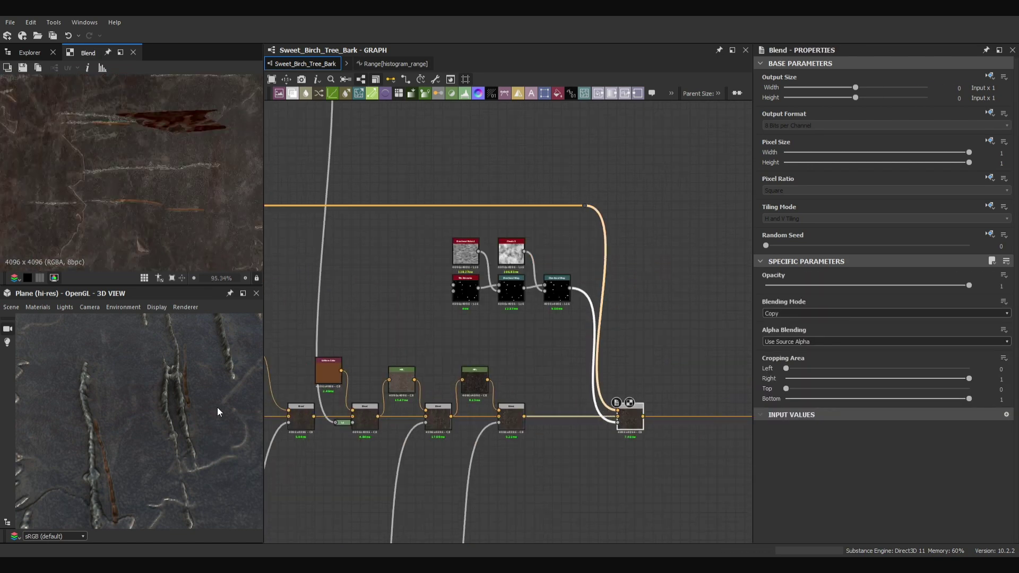
scroll(579, 405, "down", 3)
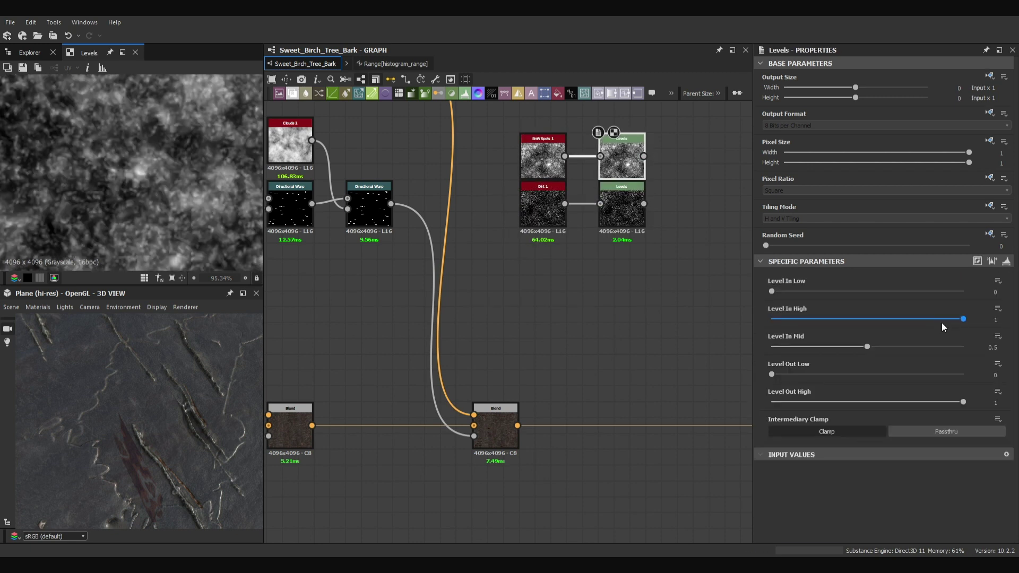
- Set the BnW Spots Levels to Level In Low 0.686, Level In High 0.769 and Level In Mid 0.671
left_click_drag(1001, 292, 799, 292)
type("0.686")
key("Tab")
type("0.769")
key("Tab")
type("0.671")
key("Tab")
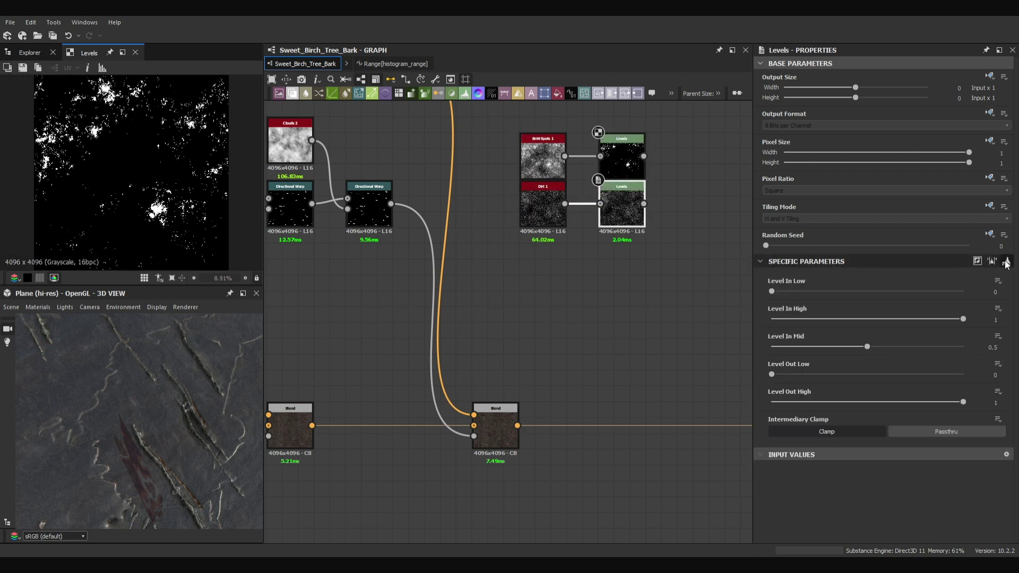
- Set the Dirt mask's Levels to Level In Low 0.353 and Level In High 0.5
type("0.353")
key("Tab")
type(".5")
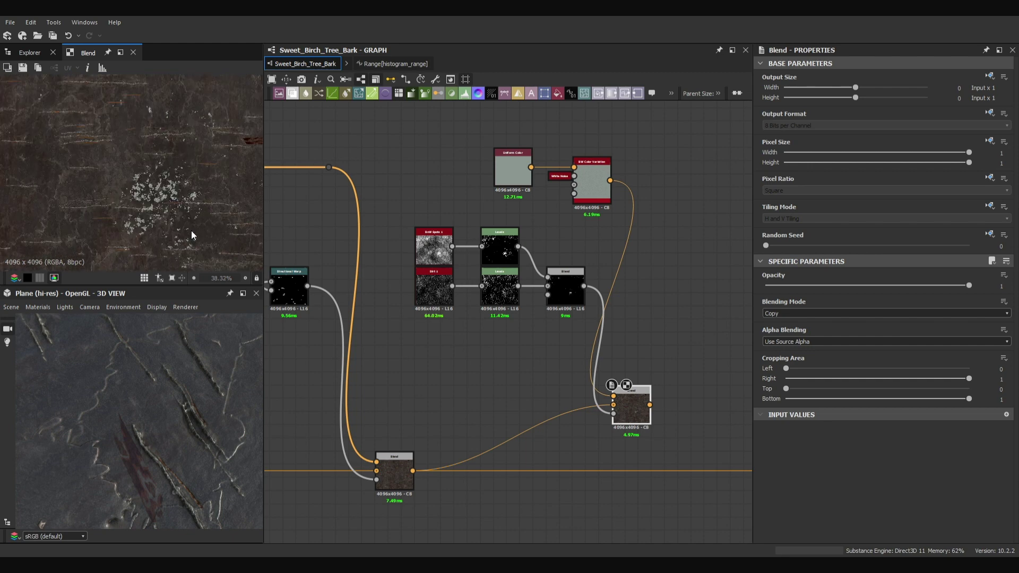
- Place the pale spots Blend in line at the end of the colour chain
left_click_drag(644, 410, 658, 476)
scroll(168, 468, "down", 5)
scroll(606, 449, "down", 2)
left_click_drag(604, 449, 630, 449)
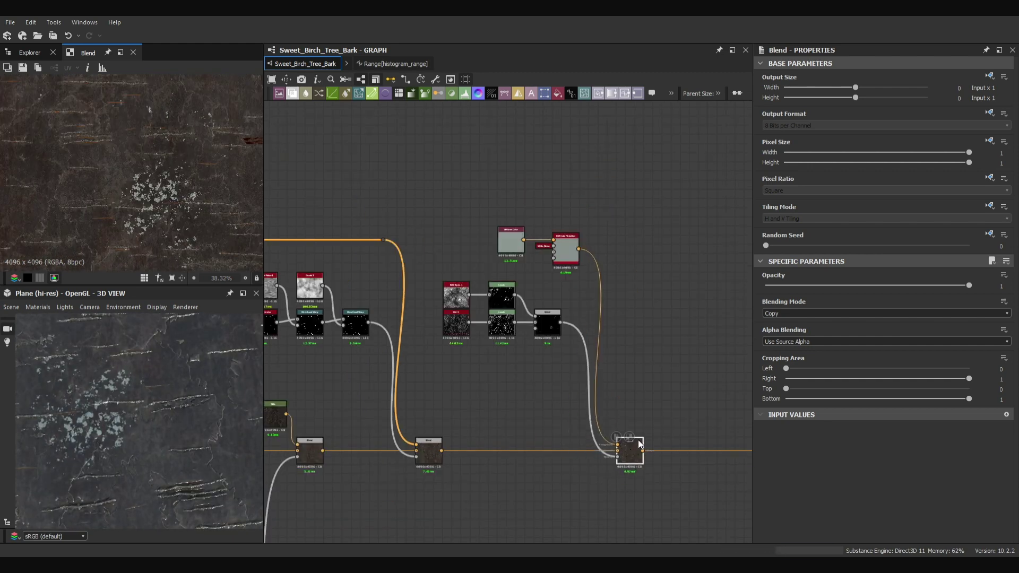
scroll(546, 416, "down", 3)
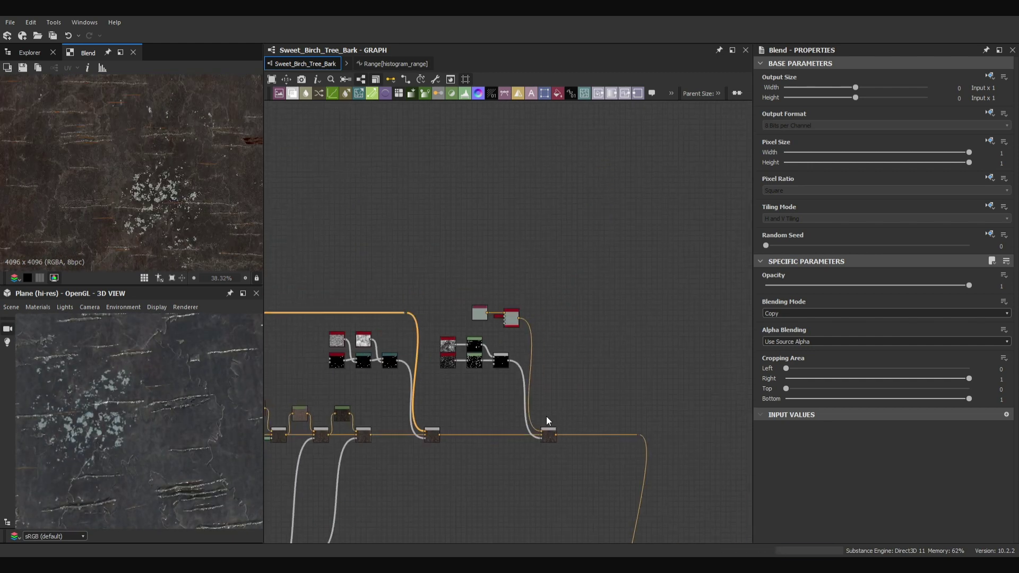
scroll(561, 375, "up", 3)
- Connect the grey Uniform Color from earlier in the graph to the new BW Color Variation and position it near the chain's end
scroll(479, 338, "down", 8)
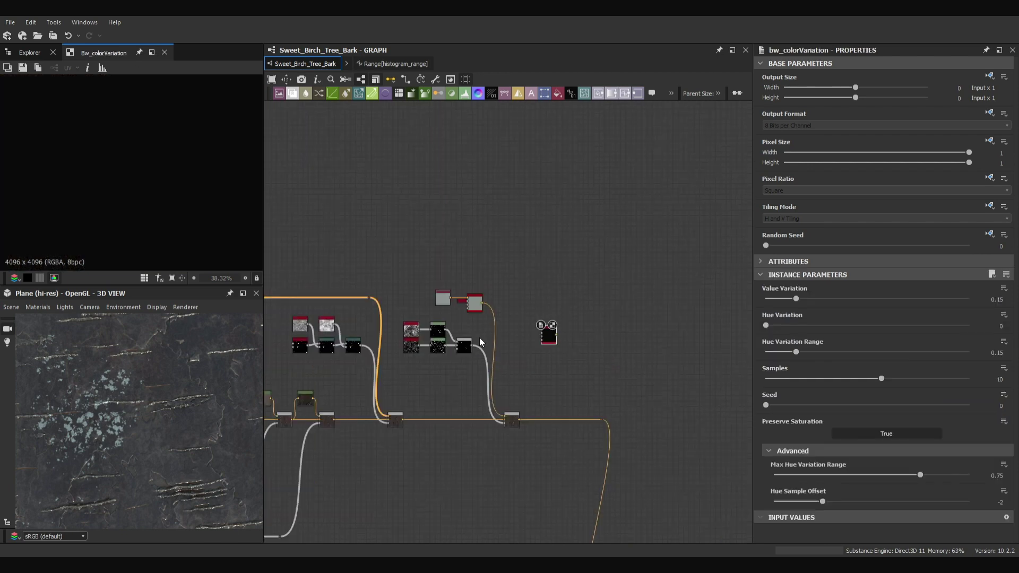
scroll(282, 343, "up", 4)
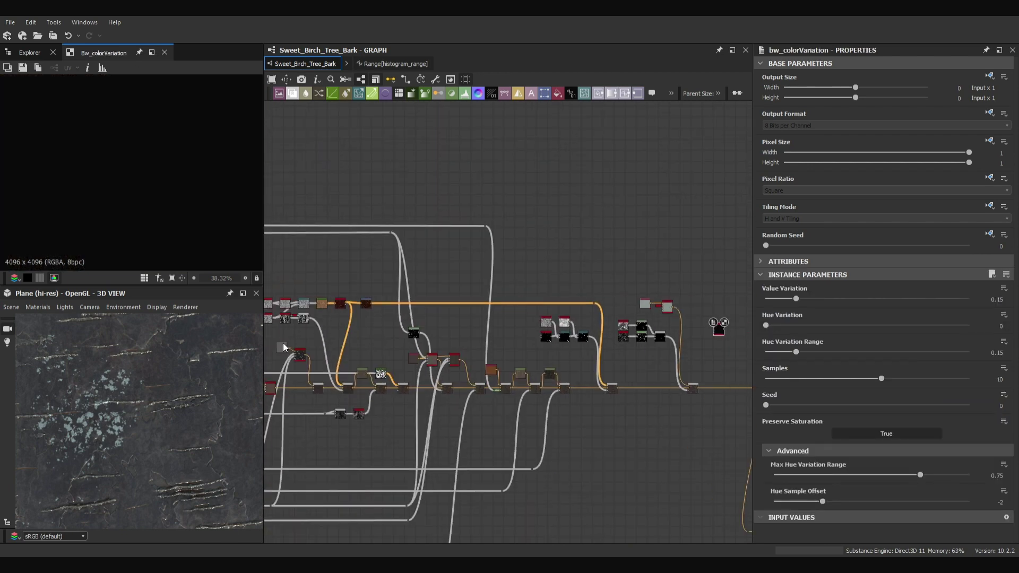
scroll(288, 347, "up", 3)
left_click_drag(289, 348, 714, 329)
left_click_drag(611, 331, 611, 361)
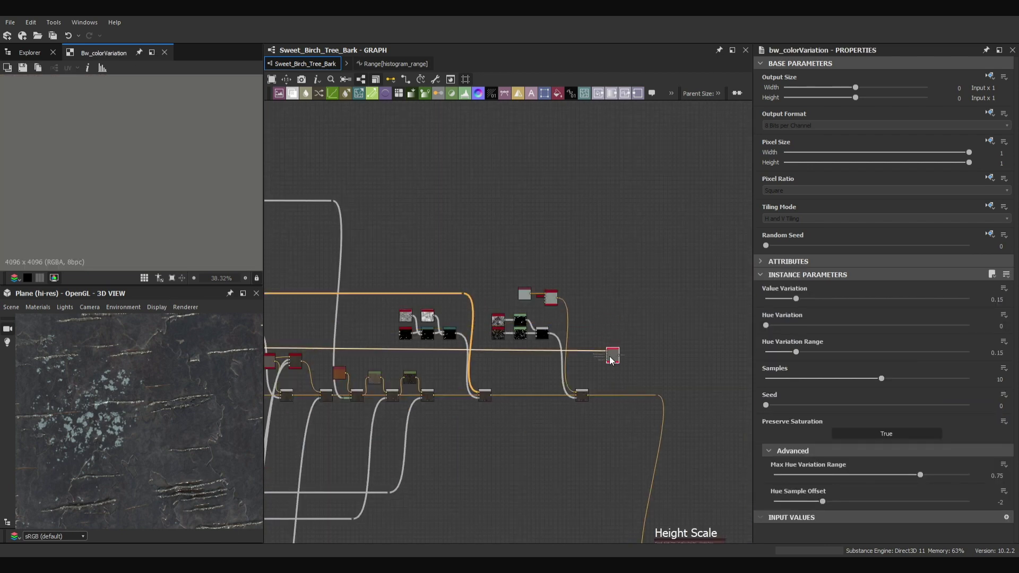
- Feed grayscale masks from the lower part of the graph into the new BW Color Variation's variation inputs
scroll(610, 358, "down", 5)
scroll(366, 415, "up", 3)
double_click(377, 421)
double_click(358, 410)
left_click_drag(594, 357, 636, 329)
scroll(636, 329, "down", 5)
scroll(398, 426, "up", 3)
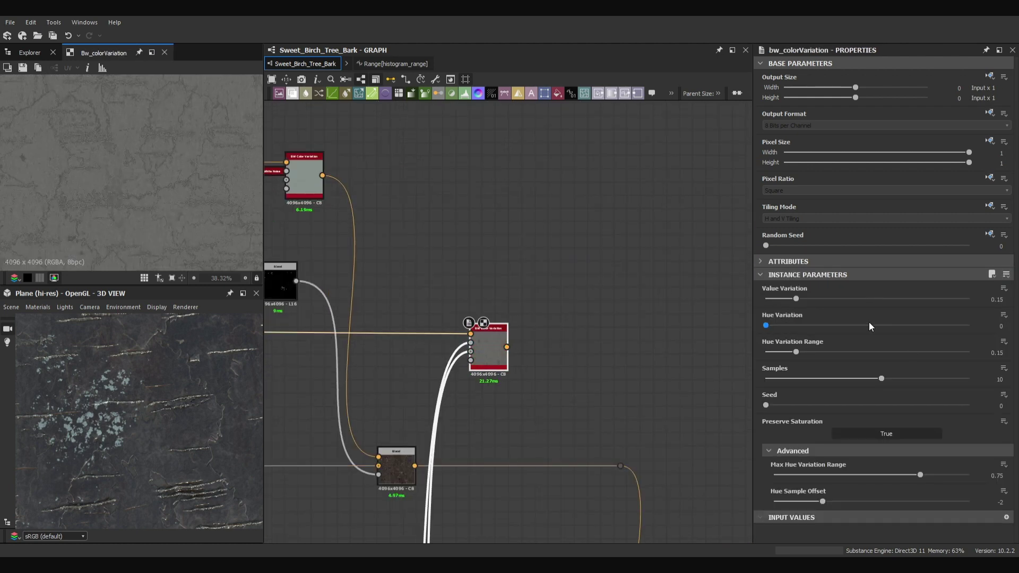
- Set the BW Color Variation's Value Variation to 0.5, Hue Variation to 0.21 and Hue Variation Range to 0.5
left_click(792, 298)
type("0.5")
key("Tab")
type("0.2")
key("Tab")
type("0.5")
key("Tab")
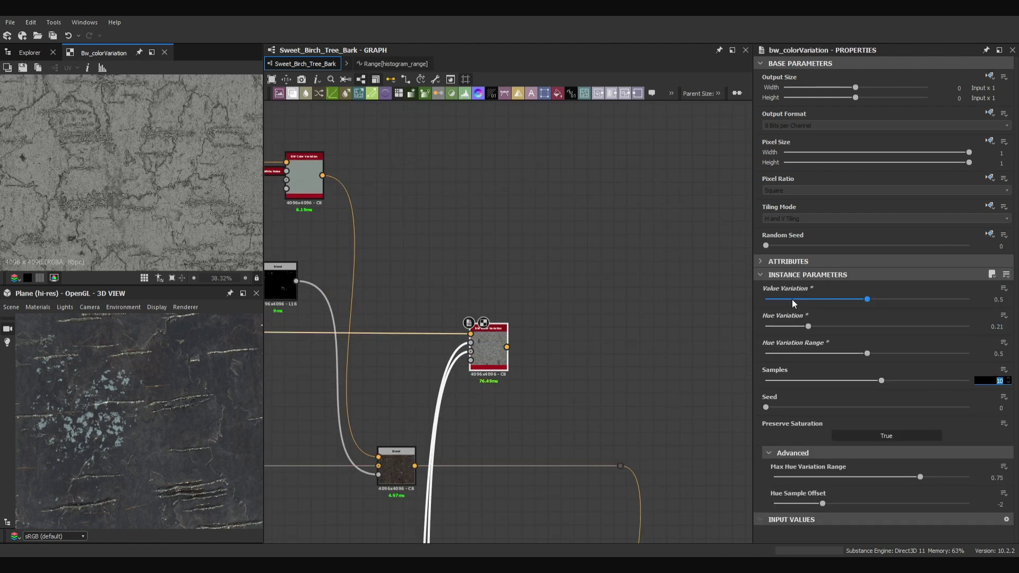
- Blend the new BW Color Variation into the end of the colour chain with a masked Blend placed after the pale spots Blend
scroll(507, 419, "down", 3)
left_click_drag(443, 451, 517, 418)
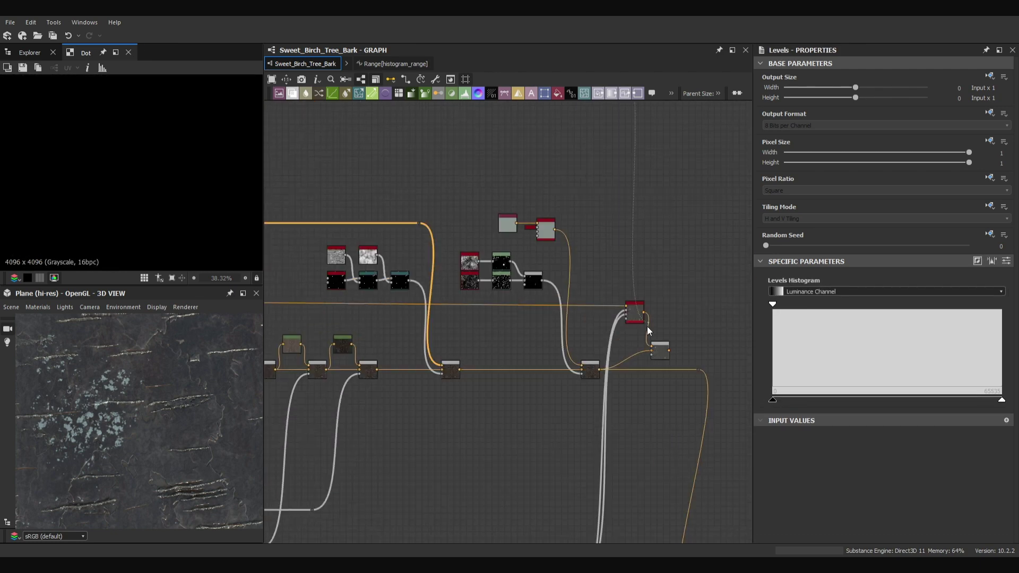
double_click(640, 354)
double_click(520, 387)
double_click(641, 353)
left_click_drag(640, 354, 662, 387)
left_click_drag(678, 386, 706, 386)
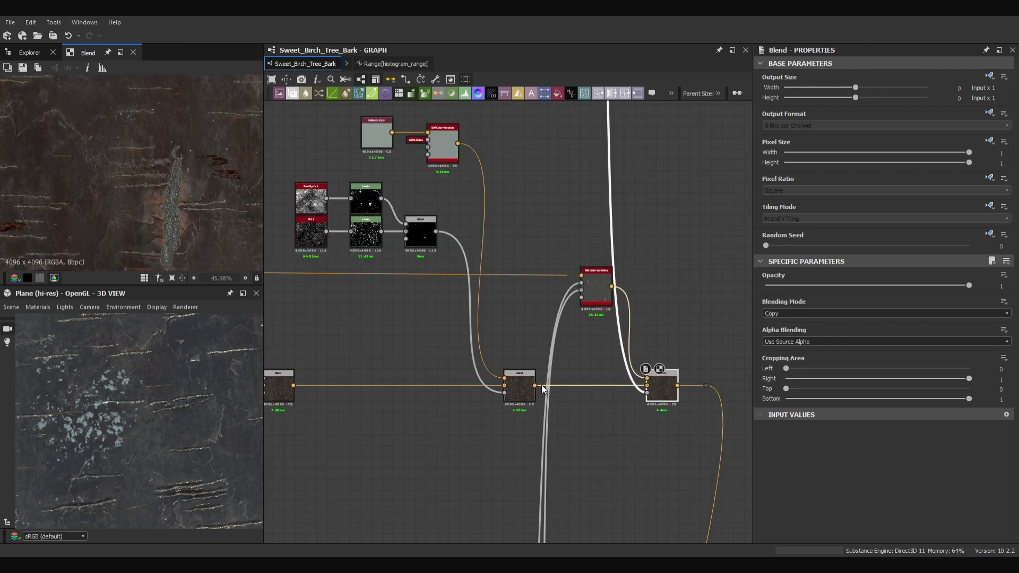
- Append a Blend set to Add Sub at opacity 0.025 that overlays a gradient-mapped grayscale detail on the colour chain
middle_click_drag(159, 393, 69, 402)
scroll(127, 409, "up", 3)
scroll(730, 352, "down", 3)
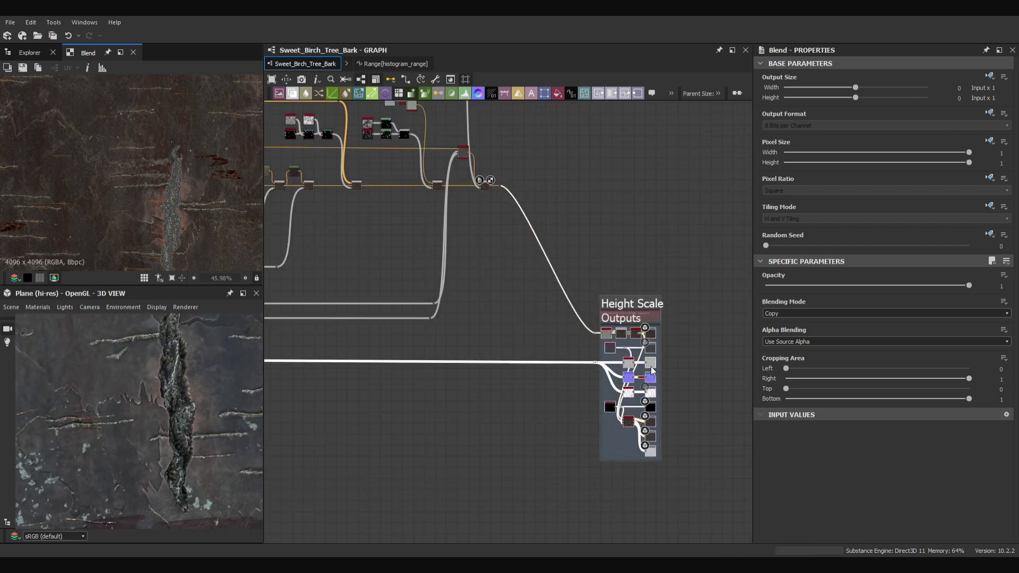
scroll(505, 265, "down", 5)
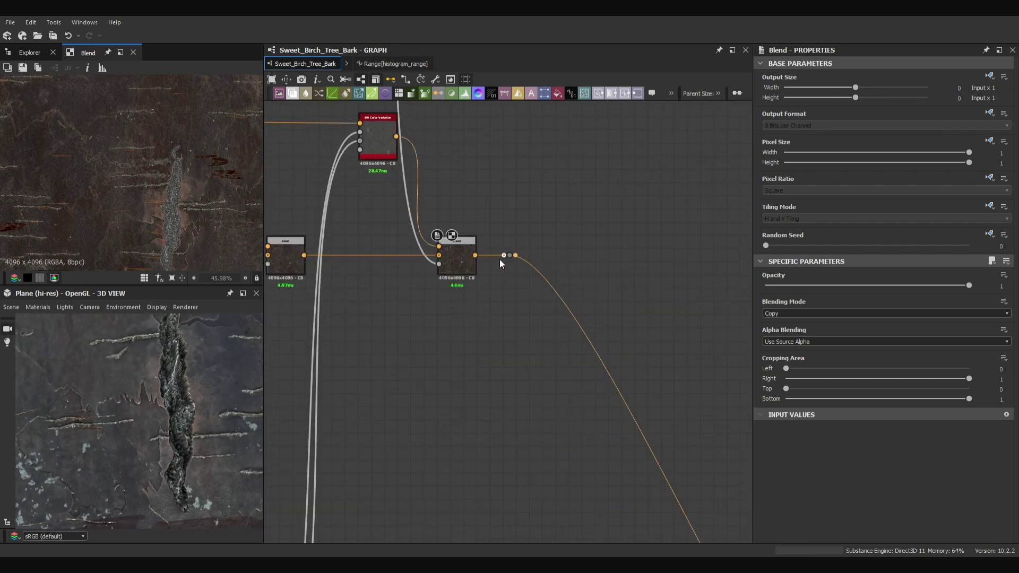
middle_click_drag(505, 277, 554, 373)
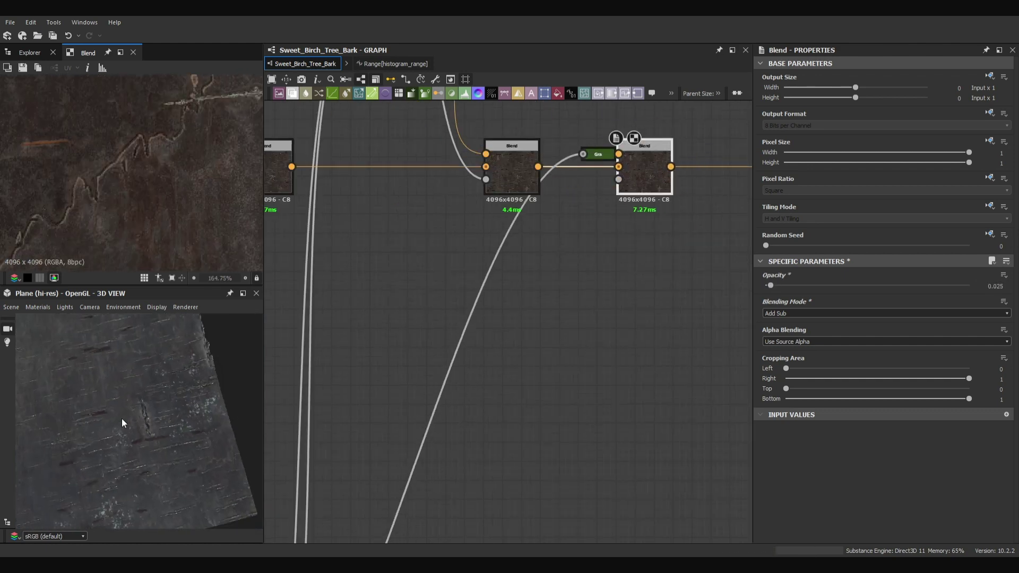
left_click_drag(123, 421, 150, 423)
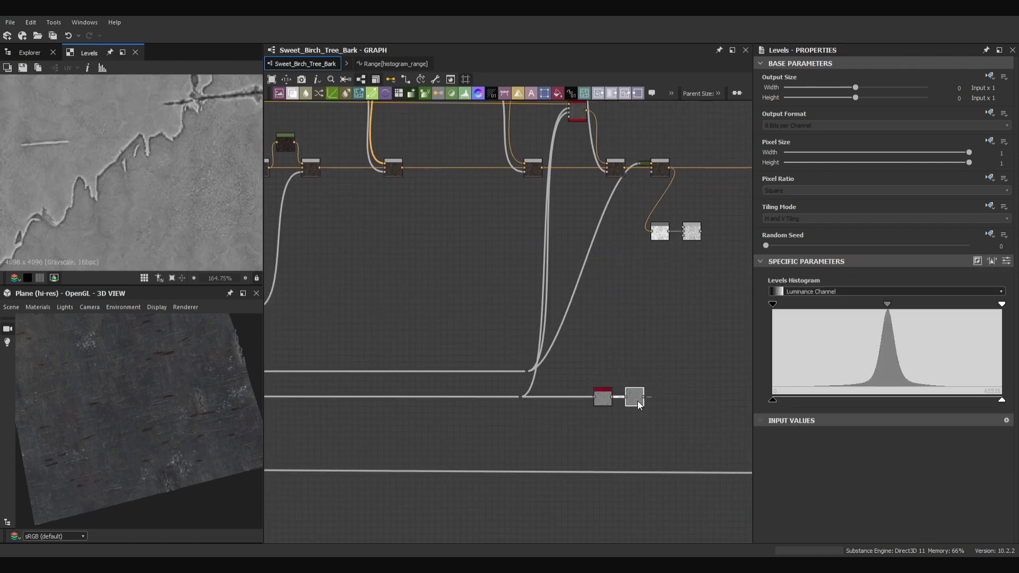
- Brighten the grayscale relief detail with Levels and blend it over the Grayscale Conversion using Add Sub at opacity 0.1
scroll(639, 401, "up", 4)
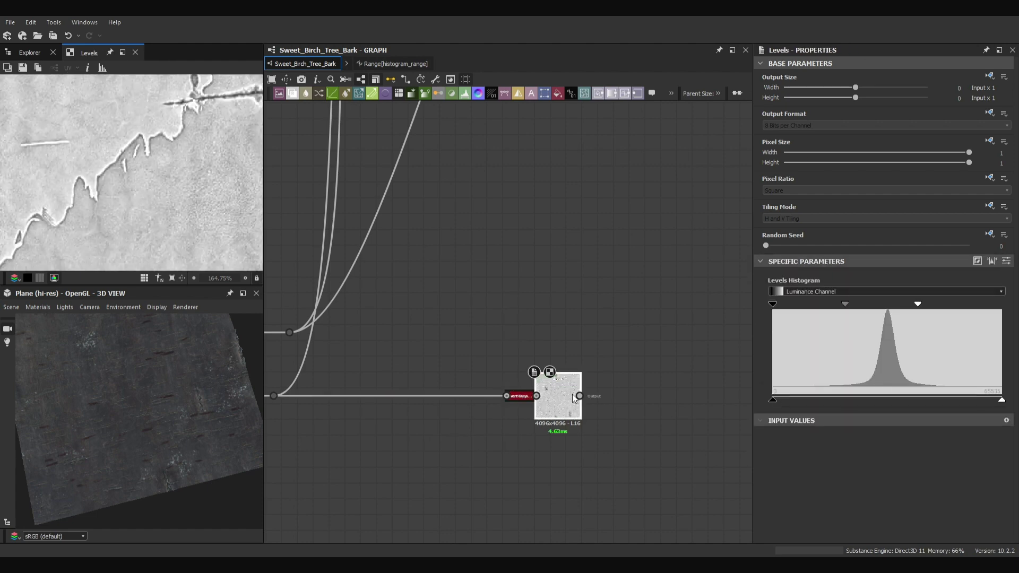
double_click(639, 153)
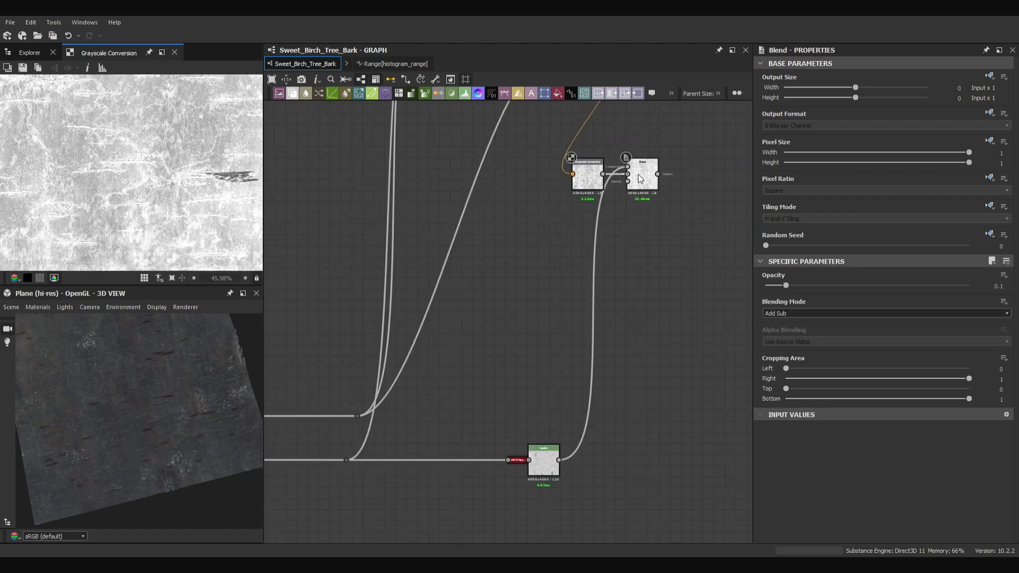
double_click(641, 179)
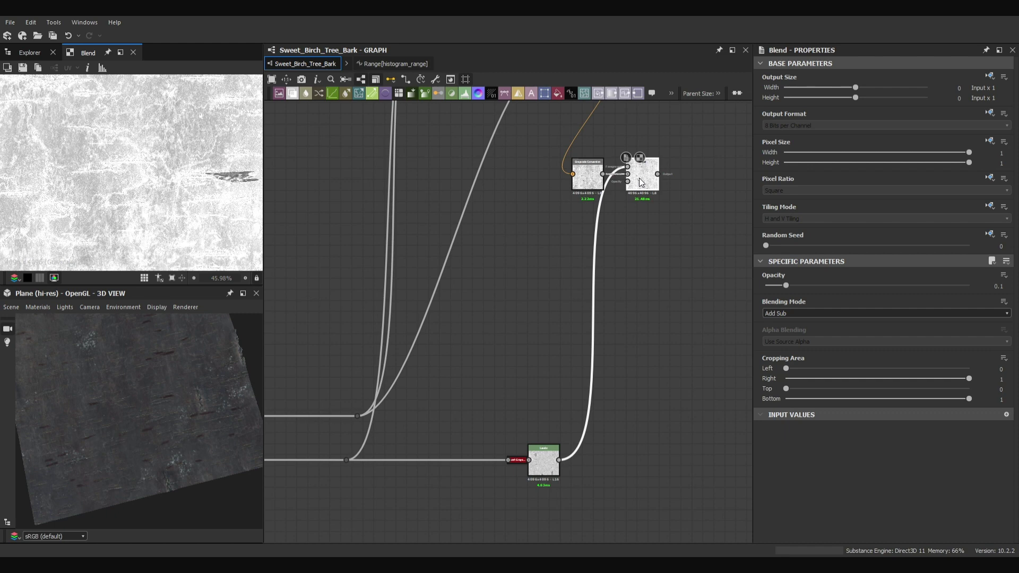
- Adjust the blending mode between the two Grunge Map 013 nodes and delete the upper one
scroll(639, 178, "up", 5)
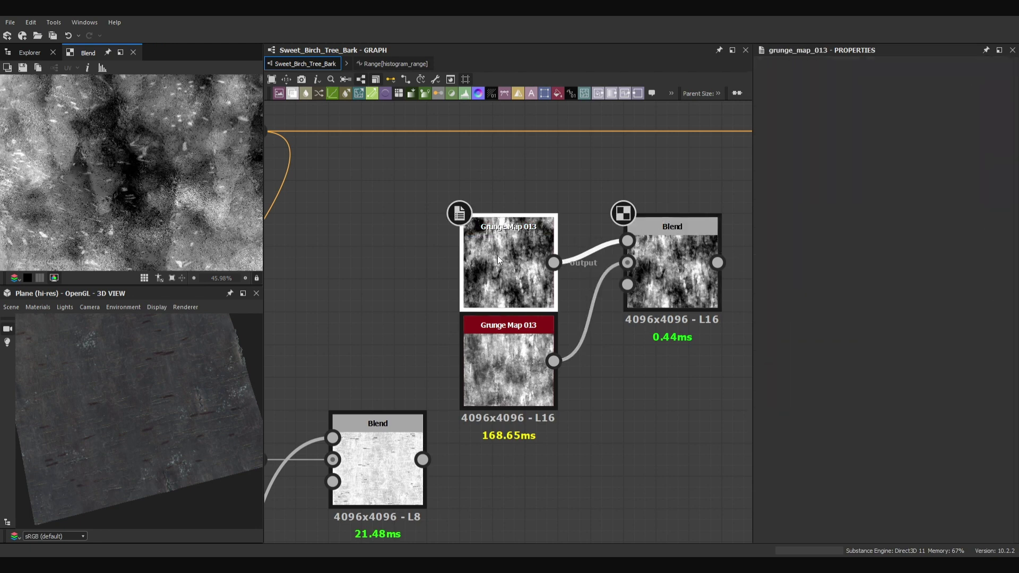
left_click(1004, 315)
left_click(987, 328)
double_click(503, 366)
double_click(501, 270)
double_click(504, 372)
left_click(498, 251)
key("Delete")
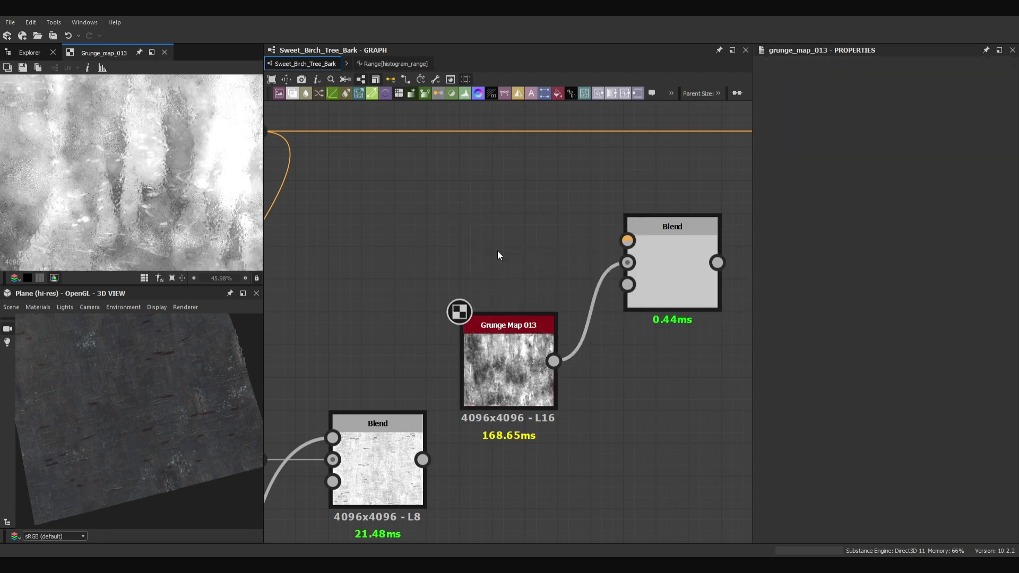
- Add a Grunge Map 003 above the remaining Grunge Map 013 and connect it to their Blend's foreground
double_click(499, 261)
left_click_drag(554, 263, 628, 241)
double_click(671, 268)
key("f")
middle_click_drag(786, 362, 538, 389)
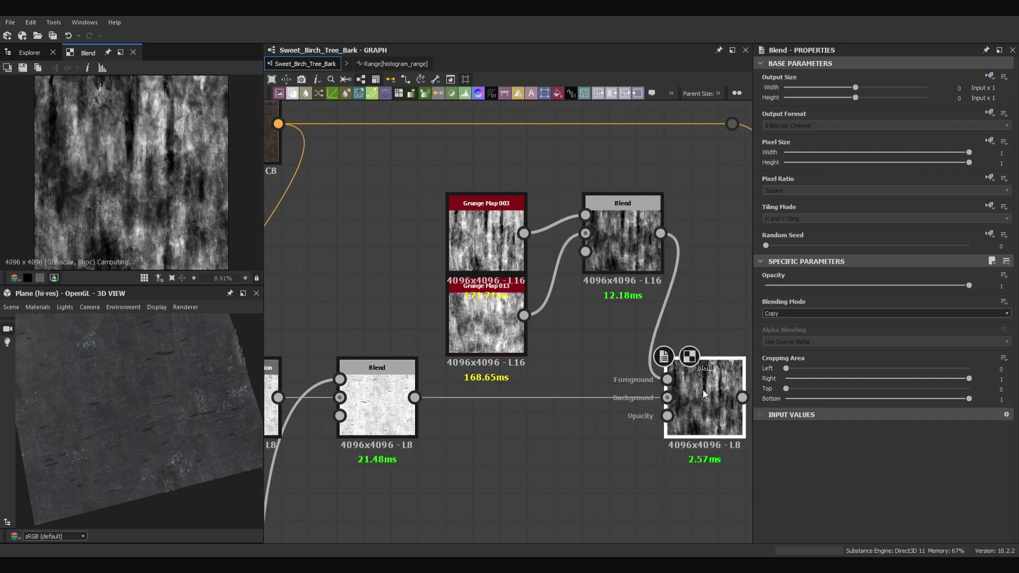
- Adjust the blending mode and opacity of the Blend that overlays the mixed grunge maps on the grayscale chain
left_click(807, 314)
left_click(806, 385)
left_click(789, 287)
double_click(667, 398)
scroll(131, 173, "up", 5)
double_click(705, 398)
left_click_drag(789, 287, 868, 308)
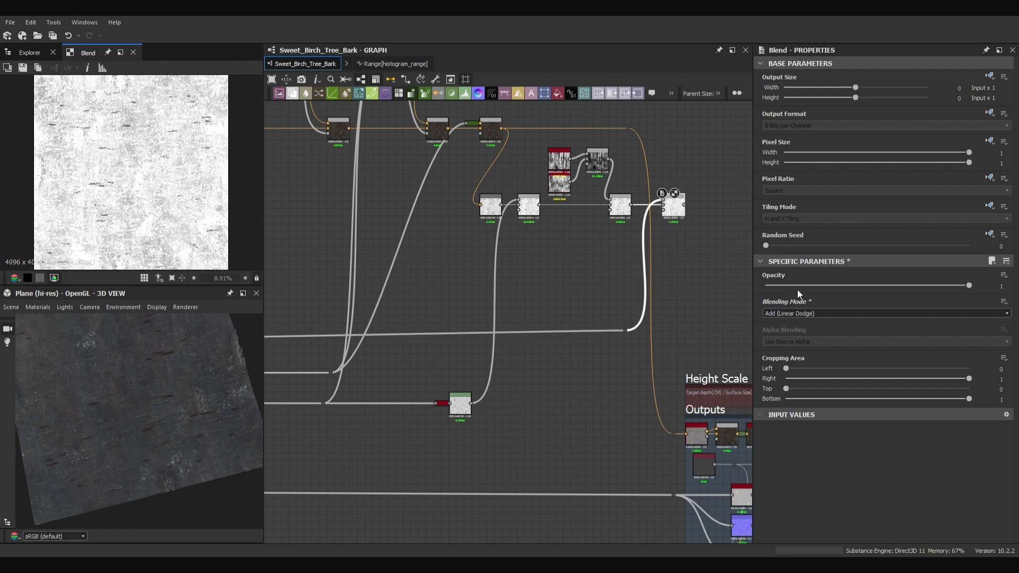
- Set the opacity of the Add (Linear Dodge) Blend at the end of the grayscale chain to 0.1
left_click_drag(798, 287, 787, 286)
scroll(607, 385, "down", 5)
middle_click_drag(607, 385, 526, 255)
left_click_drag(576, 282, 682, 272)
middle_click_drag(582, 248, 503, 357)
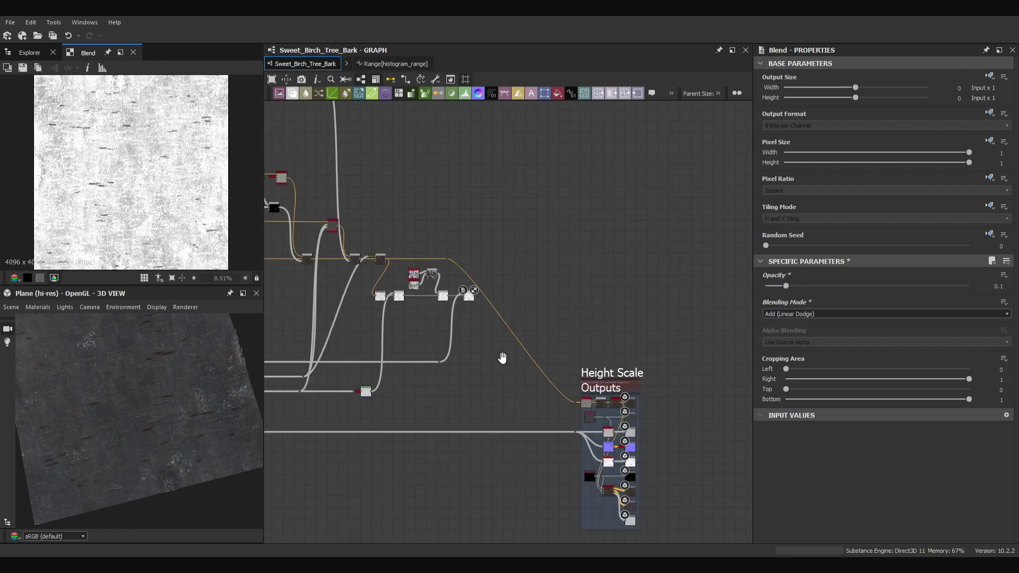
scroll(472, 300, "up", 8)
- Append an Add Sub Blend with opacity 0.05 to the grayscale chain and connect it to the roughness output
left_click(476, 304)
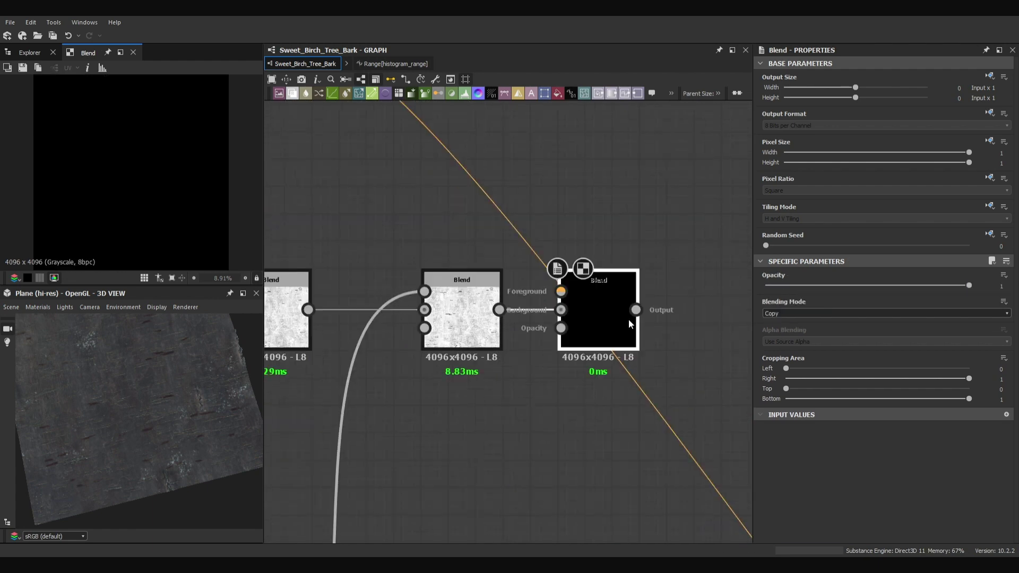
left_click_drag(786, 286, 776, 286)
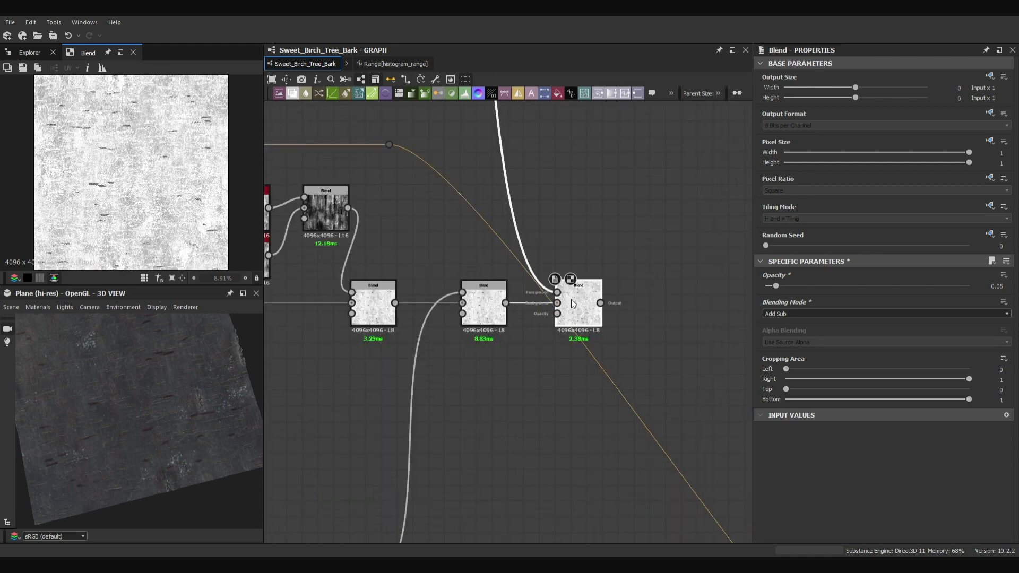
scroll(572, 303, "down", 5)
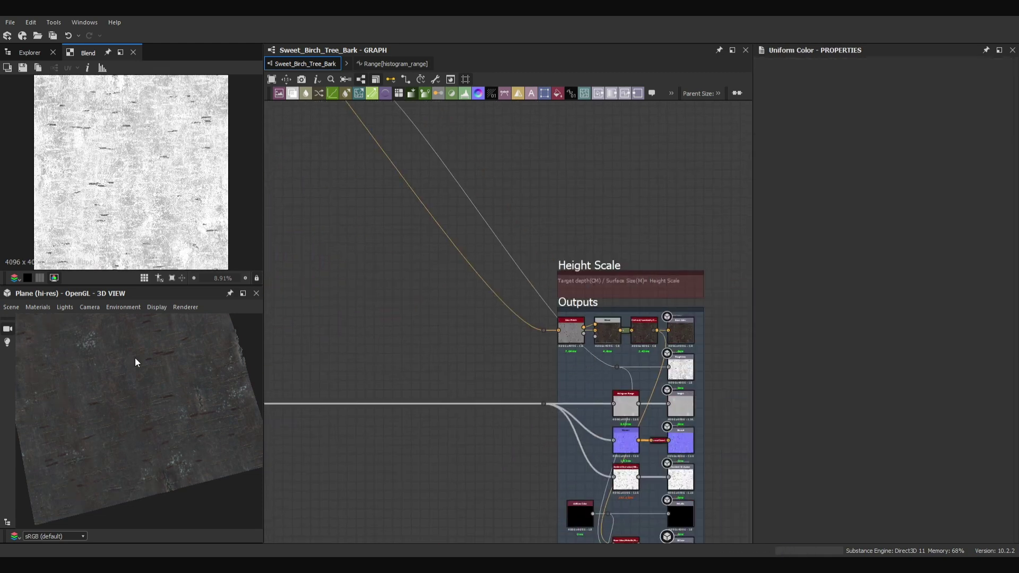
- Enclose the grayscale chain's nodes in a frame titled Roughness
left_click_drag(135, 358, 153, 401)
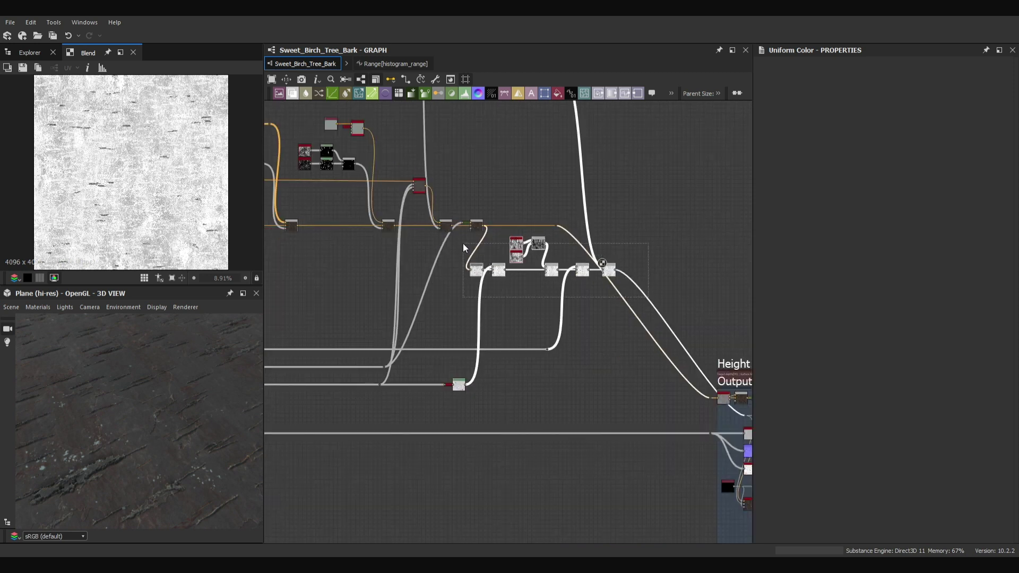
left_click(470, 244)
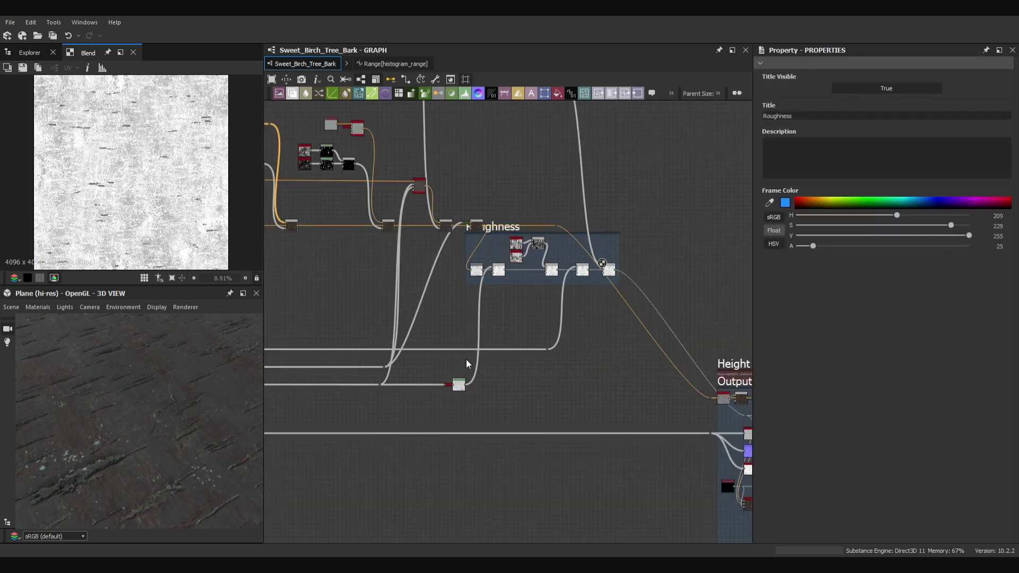
scroll(585, 345, "down", 4)
scroll(583, 410, "up", 4)
- Add a Gaussian Noise with Scale 10 and smear it with a Directional Blur of intensity 45 at 270 degrees
scroll(569, 286, "up", 2)
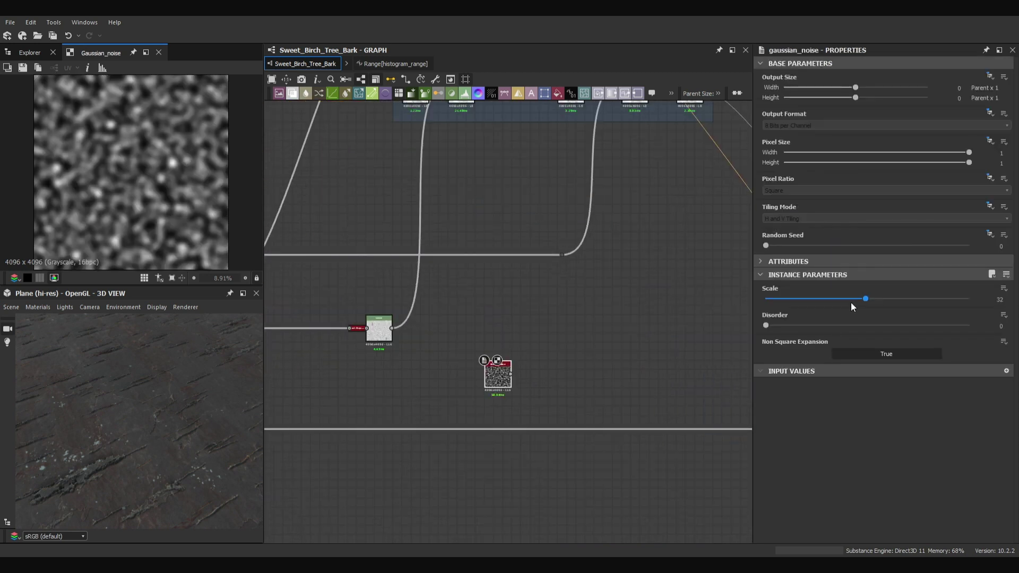
left_click_drag(851, 302, 841, 320)
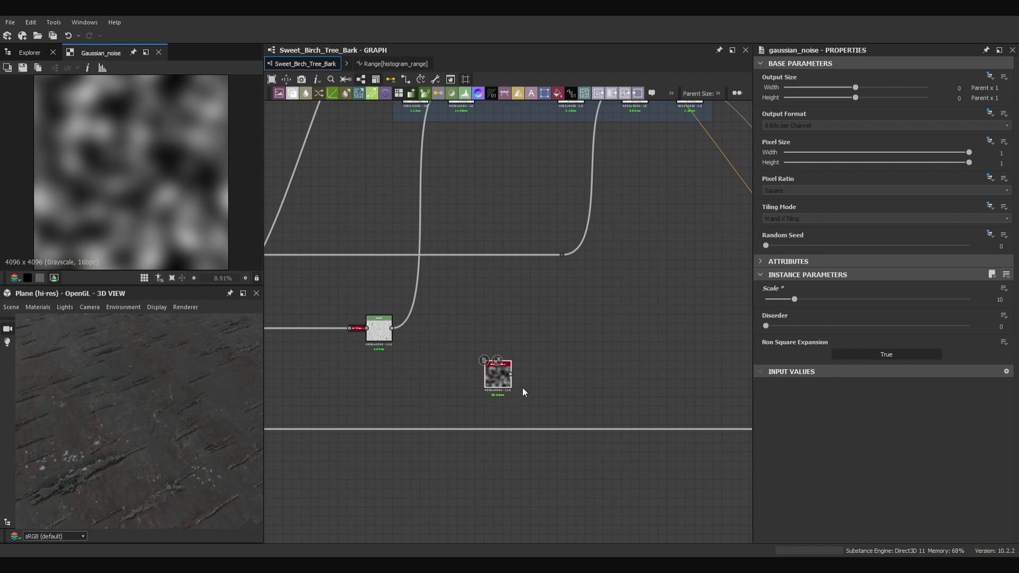
left_click_drag(769, 322, 780, 330)
left_click(999, 287)
type("45")
key("Return")
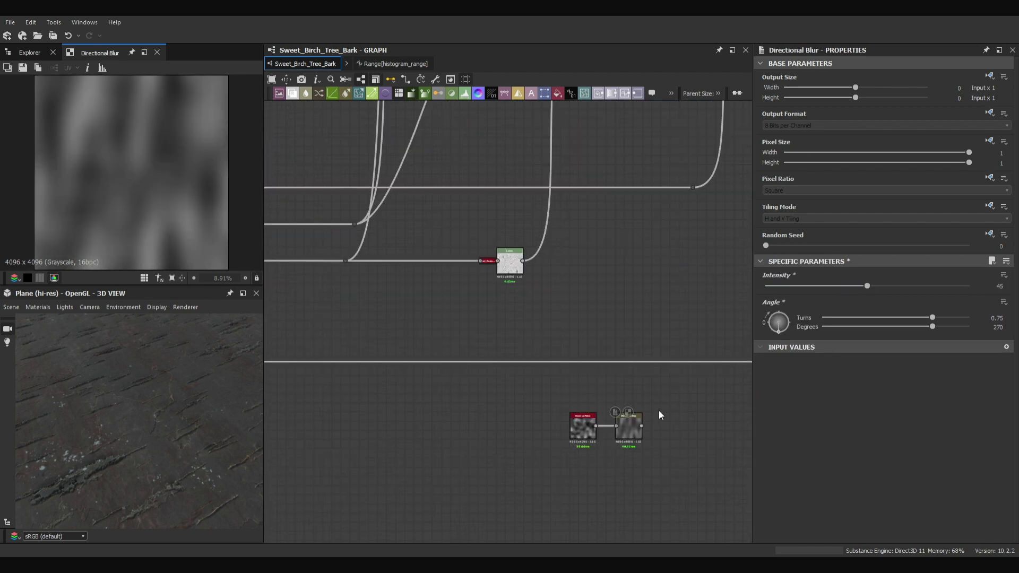
- Convert the blurred noise with an OpenGL Normal of intensity 25 and merge it into the bark normal through a Normal Combine
key("ctrl+v")
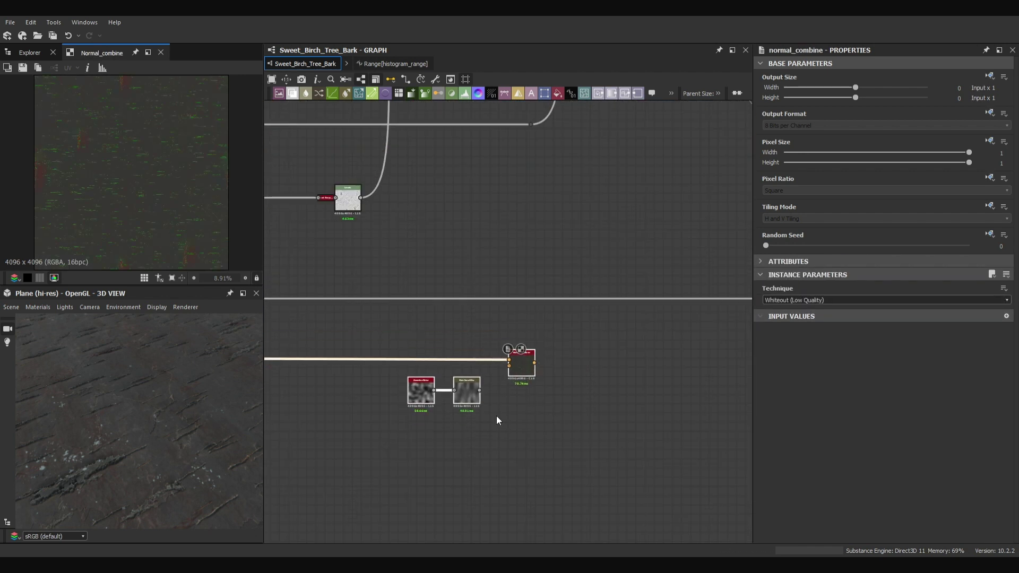
scroll(496, 415, "up", 2)
double_click(496, 390)
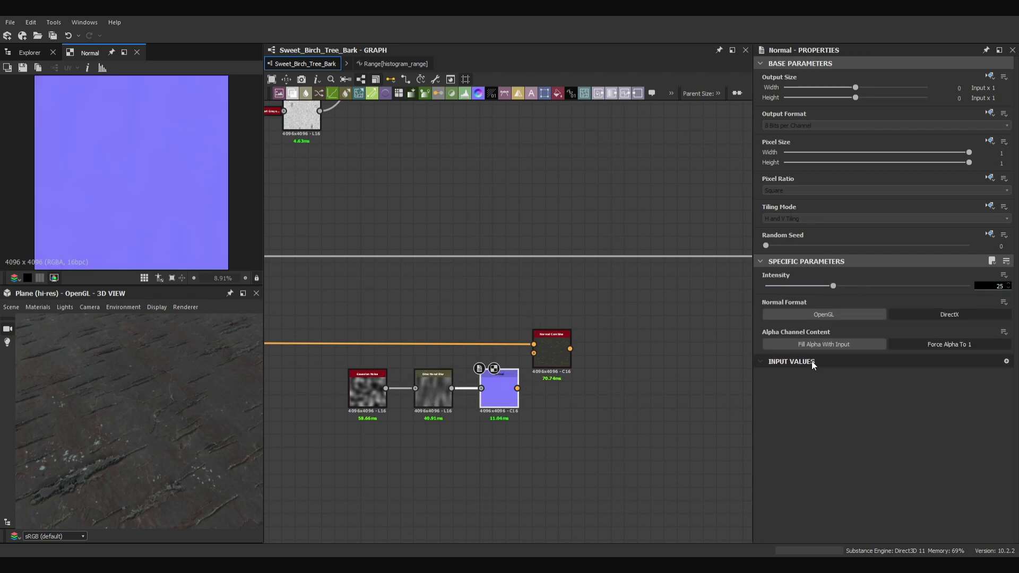
left_click(824, 314)
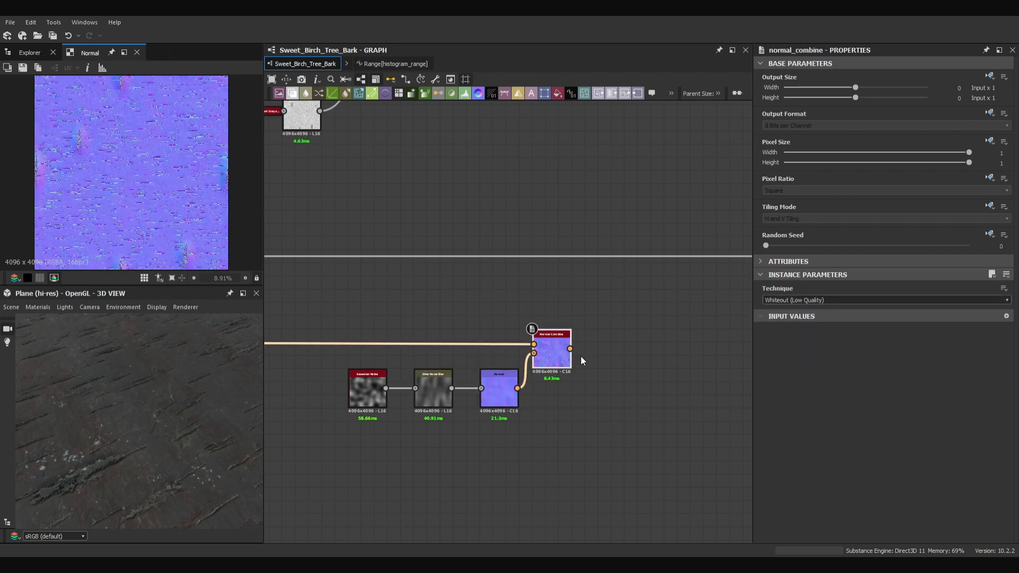
double_click(565, 361)
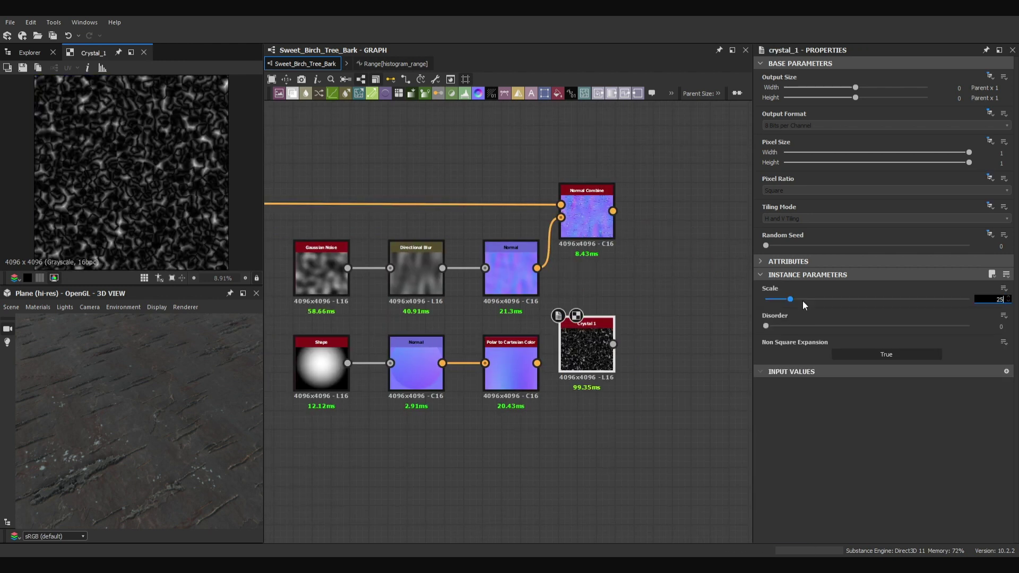
- Set the Crystal 1 Scale to 25 and feed the crystal-driven Gradient (Dynamic) into the second Normal Combine
key("Return")
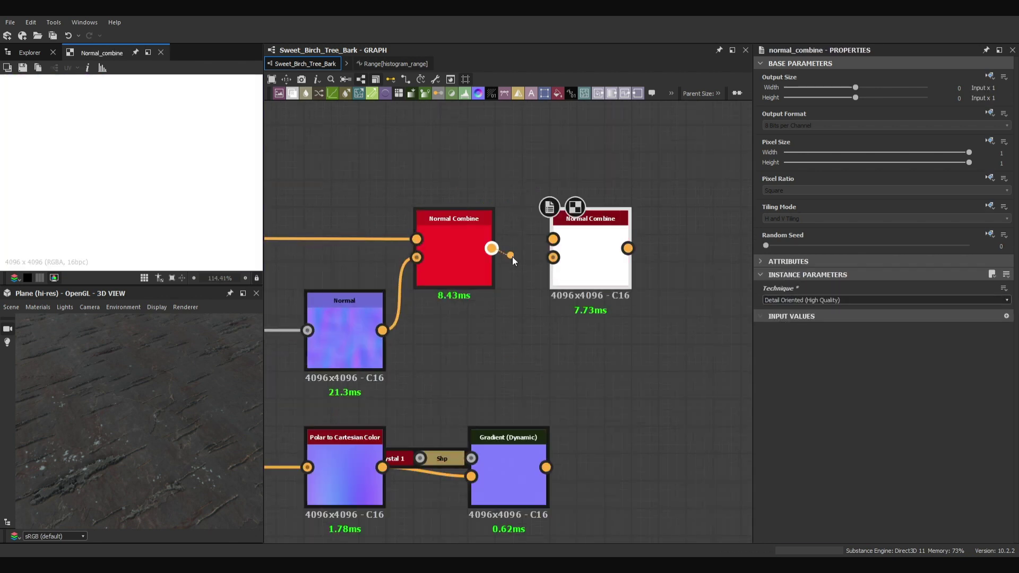
left_click_drag(546, 468, 635, 240)
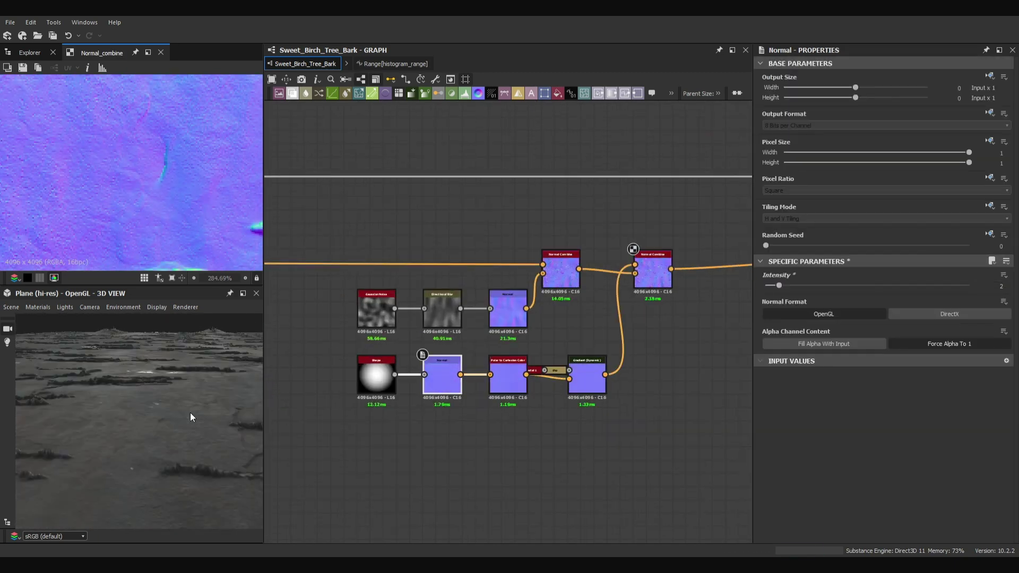
- Set the intensity of the Normal node fed by the Shape to 15
type("5")
key("Return")
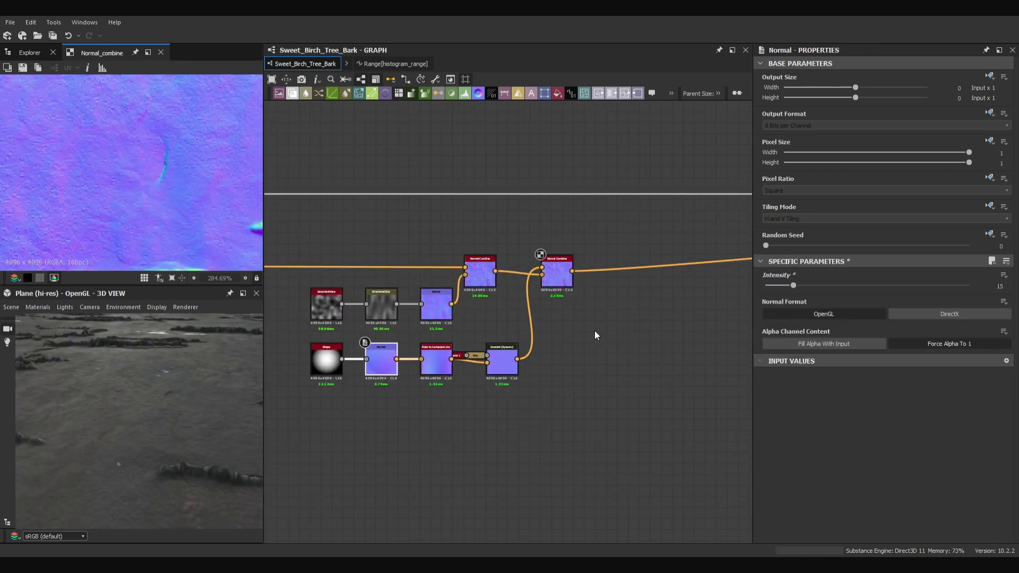
scroll(597, 301, "up", 1)
- Add a third Normal Combine set to Detail Oriented (High Quality) and connect the second Normal Combine to it
key("space")
double_click(596, 300)
left_click(813, 300)
left_click(812, 321)
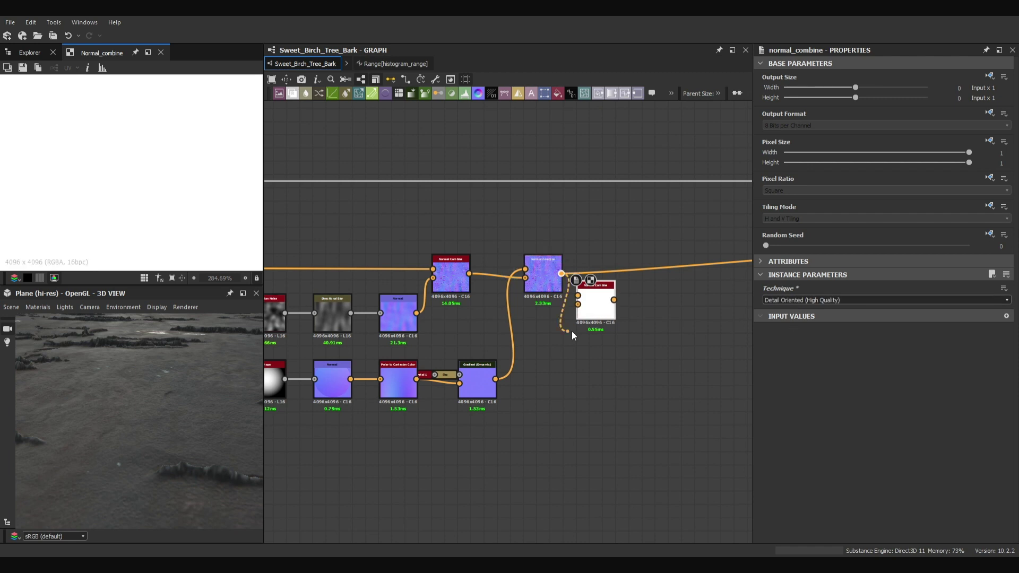
left_click_drag(562, 274, 579, 305)
left_click_drag(596, 302, 662, 302)
- Add an OpenGL Normal with intensity 0.075 feeding the third Normal Combine
left_click(615, 334)
left_click(478, 93)
double_click(500, 326)
left_click_drag(500, 326, 622, 366)
left_click(835, 315)
left_click_drag(833, 286, 771, 286)
left_click_drag(622, 367, 622, 260)
left_click_drag(140, 372, 157, 419)
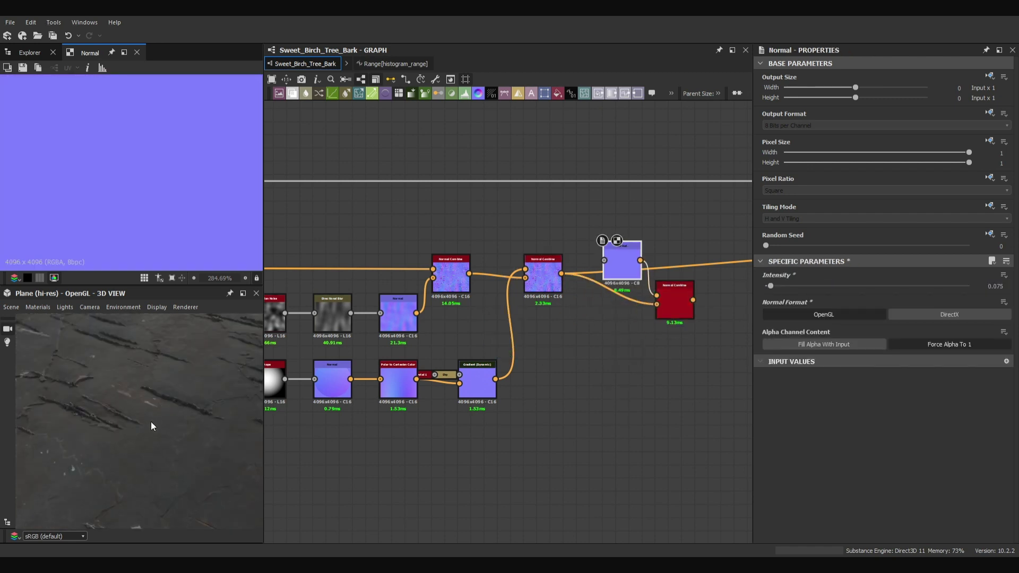
- Connect a grayscale mask from the upper part of the graph to the new low-intensity Normal and check the bark surface
scroll(658, 131, "down", 6)
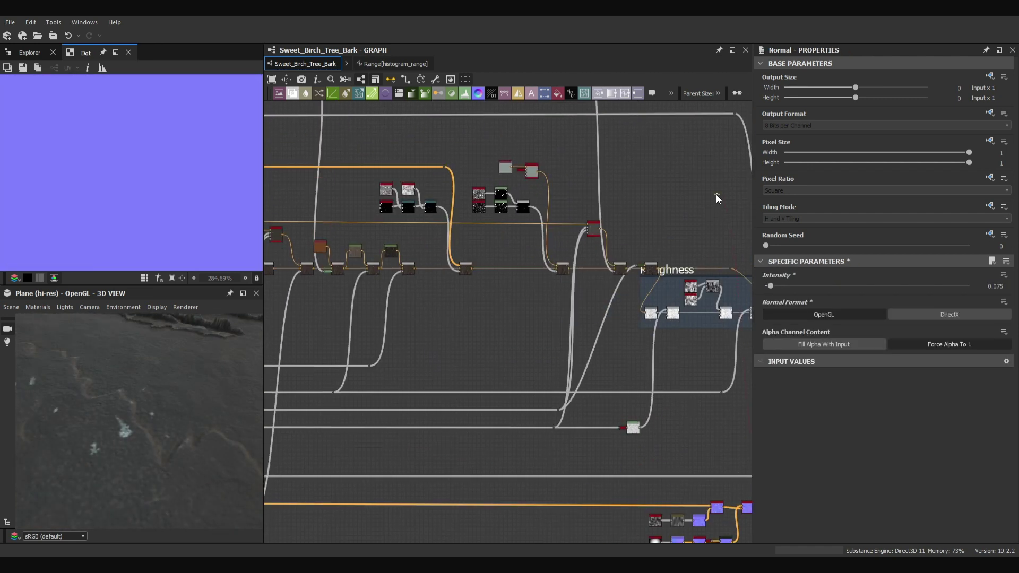
scroll(509, 318, "up", 5)
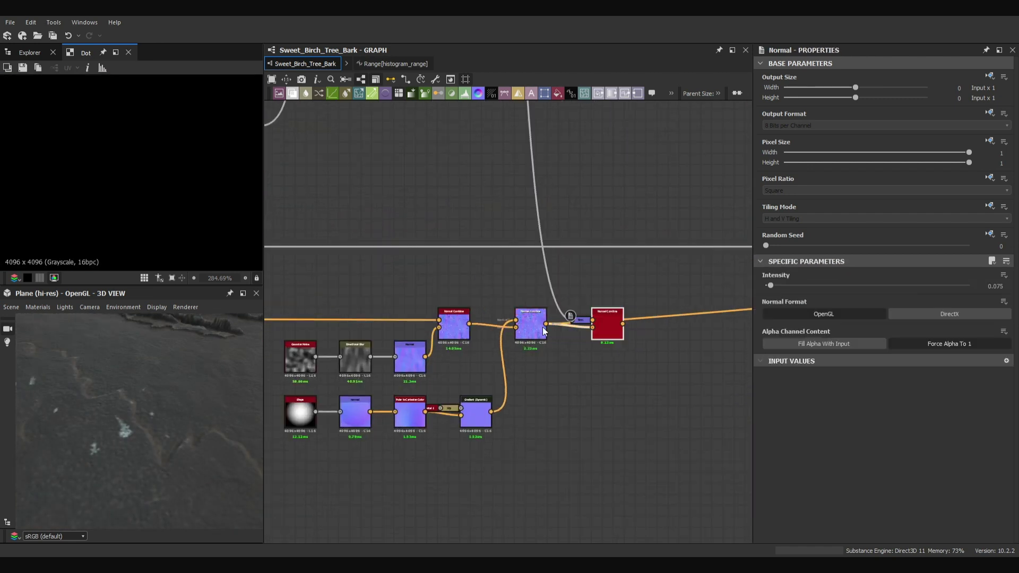
left_click(607, 324)
left_click_drag(139, 433, 119, 382)
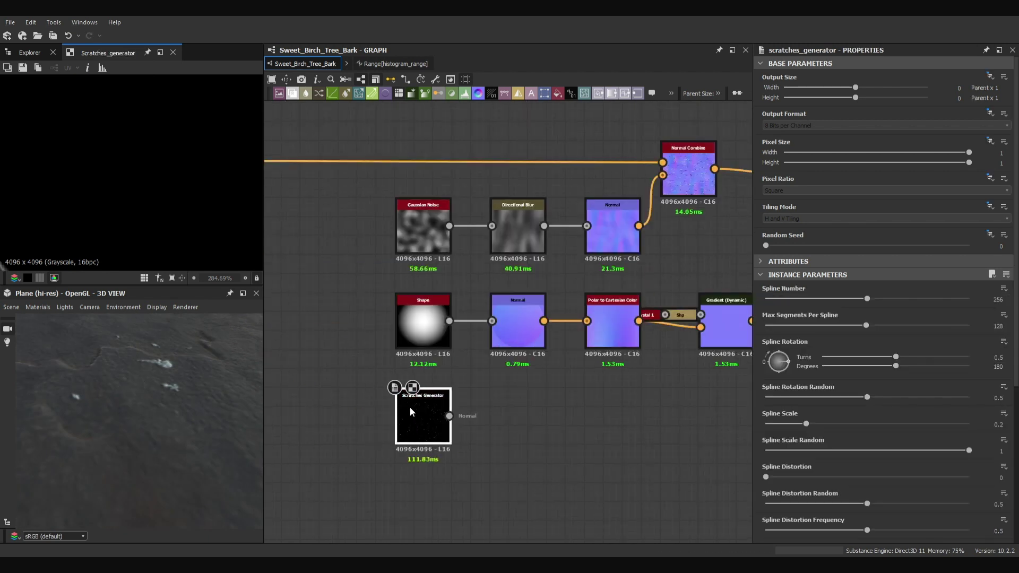
- Set the Scratches Generator to Spline Number 2048, Max Segments 256, Rotation Random 0.025, Scale 0.1 and Scale Random 0.75
key("Tab")
key("Tab")
key("Tab")
type("0.025")
key("Tab")
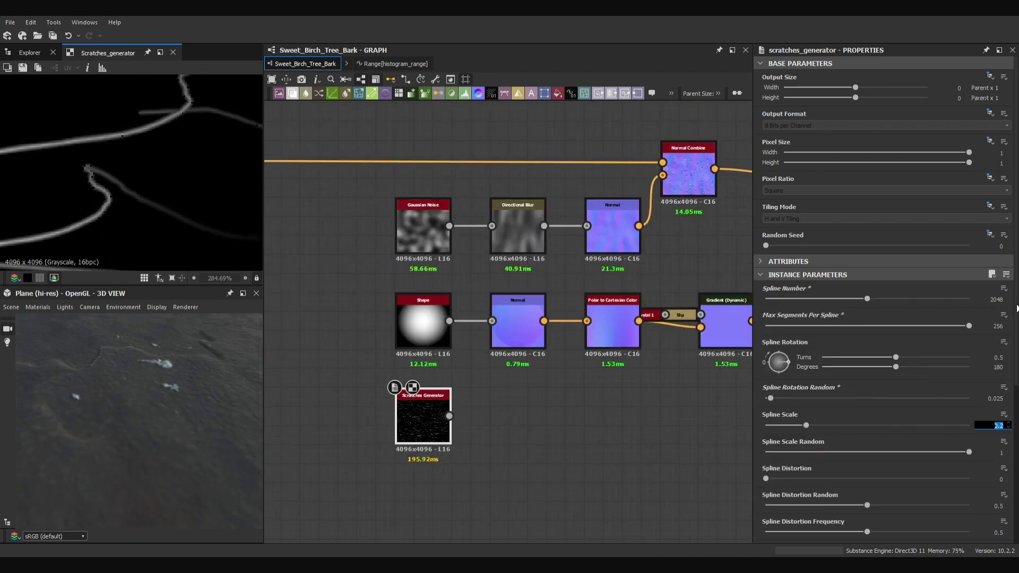
type("0.1")
key("Tab")
type("0.75")
key("Return")
- Set the scratches' Distortion Random to 0.15, Distortion Frequency and Width Random to 0.25, and choose the Fade Mode
left_click_drag(1017, 306, 1016, 407)
left_click(998, 358)
type("0.15")
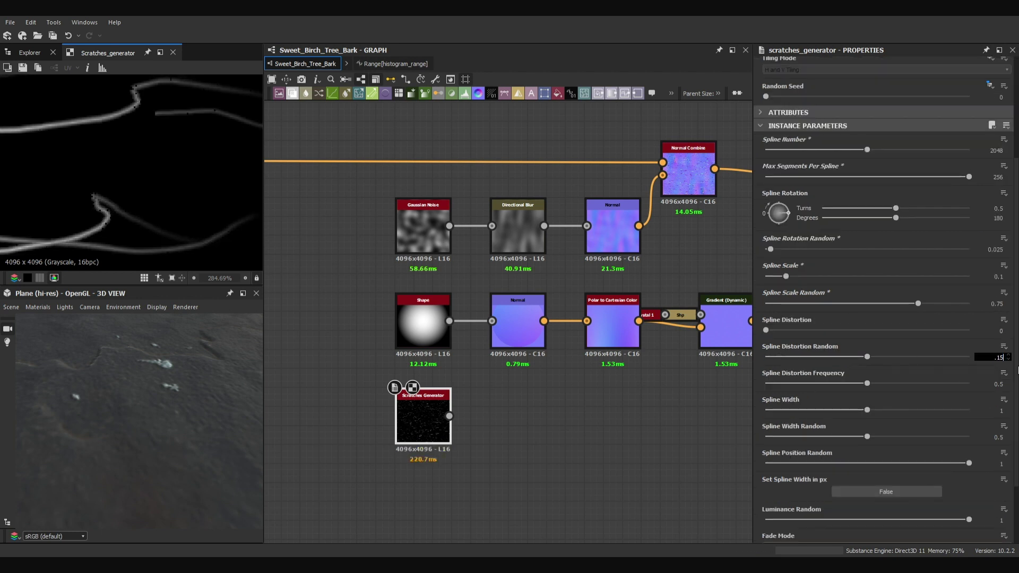
key("Tab")
type("0.25")
key("Tab")
key("Tab")
type("0.25")
key("Tab")
left_click_drag(1018, 371, 1017, 430)
left_click(797, 465)
left_click(795, 491)
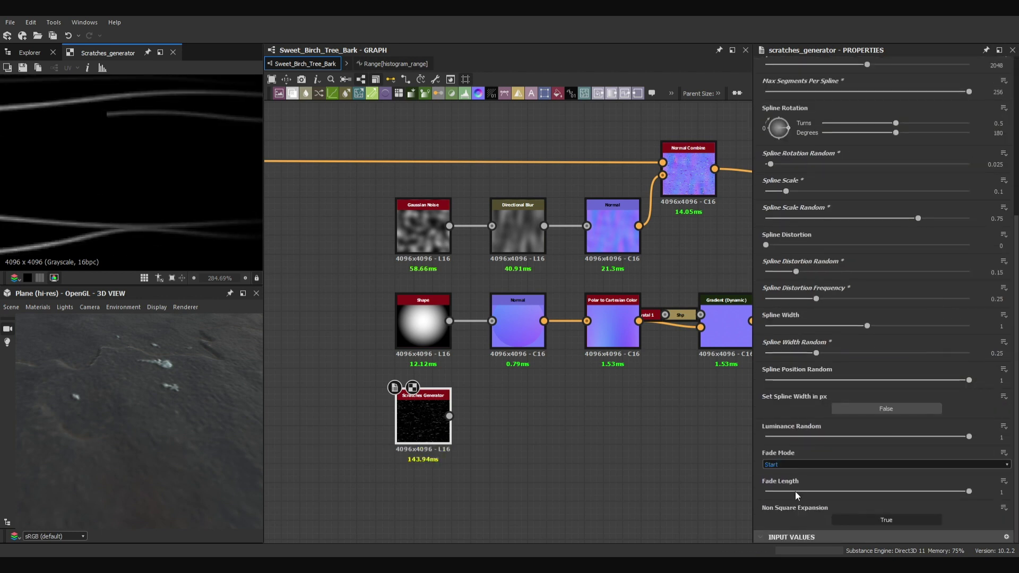
- Add a Normal node with intensity 0.05 fed by the Scratches Generator
key("n")
left_click(997, 287)
type("0.05")
key("Return")
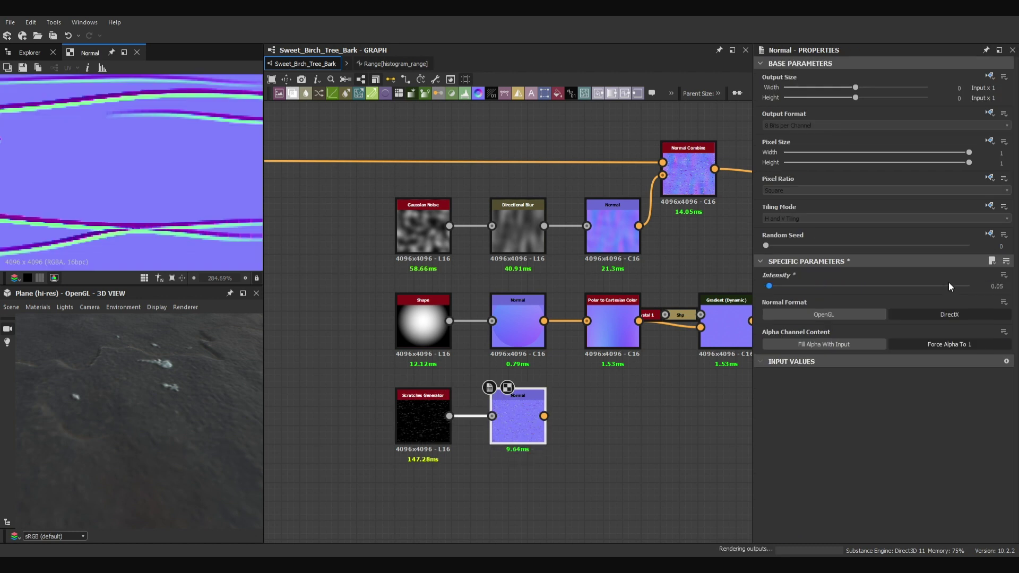
- Insert a fourth Normal Combine after the third, blending in the scratches Normal and passing the result to the output
middle_click_drag(733, 255, 515, 332)
scroll(677, 327, "down", 2)
key("ctrl+v")
left_click_drag(670, 294, 685, 330)
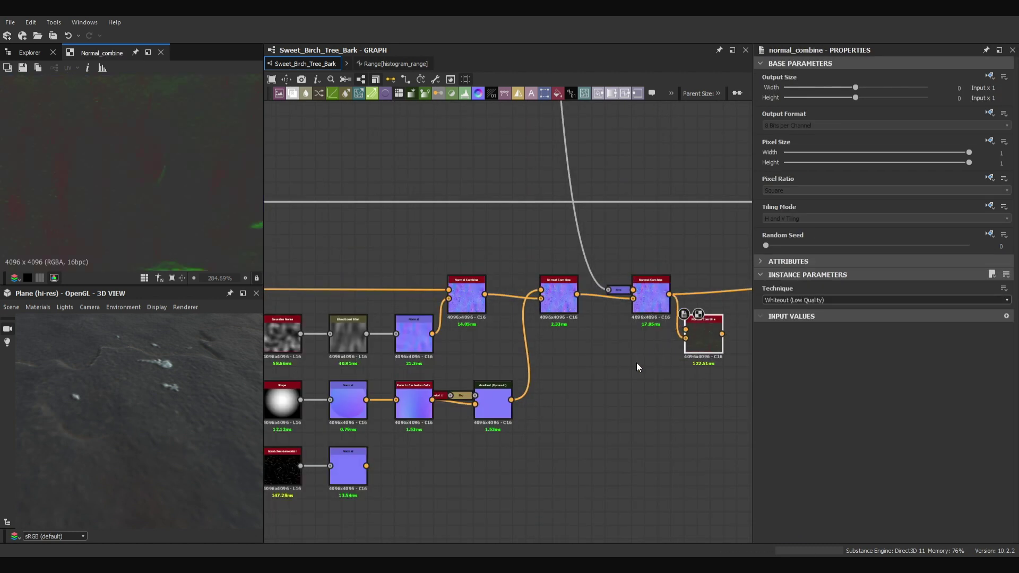
left_click_drag(366, 465, 685, 338)
left_click_drag(669, 294, 722, 334, "shift")
left_click_drag(704, 340, 717, 301)
scroll(180, 435, "down", 3)
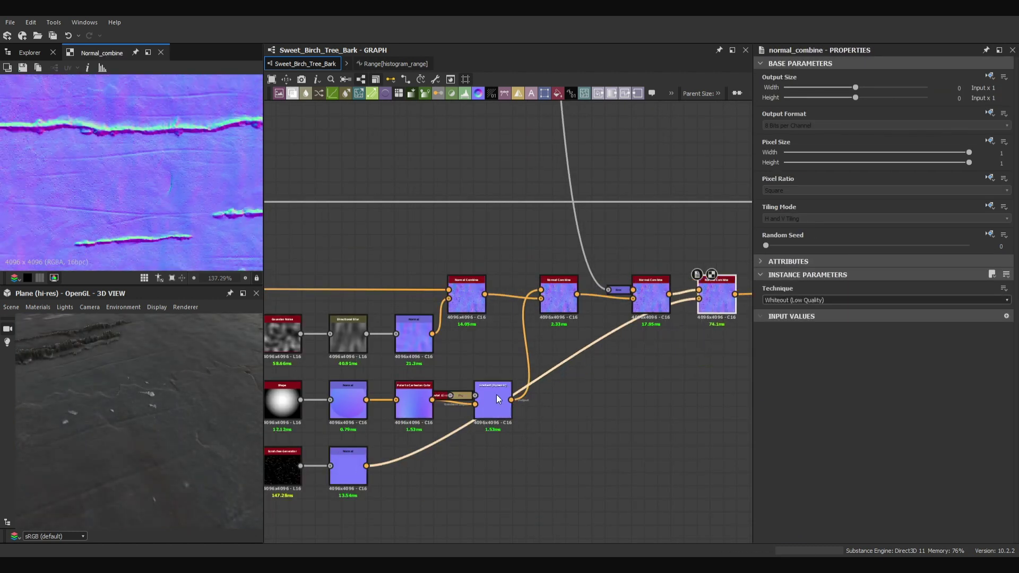
- Add another Normal with intensity 0.05 fed by a grayscale mask from the upper part of the graph
scroll(500, 399, "down", 5)
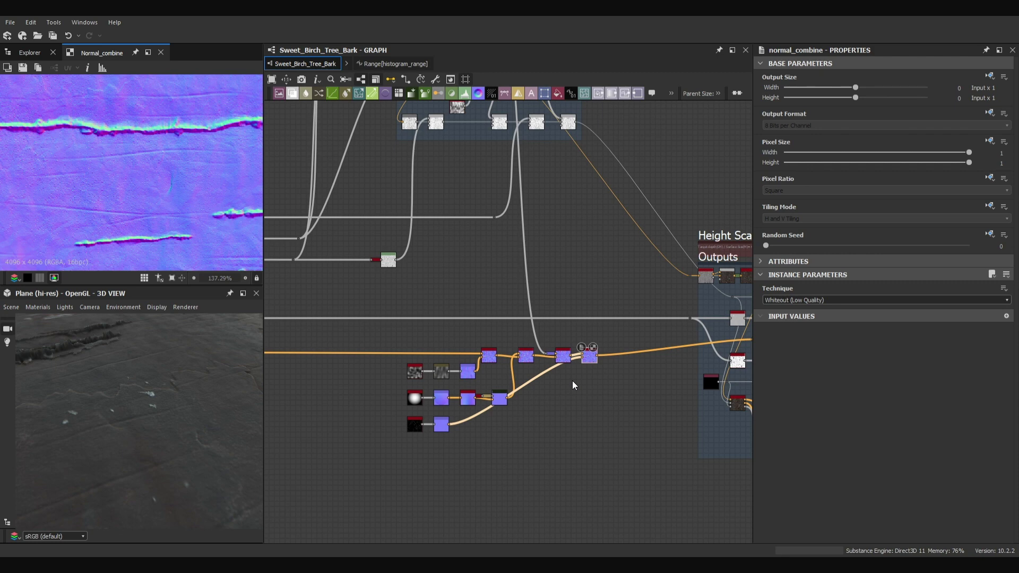
scroll(572, 381, "down", 5)
scroll(415, 266, "up", 6)
left_click_drag(460, 260, 664, 334)
key("n")
left_click(997, 287)
type("0.05")
key("Return")
- Add a fifth Normal Combine joining the fourth one with the new mask Normal, and move the output connection to it
scroll(738, 297, "up", 6)
left_click(569, 307)
key("ctrl+v")
double_click(461, 322)
double_click(640, 369)
left_click_drag(600, 300, 651, 360)
left_click_drag(486, 436, 673, 308)
left_click_drag(175, 388, 144, 425, "alt")
scroll(184, 419, "up", 5)
left_click(622, 298)
left_click_drag(600, 300, 713, 300, "shift")
- Route the output back to the fourth Normal Combine to compare the bark surface, and undo that reroute
left_click_drag(144, 435, 154, 414, "alt")
left_click_drag(713, 300, 600, 300, "shift")
key("ctrl+z")
- Open the Height Depth function of the HBAO node and return to the main bark graph
scroll(531, 355, "down", 5)
middle_click_drag(565, 354, 411, 340)
double_click(600, 341)
middle_click_drag(357, 310, 586, 308)
scroll(587, 308, "down", 4)
left_click(990, 318)
left_click(305, 64)
- Frame the normal detail nodes, title the frame Normal, and set its colour alpha to 25
middle_click_drag(521, 389, 569, 391)
left_click_drag(569, 391, 376, 308)
double_click(797, 118)
type("Nom")
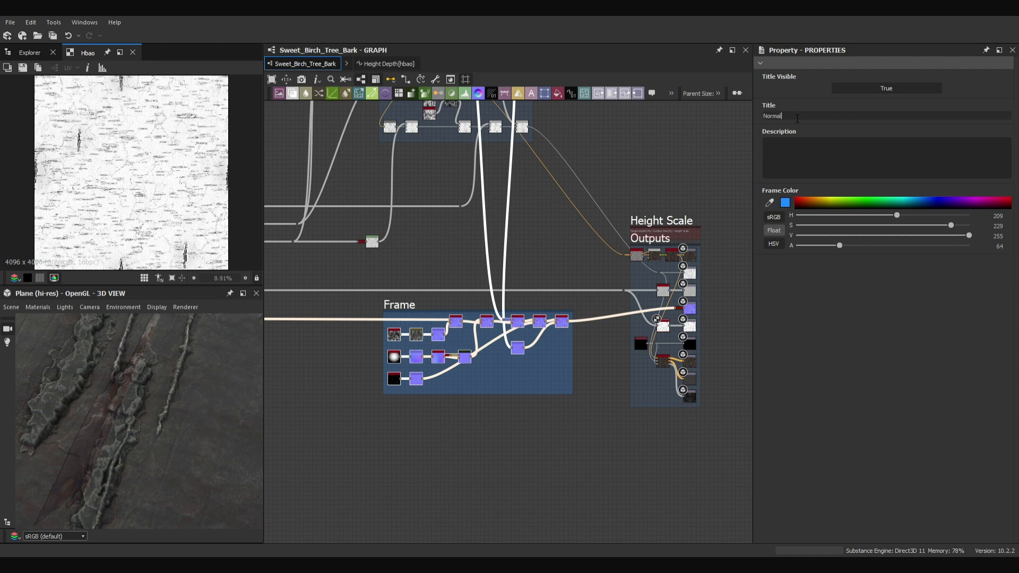
key("Return")
left_click(531, 377)
double_click(998, 246)
type("25")
key("Return")
- Switch the 3D preview mesh to the Rounded Cylinder
left_click_drag(187, 384, 55, 449)
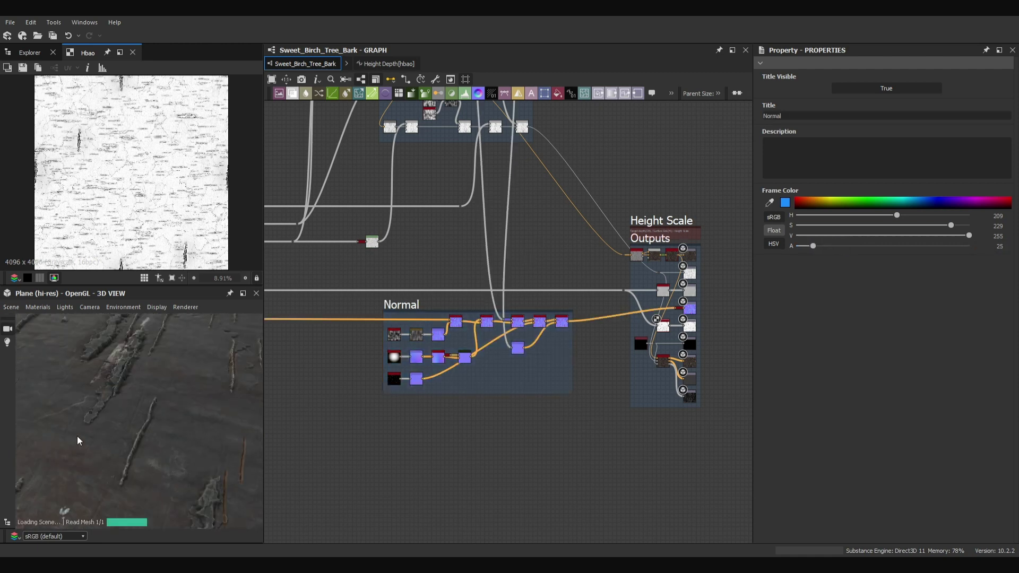
left_click(11, 307)
left_click(48, 393)
left_click(170, 437)
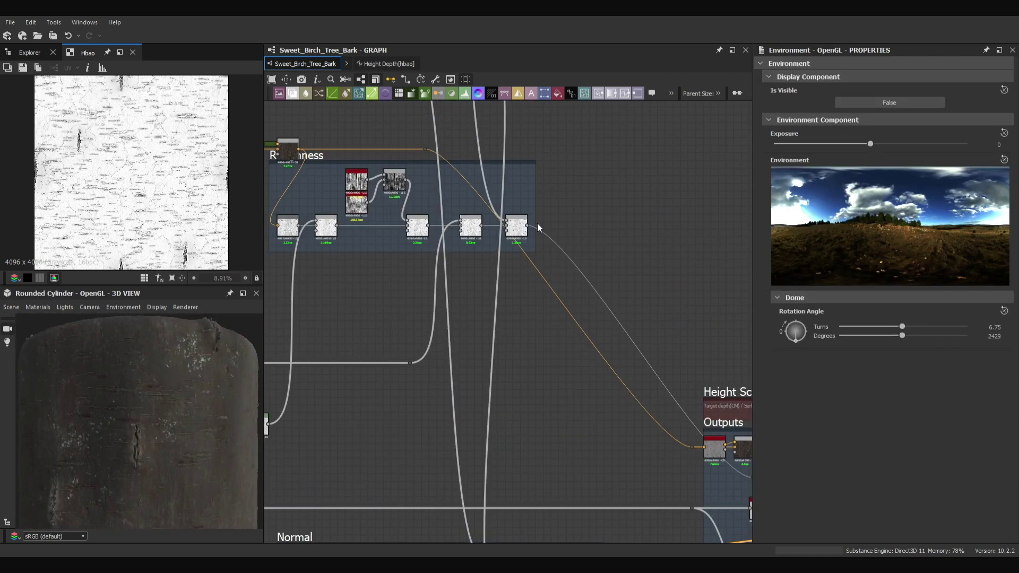
- Insert a Histogram Range between the last roughness node and the output, with Range 1 and Position 0.25
double_click(562, 226)
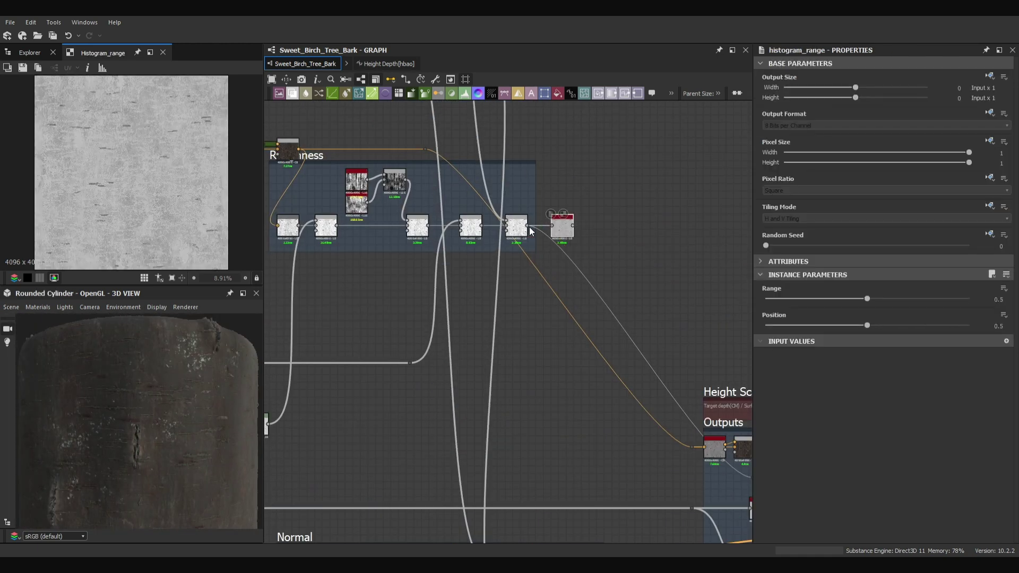
left_click_drag(868, 299, 970, 299)
left_click_drag(867, 326, 816, 325)
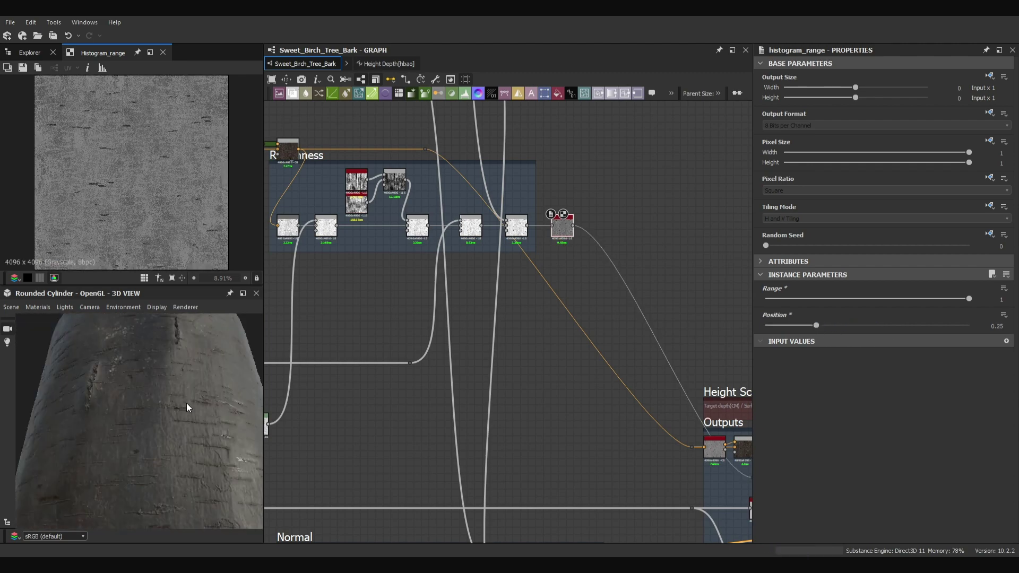